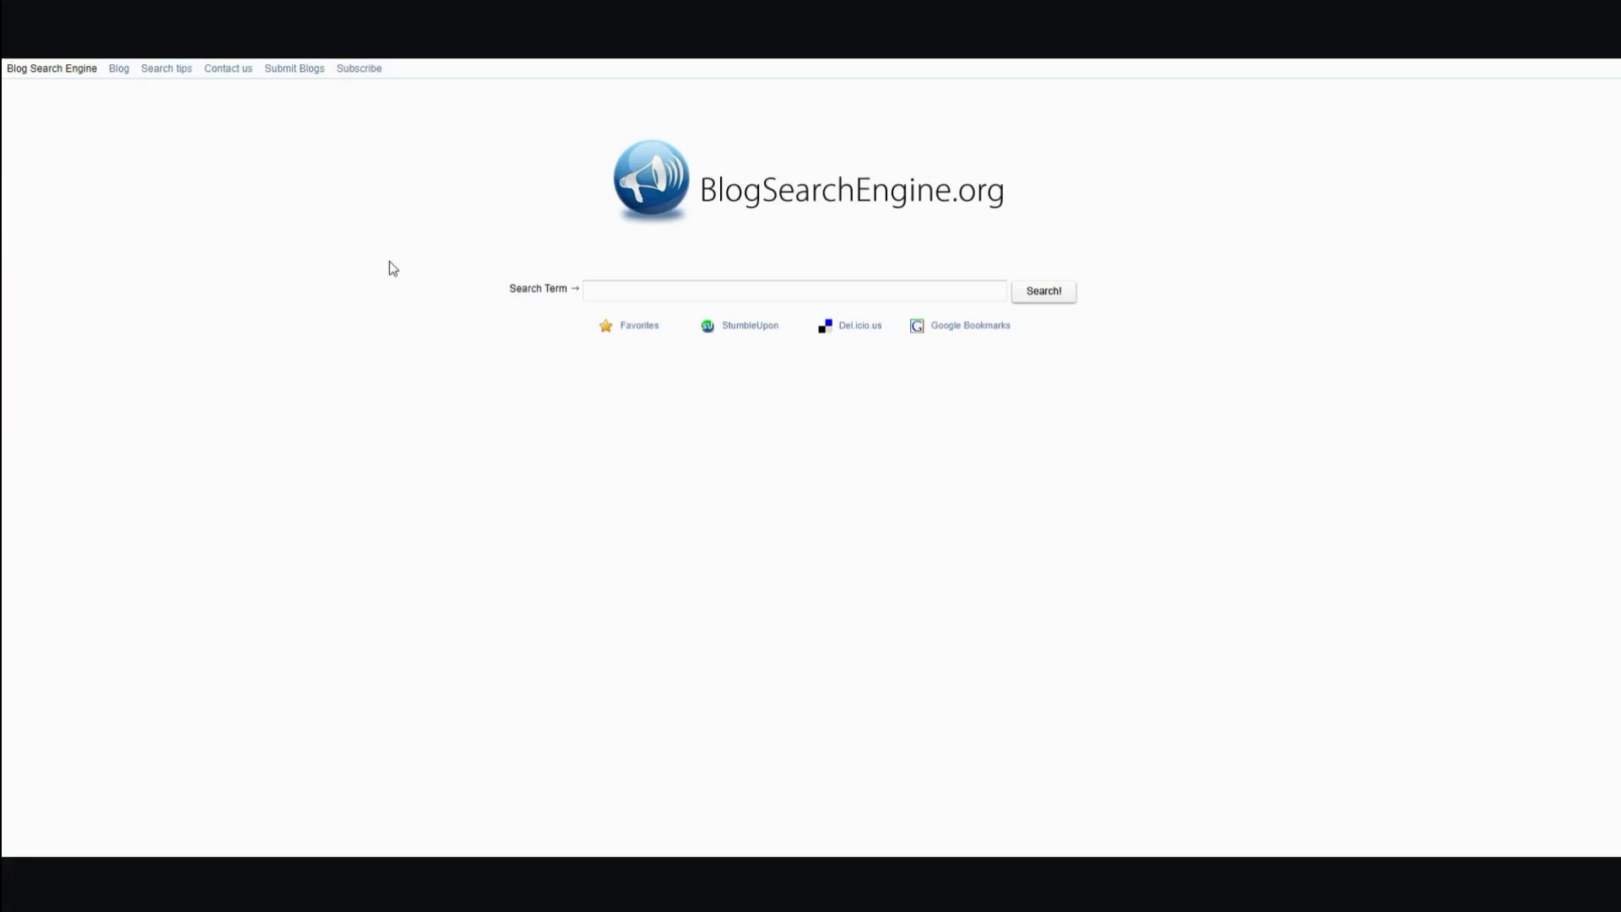
# Search BlogSearchEngine.org for 'digital marketing', picked from the autocomplete suggestions.
pyautogui.click(641, 291)
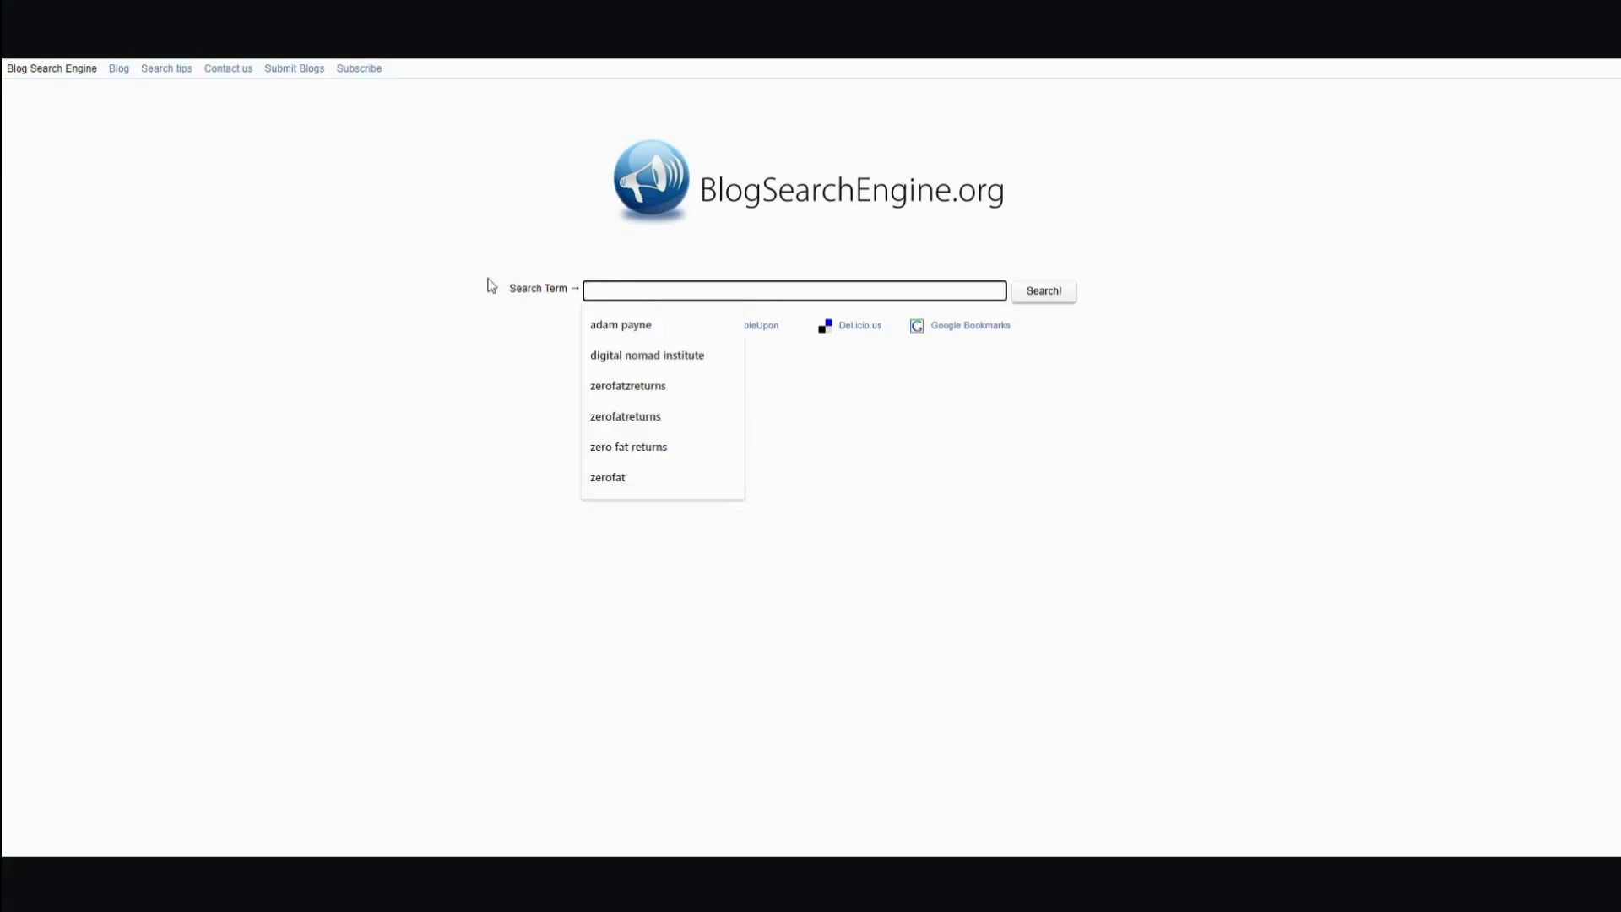
pyautogui.click(390, 265)
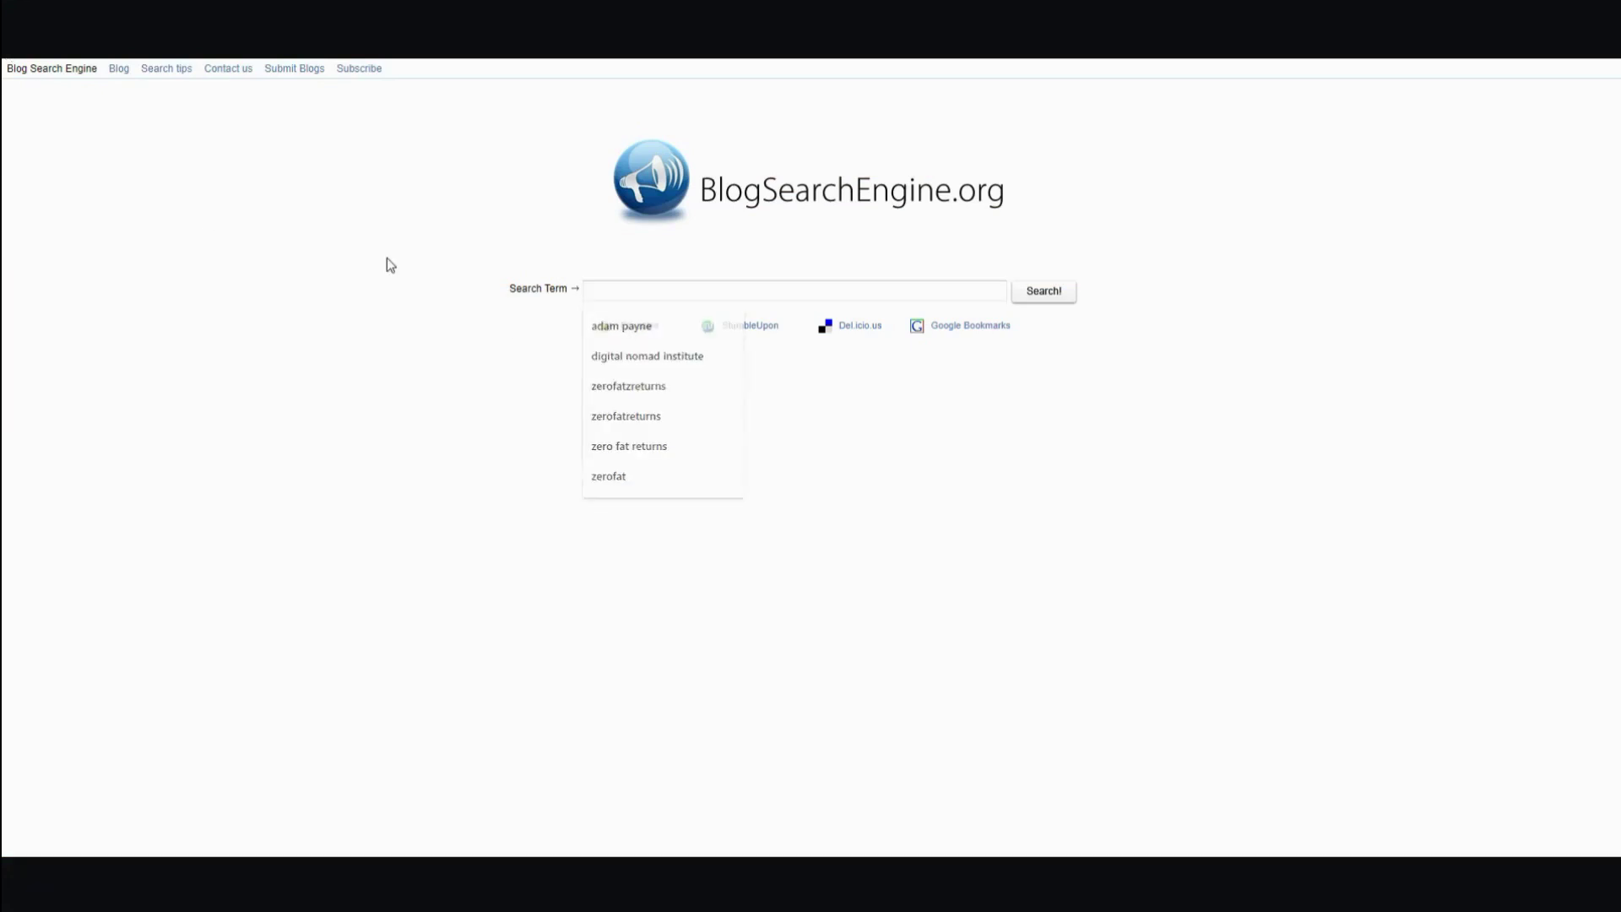
pyautogui.click(631, 295)
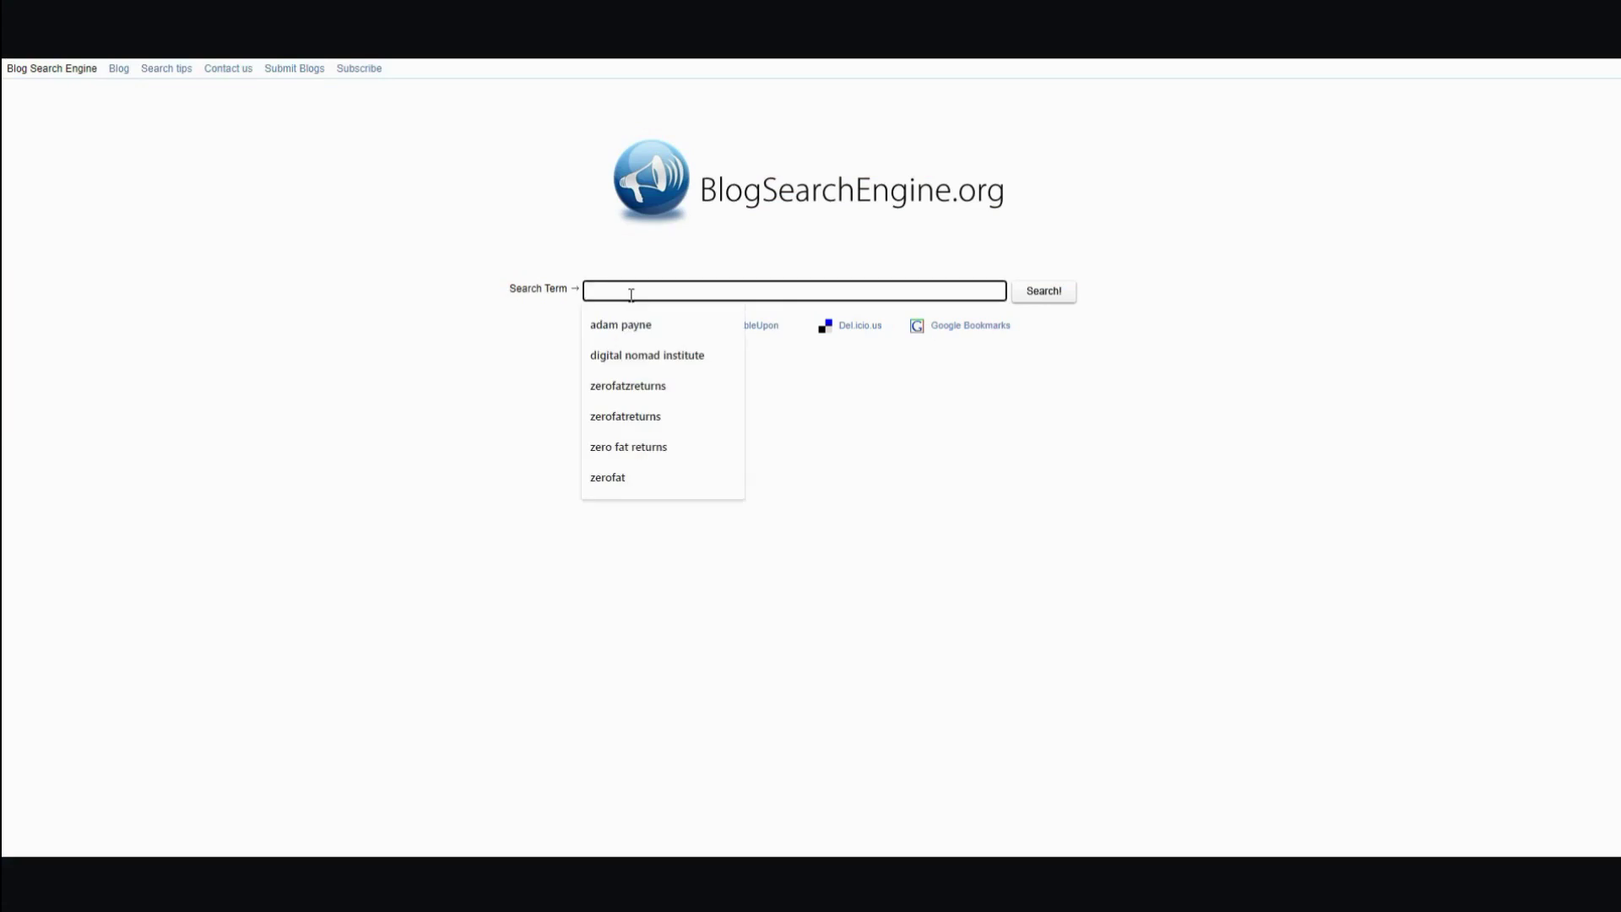
pyautogui.write('di')
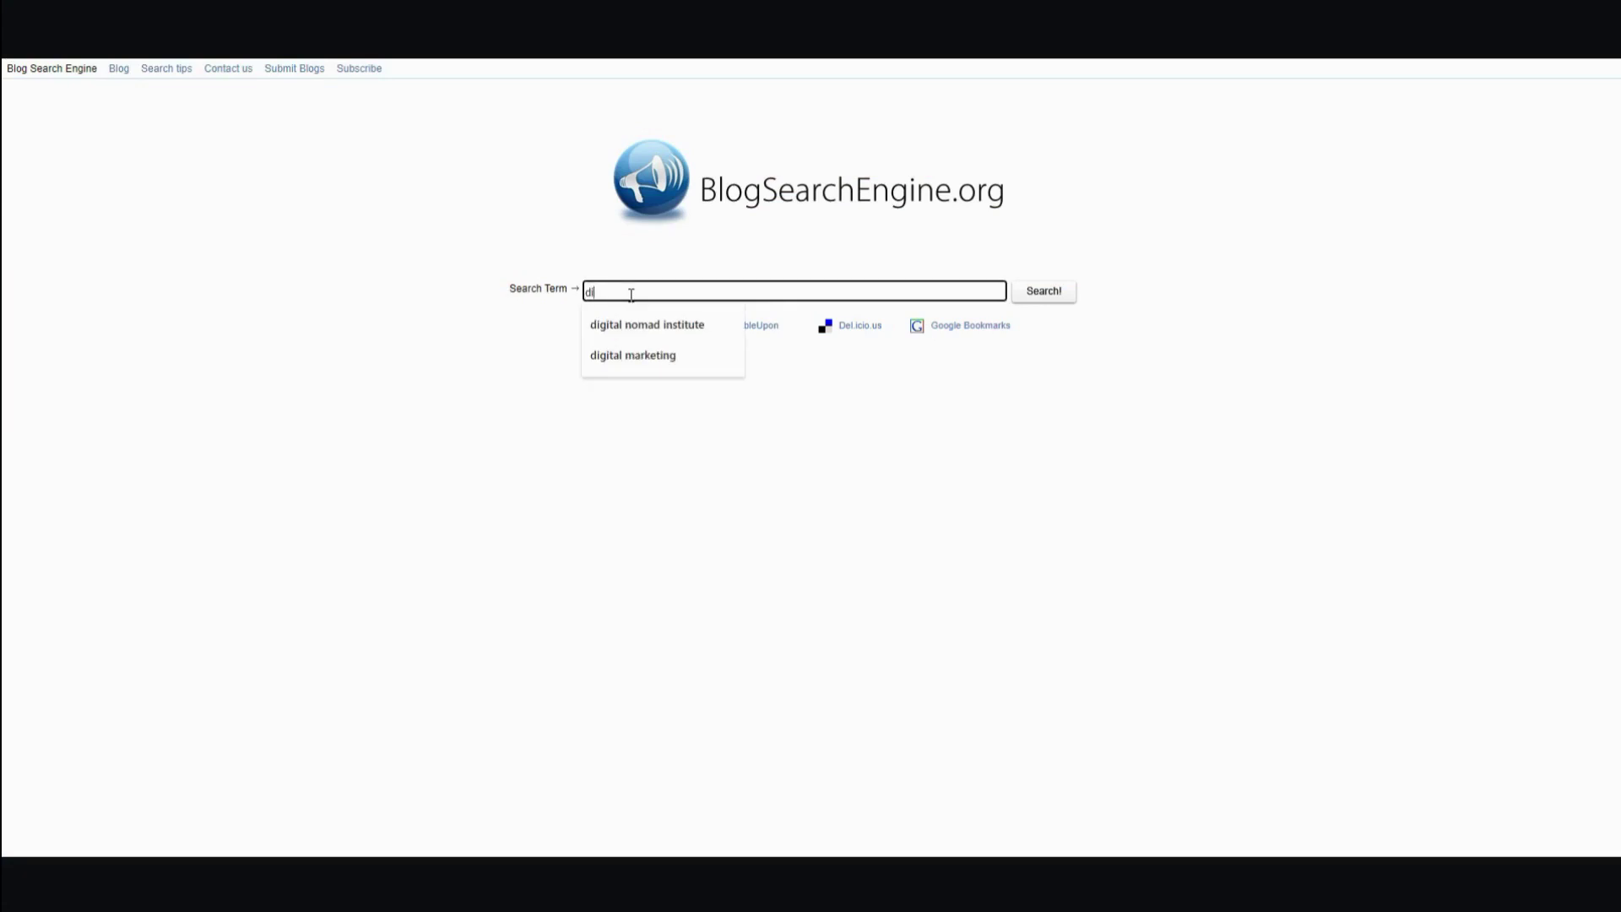
pyautogui.press('Down')
pyautogui.press('Down')
pyautogui.press('Return')
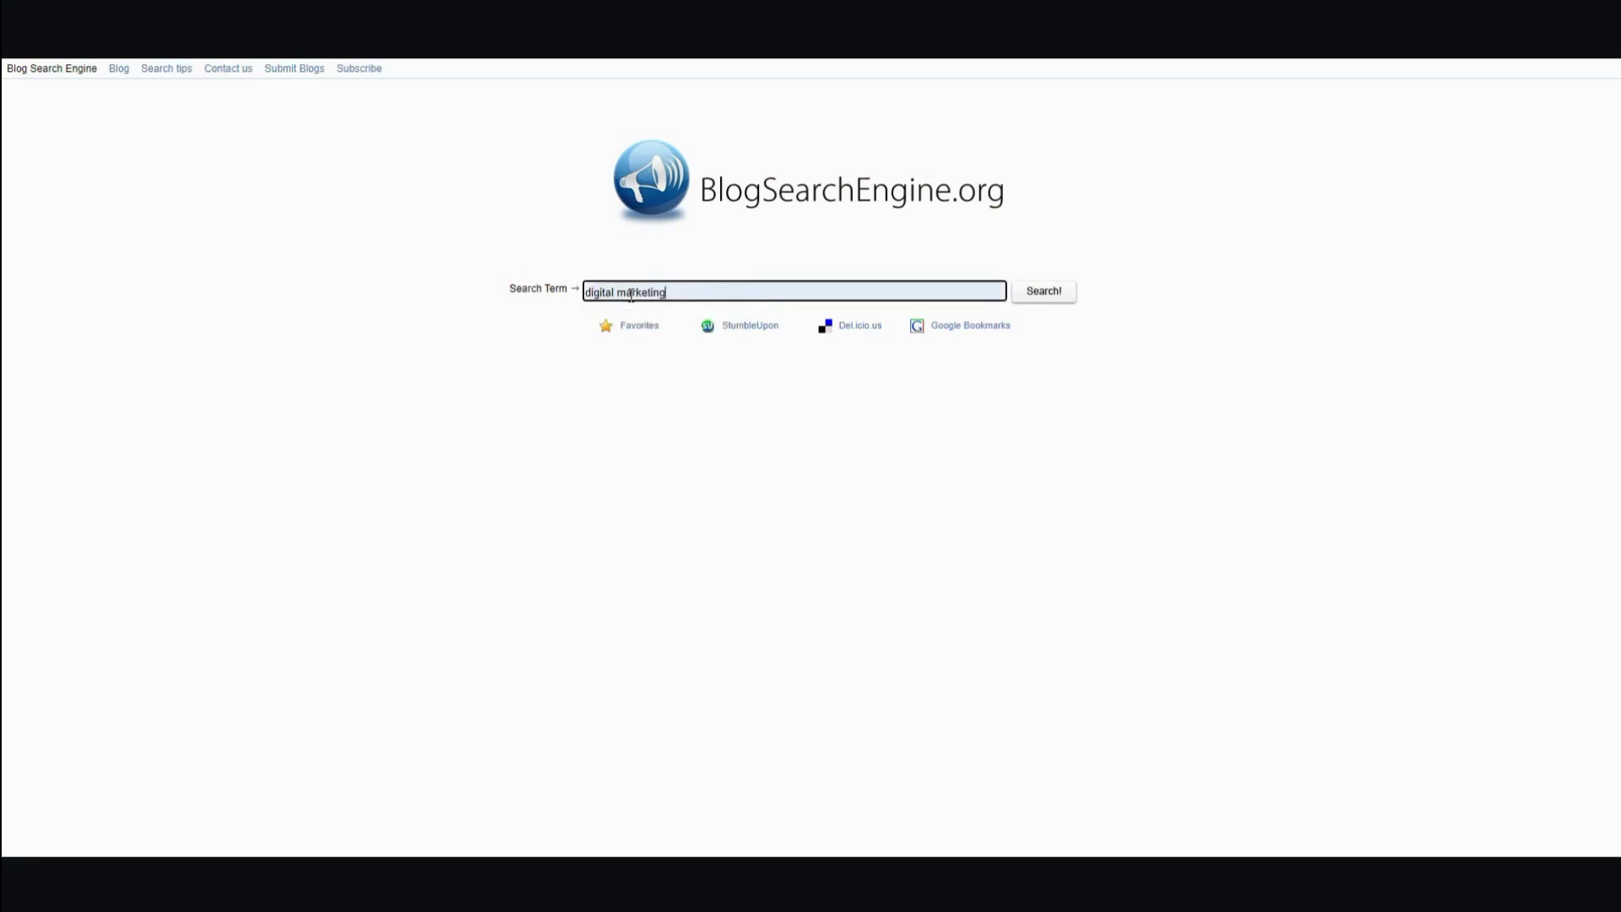
pyautogui.click(1068, 295)
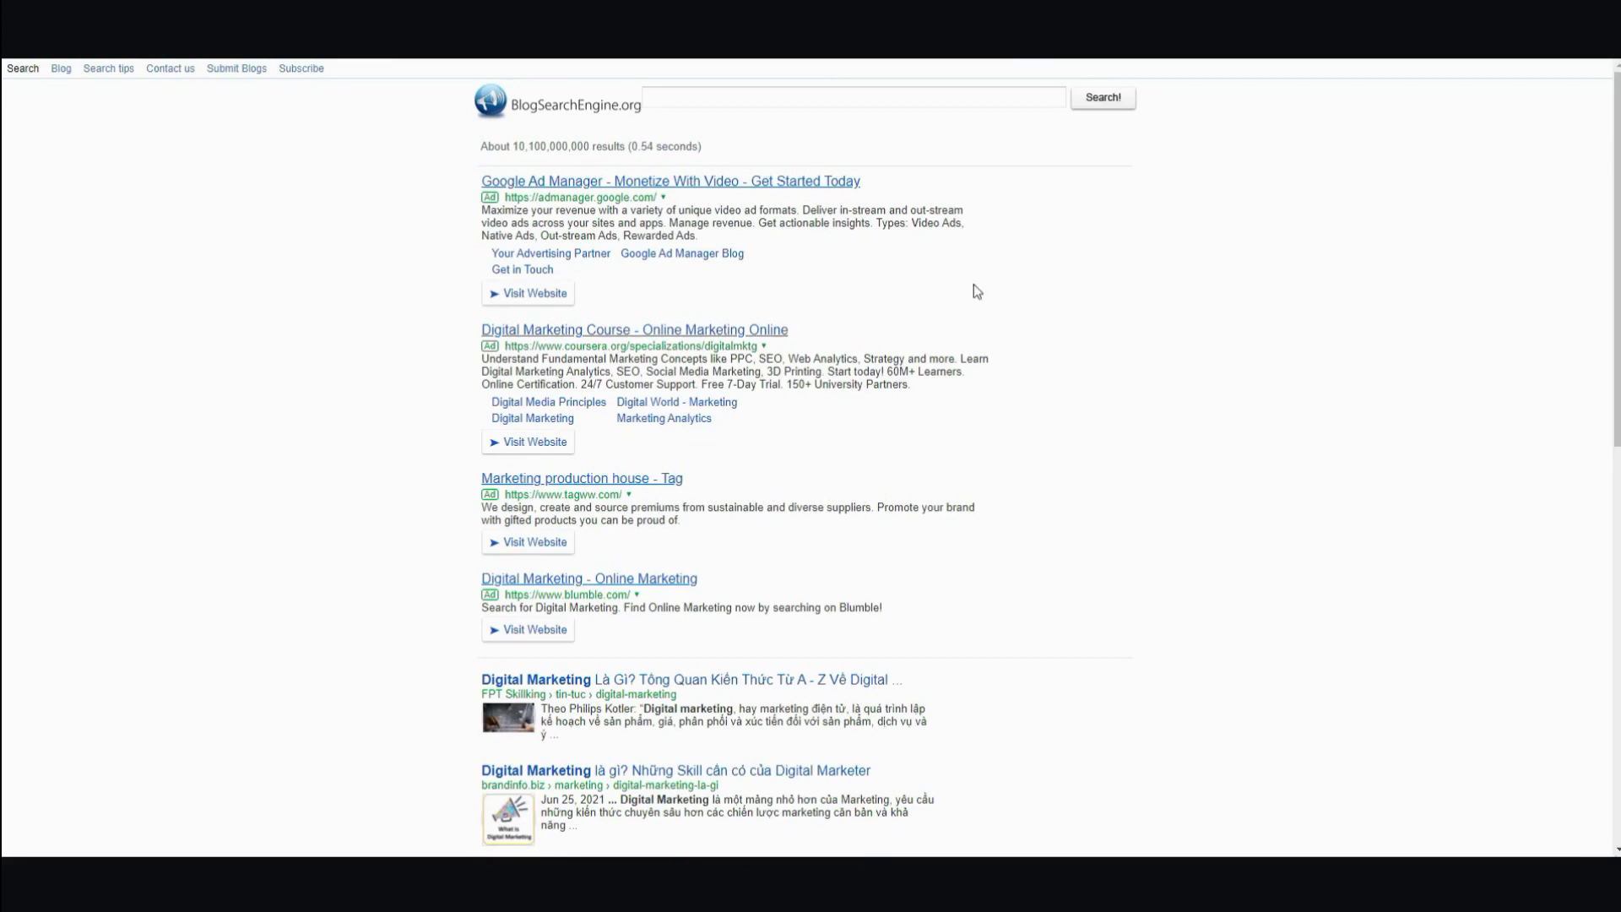
# Scroll through the digital marketing results down to Marketo's 'What is Digital Marketing?' entry.
pyautogui.scroll(-3, 760, 308)
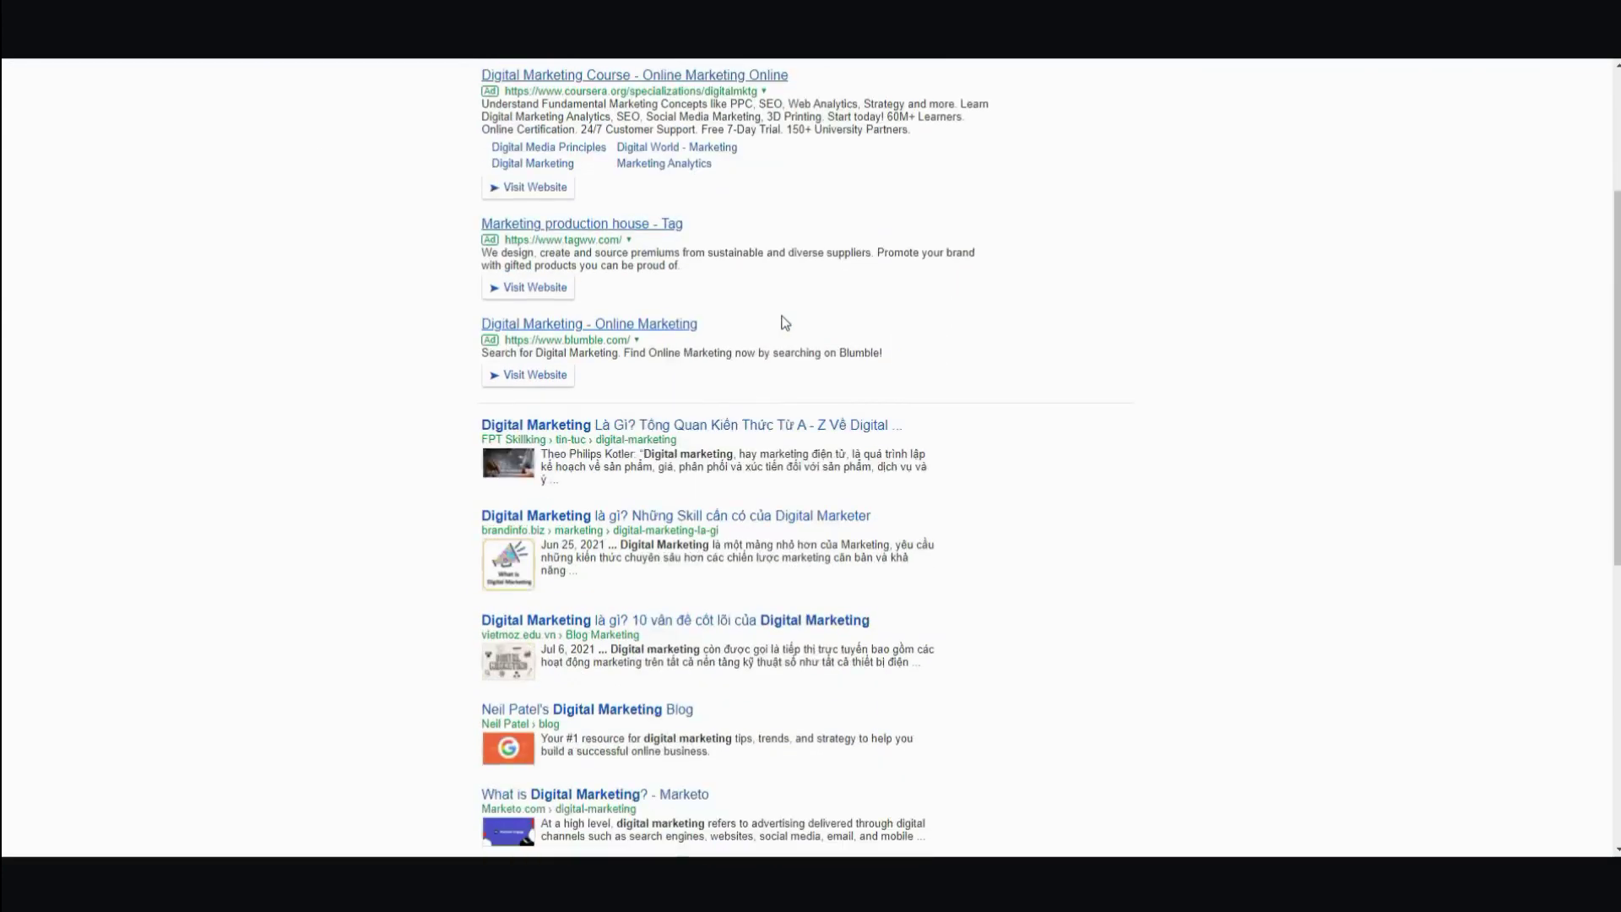
pyautogui.scroll(-3, 772, 325)
pyautogui.scroll(-1, 760, 329)
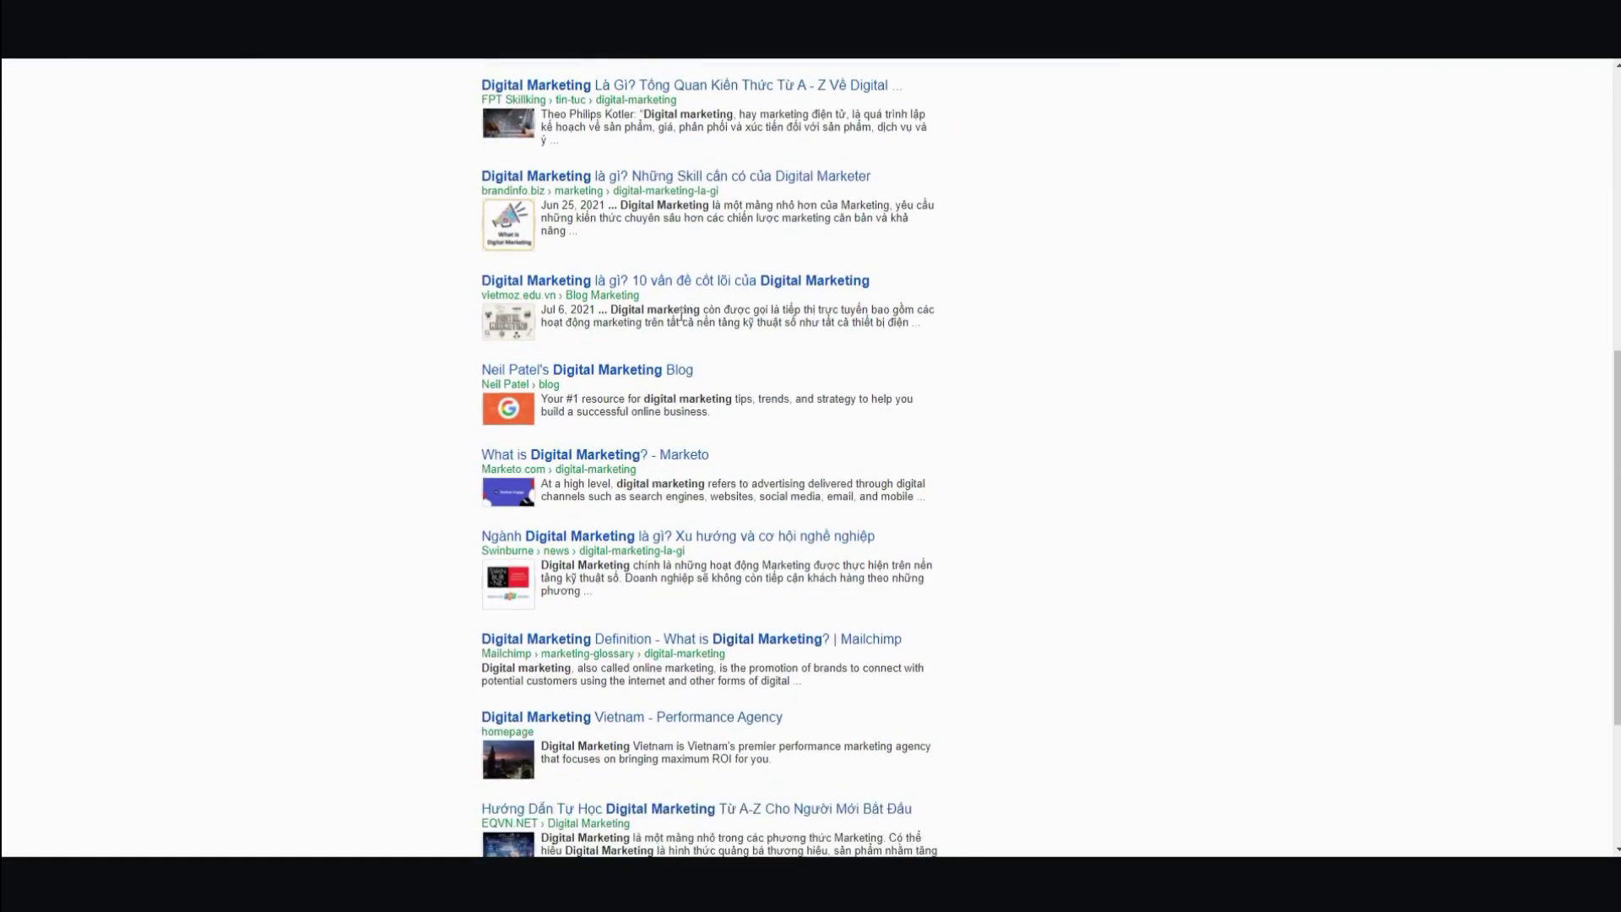
pyautogui.scroll(3, 628, 397)
pyautogui.scroll(-4, 638, 392)
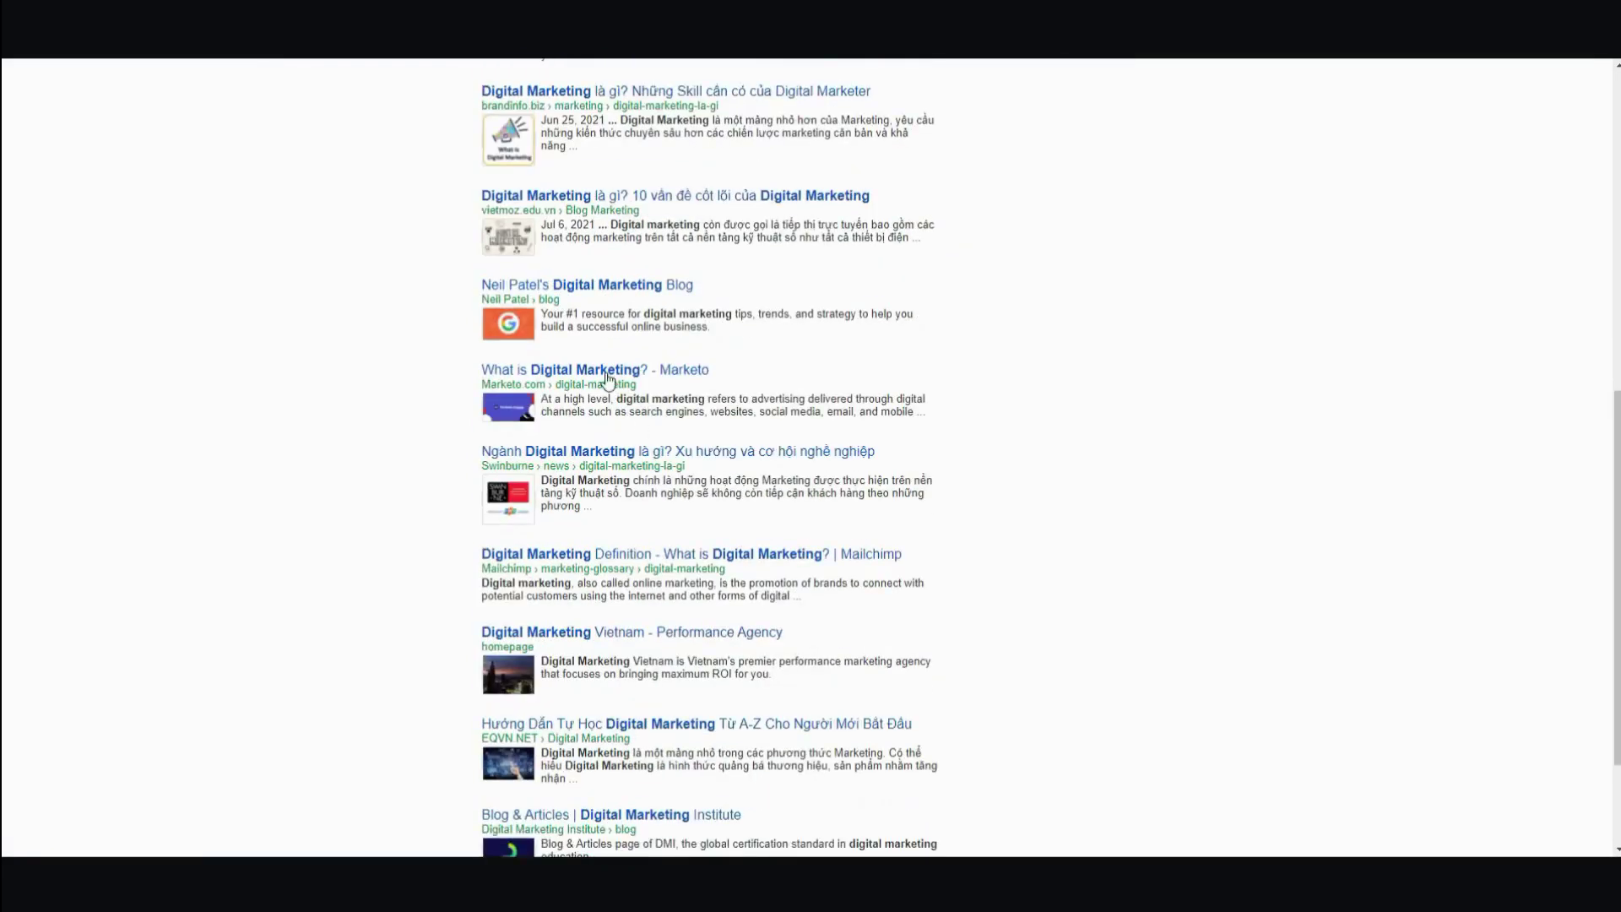
# Open Marketo's 'What is Digital Marketing?' article and read through its opening section.
pyautogui.click(606, 371)
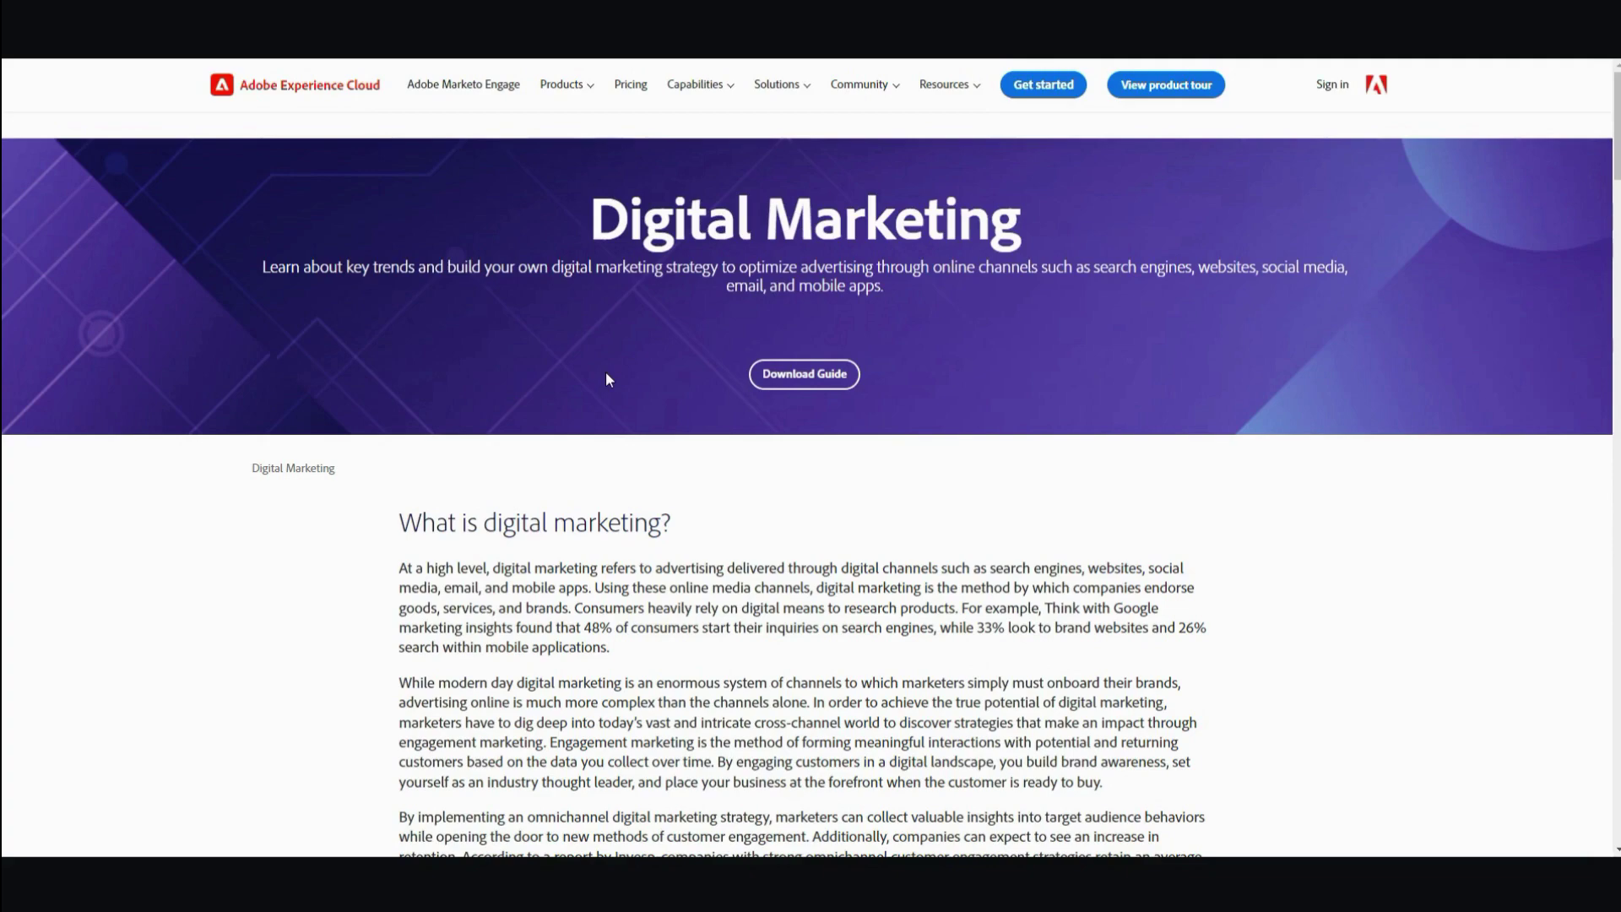
pyautogui.scroll(-2, 606, 375)
pyautogui.scroll(-1, 605, 374)
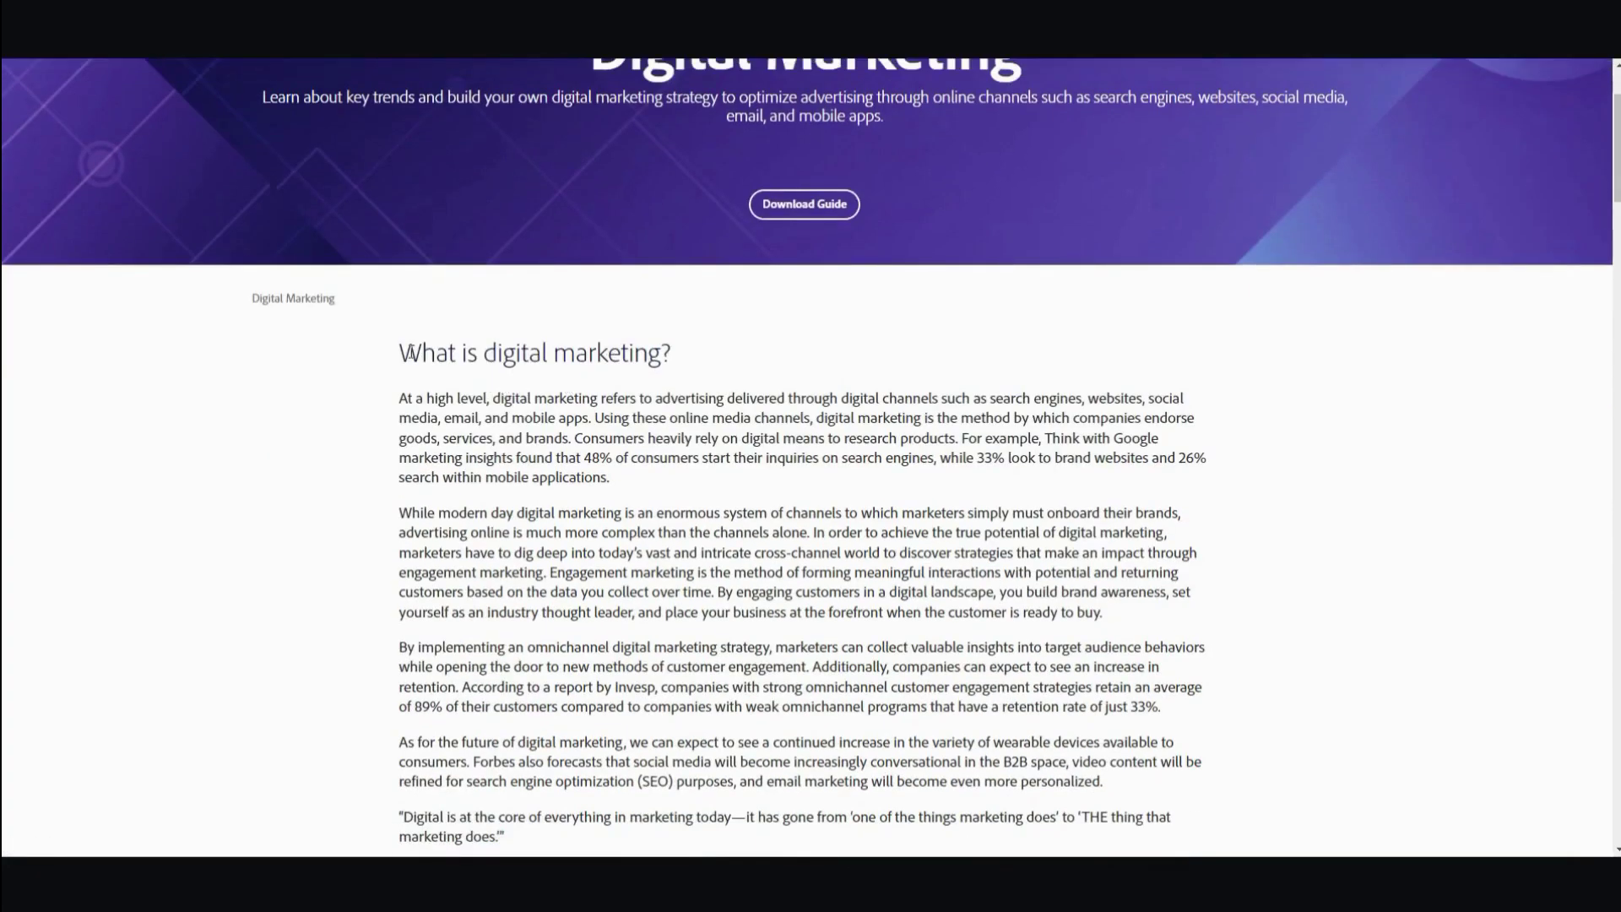
pyautogui.scroll(-6, 410, 354)
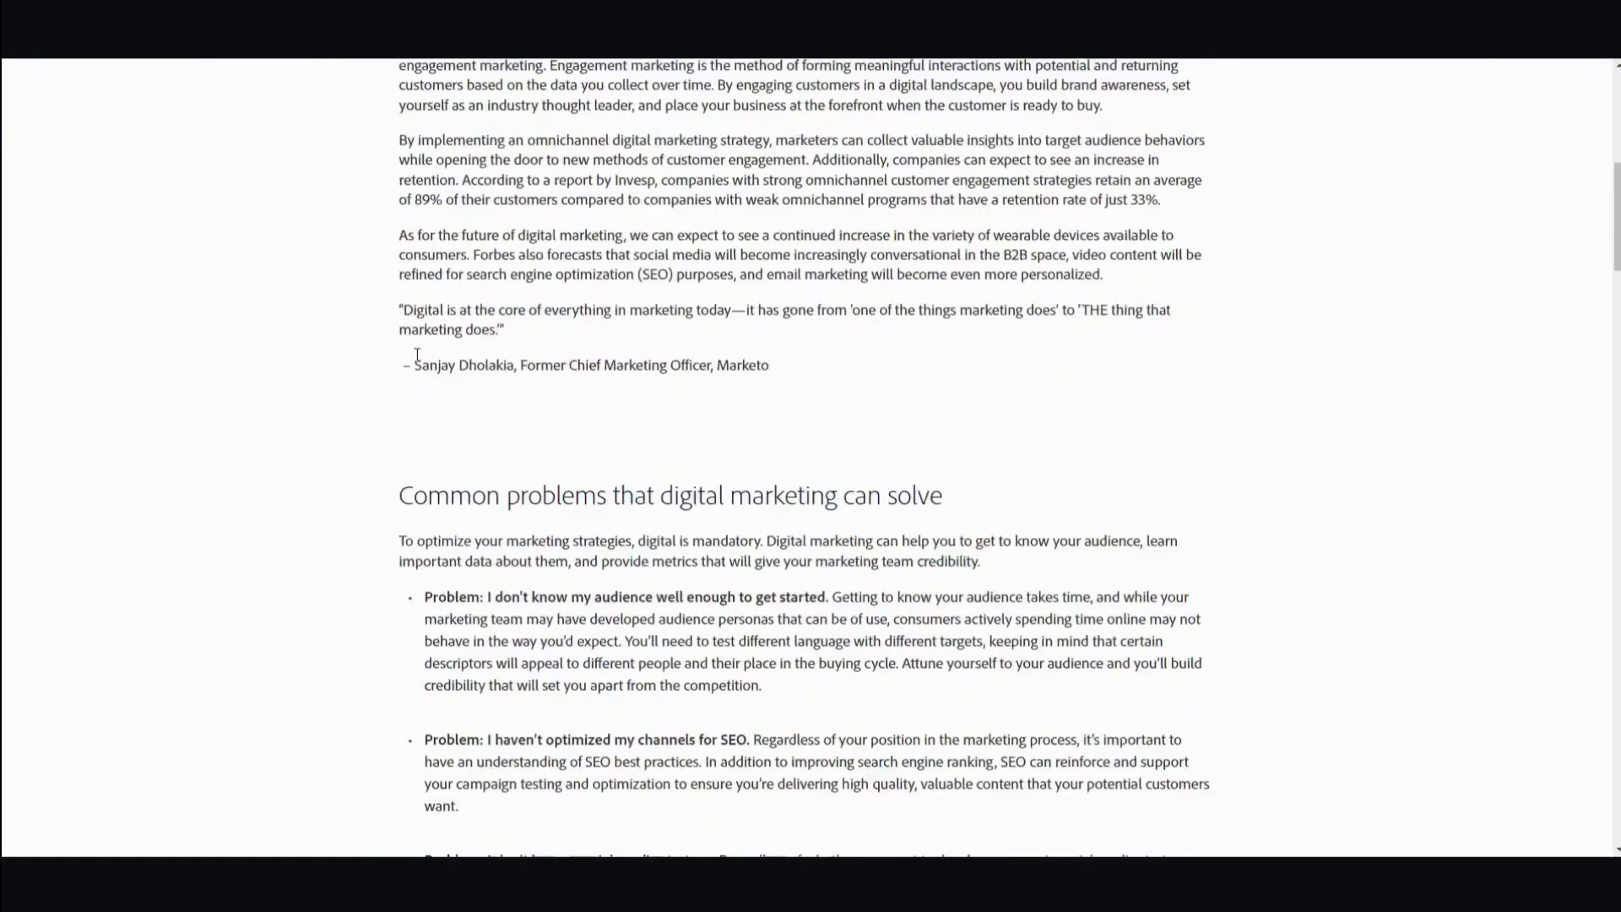
pyautogui.scroll(-7, 422, 363)
pyautogui.scroll(8, 631, 471)
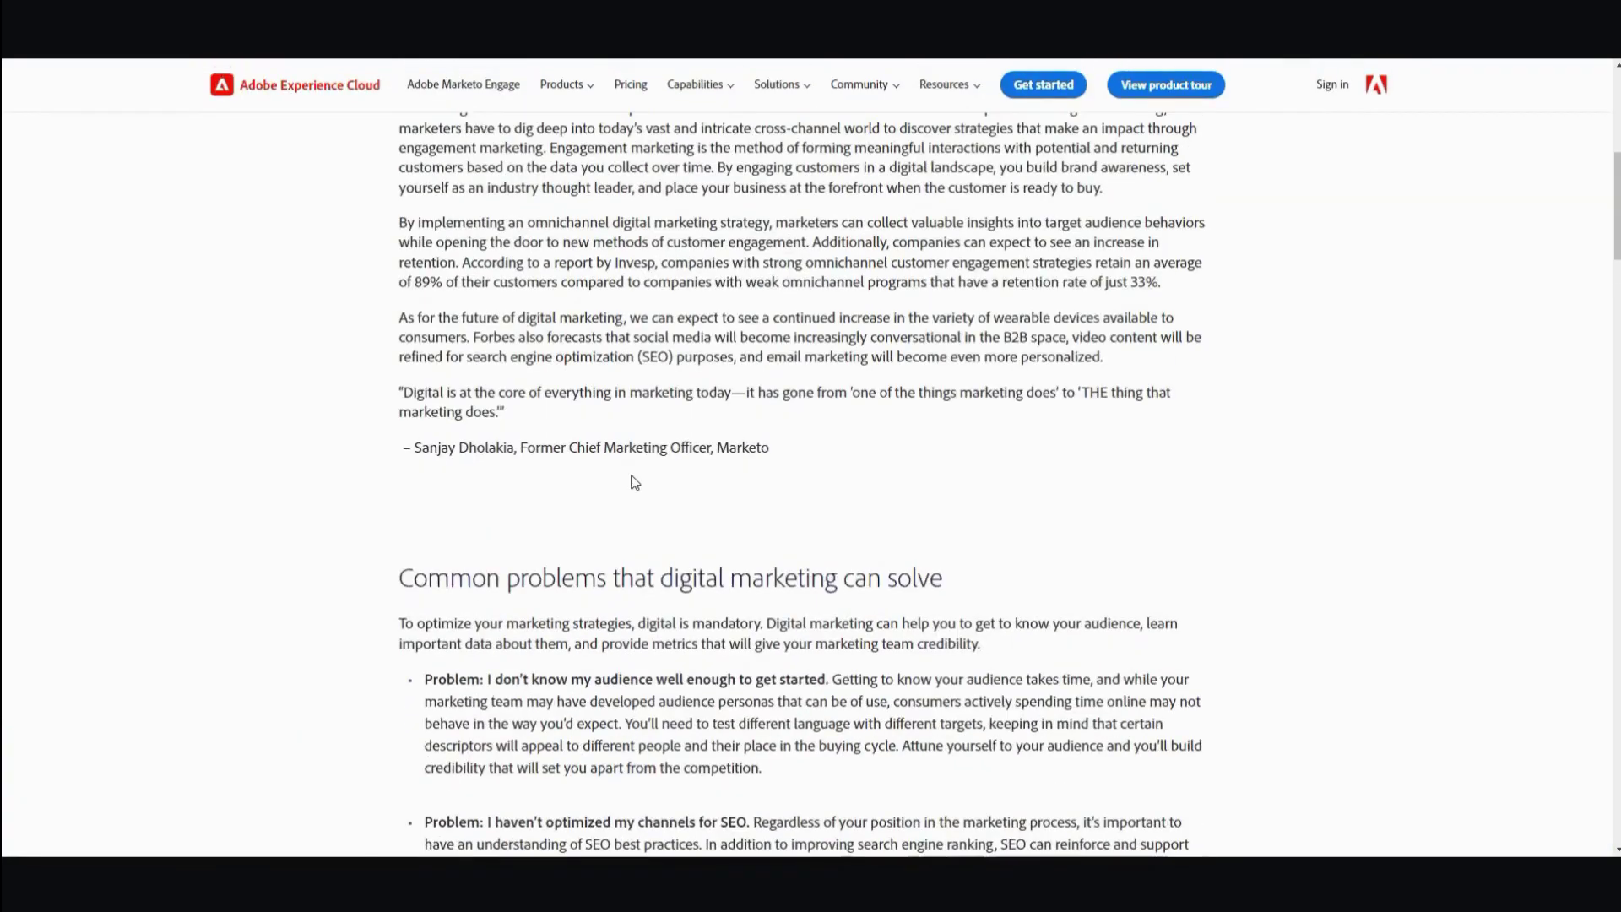
pyautogui.scroll(6, 634, 482)
pyautogui.scroll(-2, 623, 475)
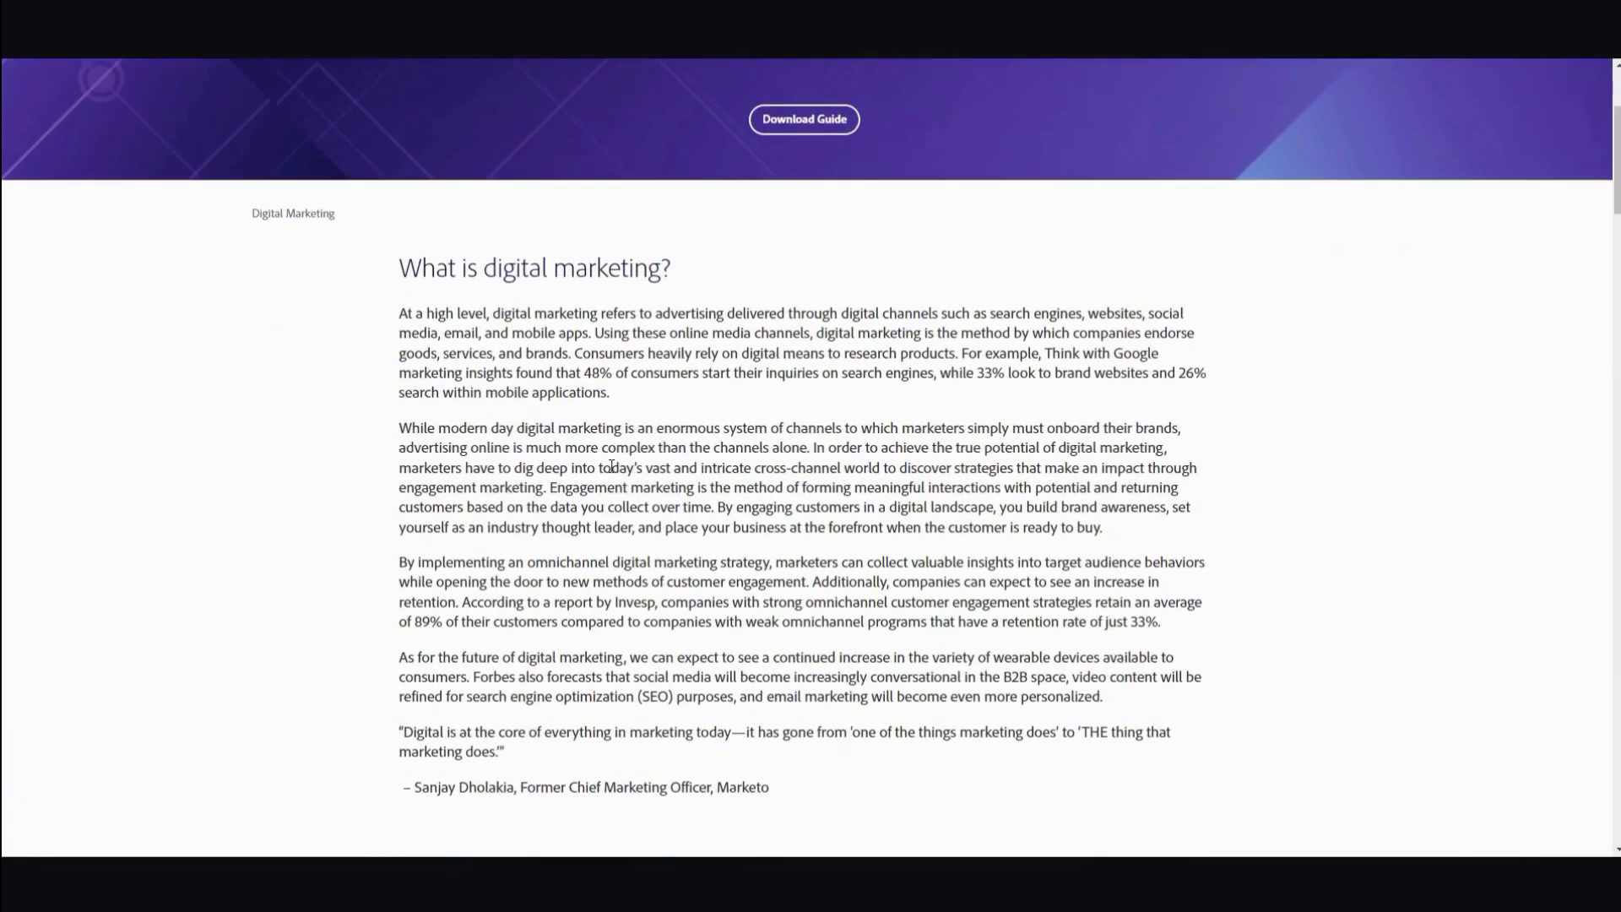
pyautogui.scroll(2, 486, 292)
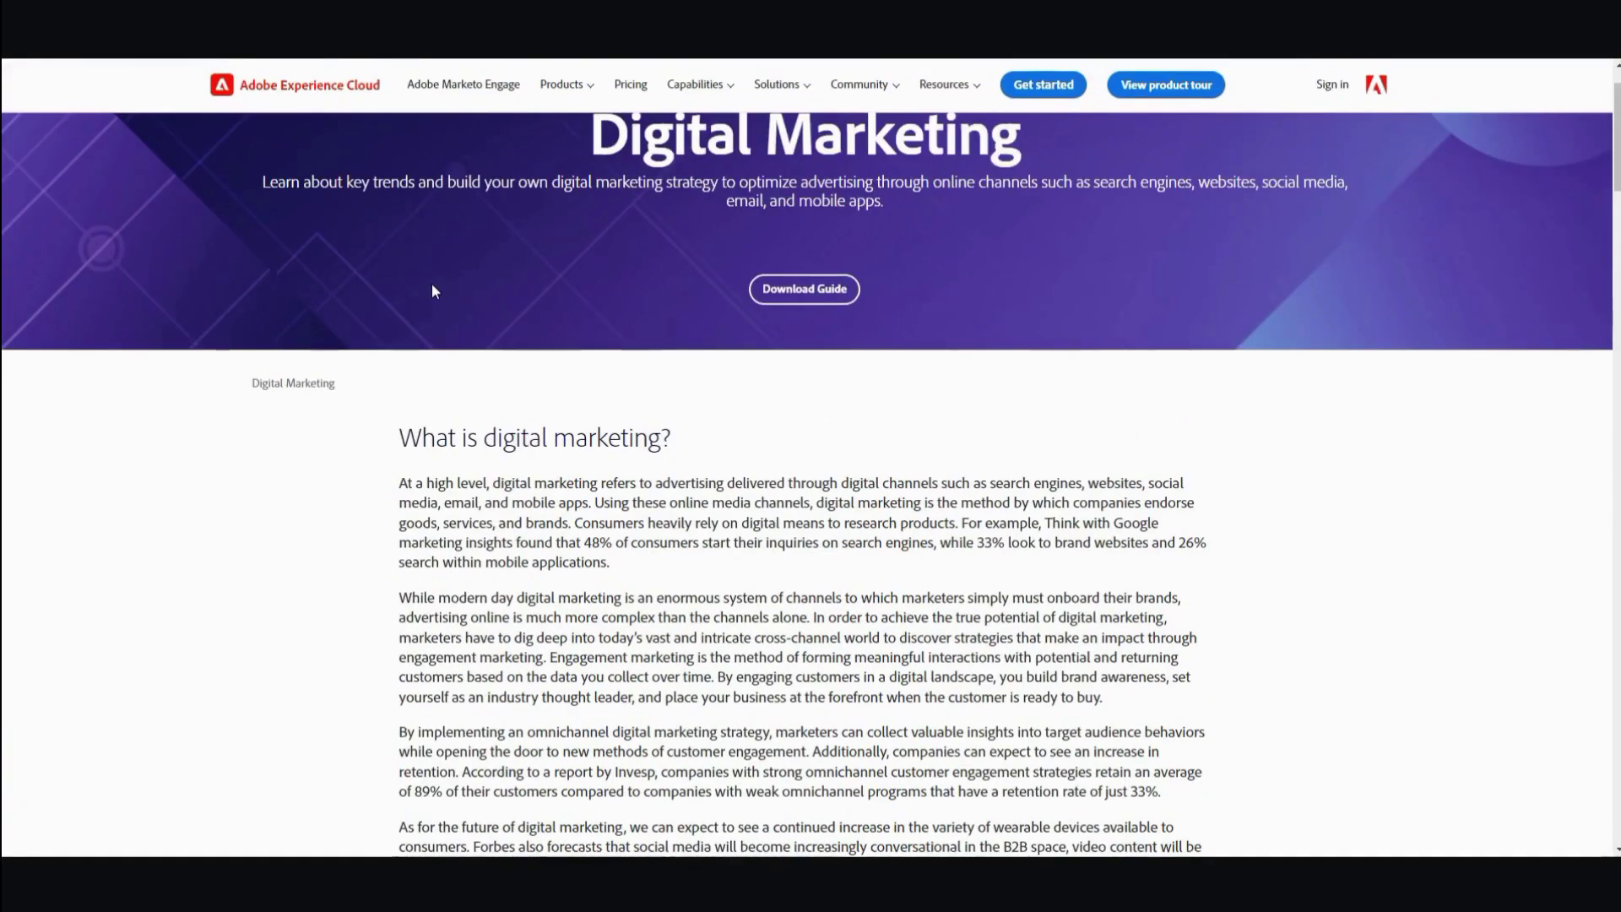
pyautogui.scroll(1, 844, 236)
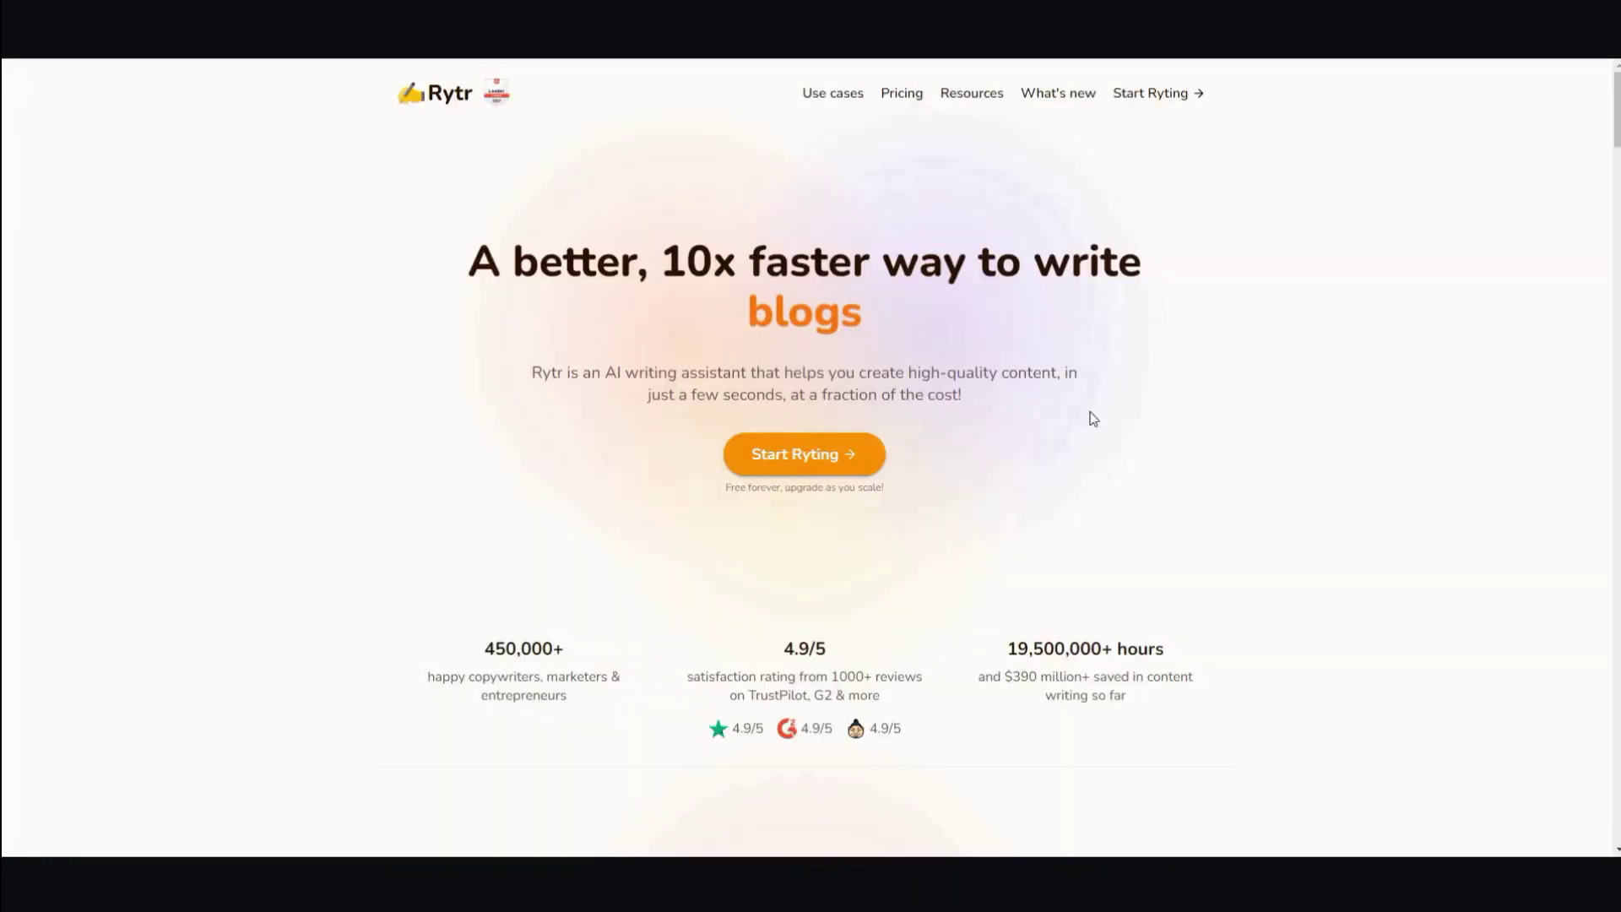
pyautogui.scroll(-2, 1089, 416)
# In Rytr, replace the primary keyword with 'what is digital marketing' and generate the blog outline.
pyautogui.scroll(2, 922, 363)
pyautogui.click(823, 456)
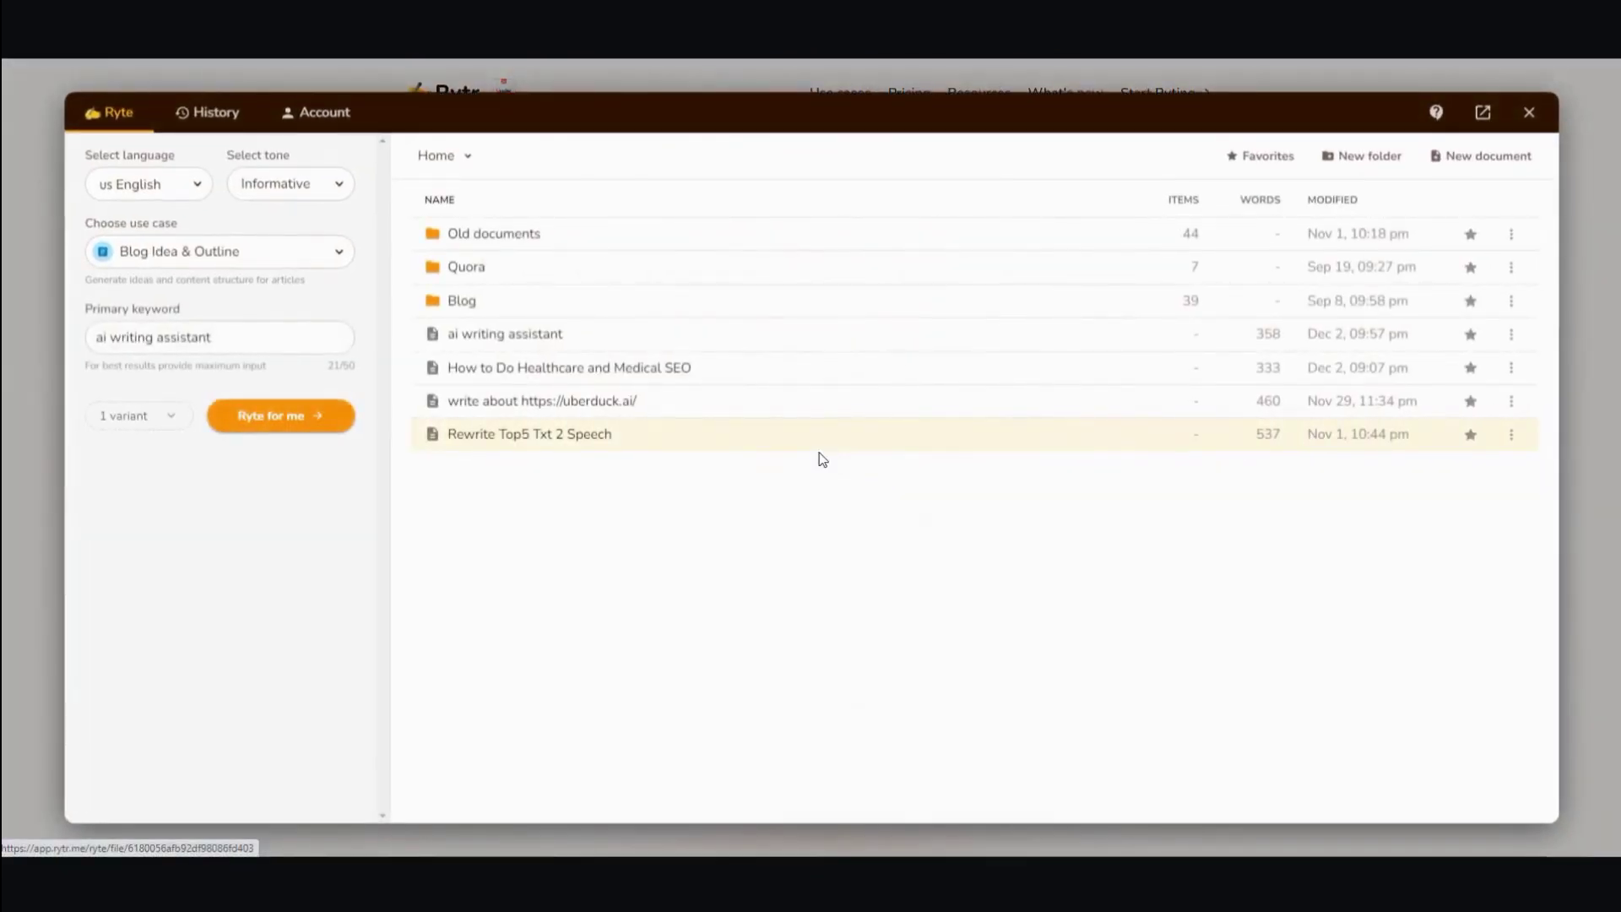
pyautogui.click(222, 336)
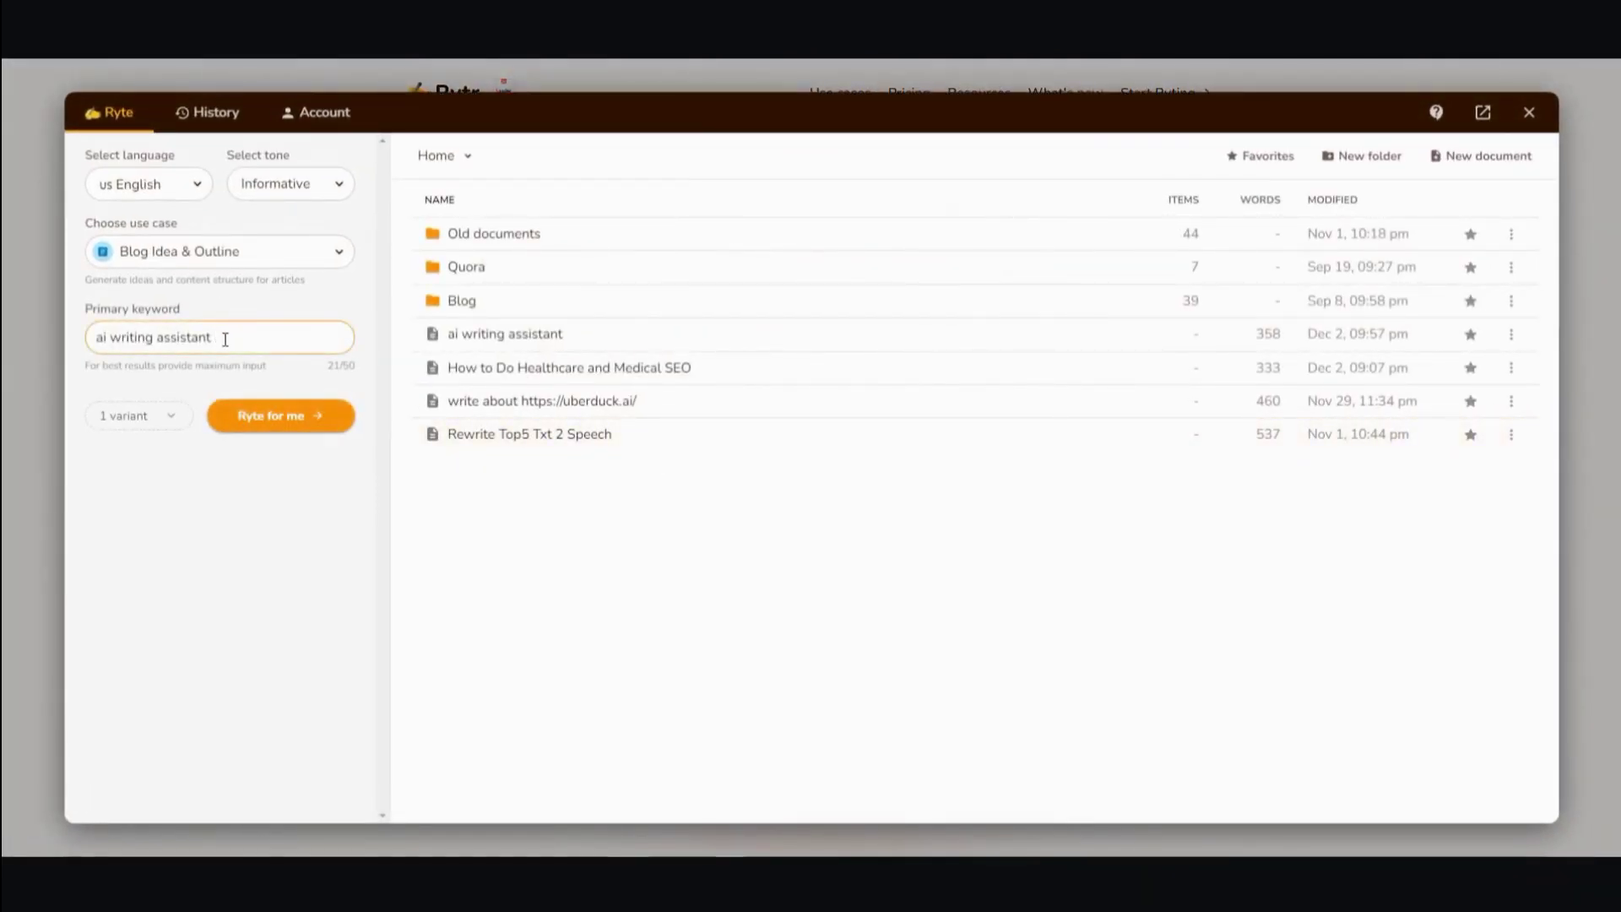
pyautogui.moveTo(224, 338); pyautogui.dragTo(95, 333)
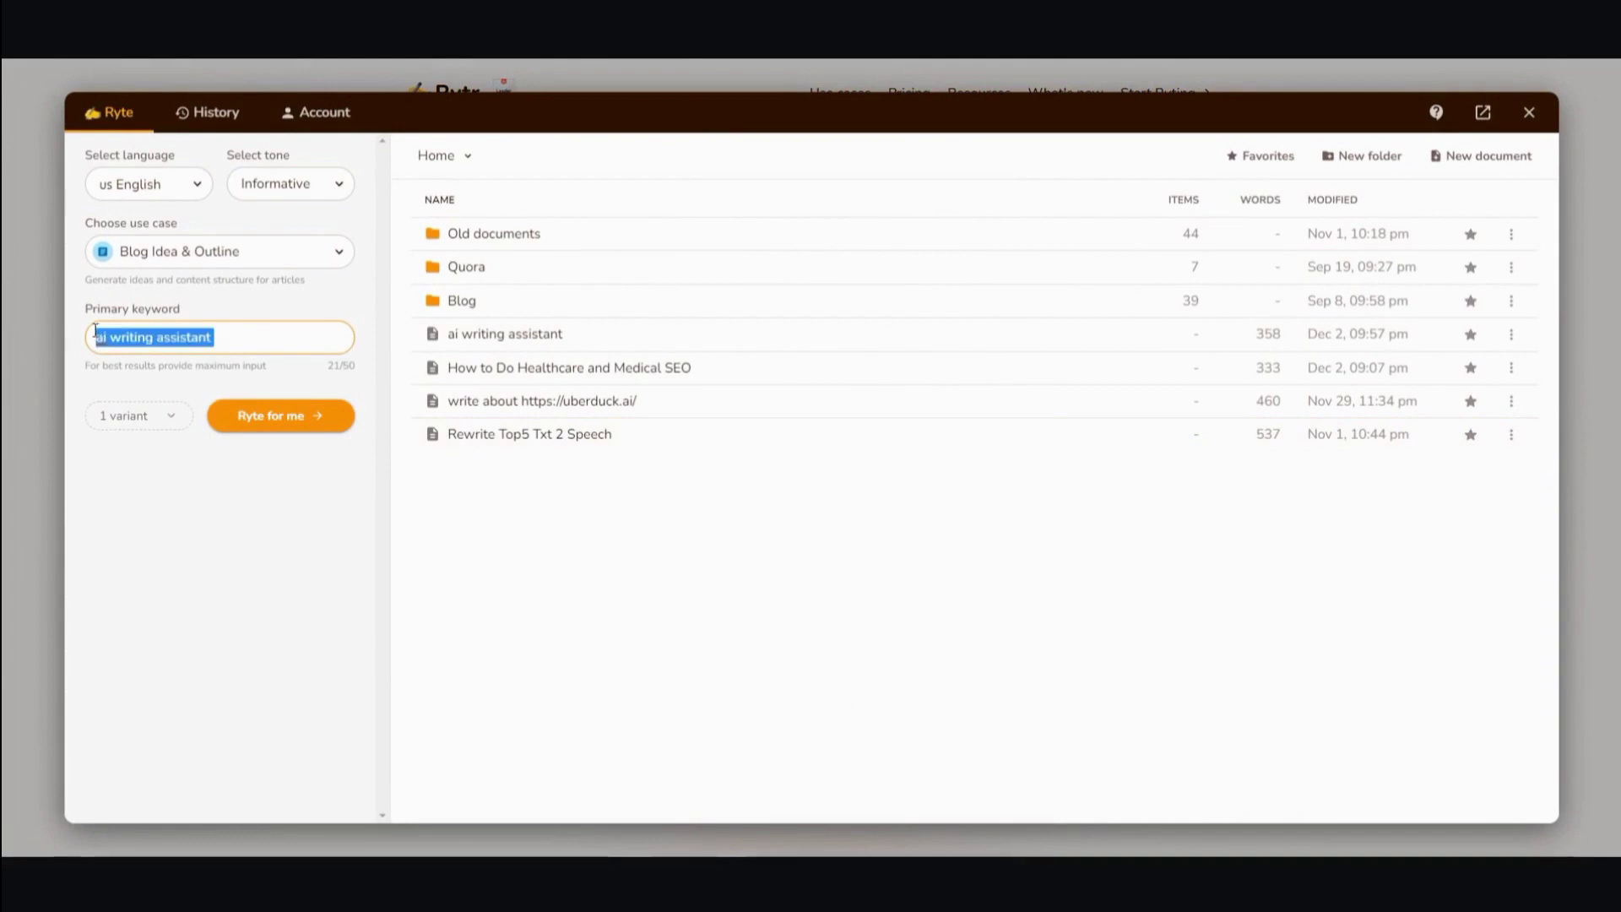
pyautogui.write('what is d')
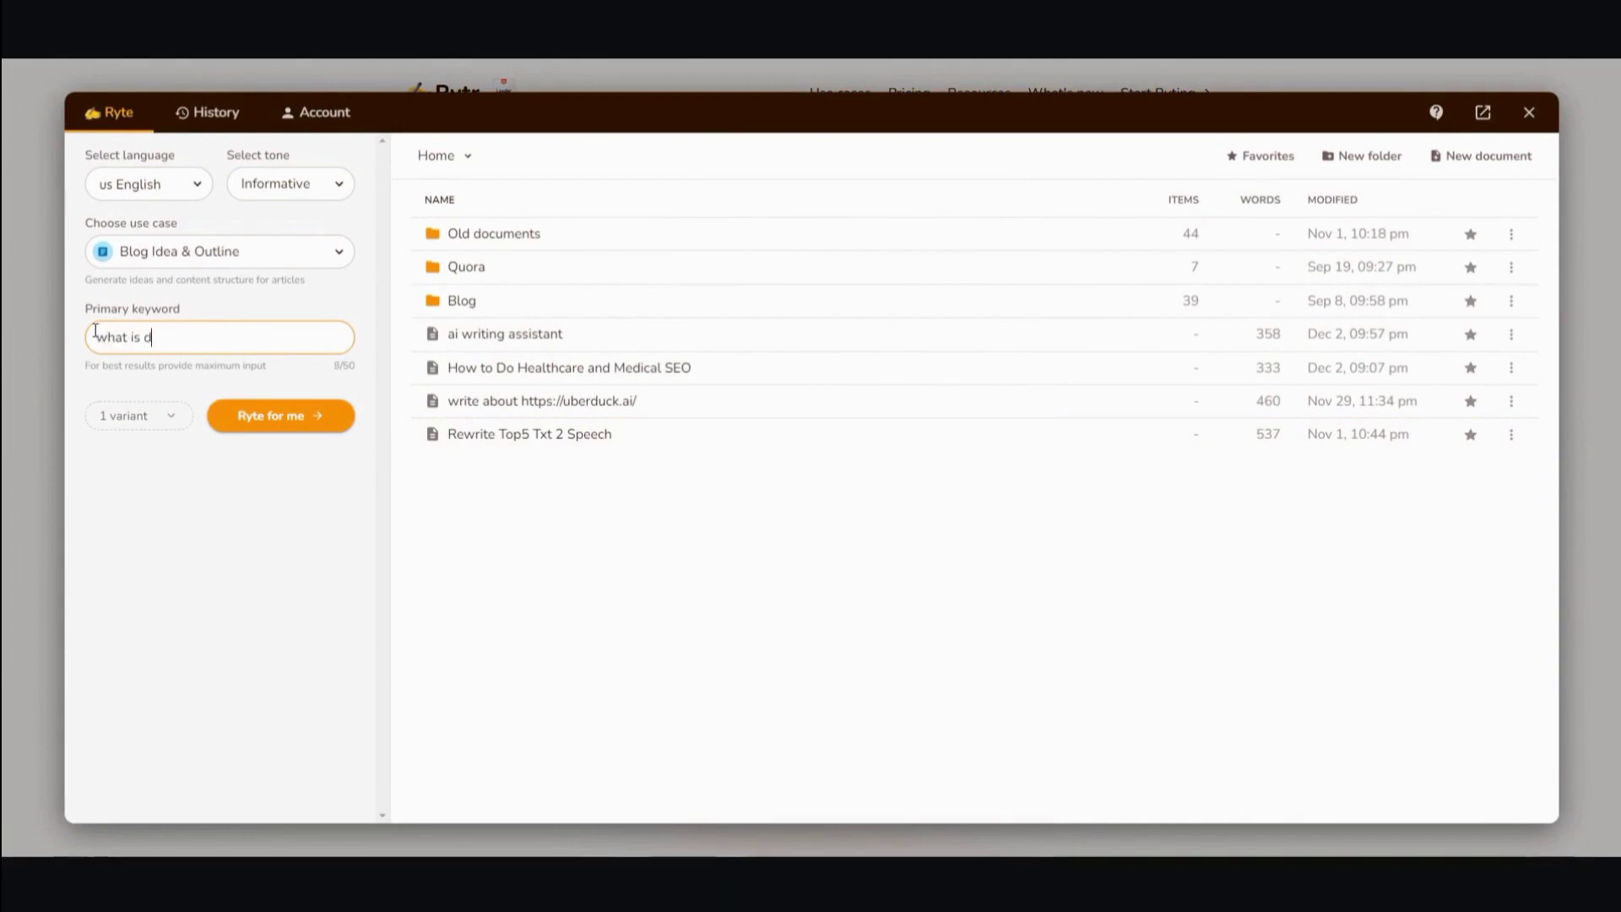
pyautogui.write('igital marketing')
pyautogui.press('Return')
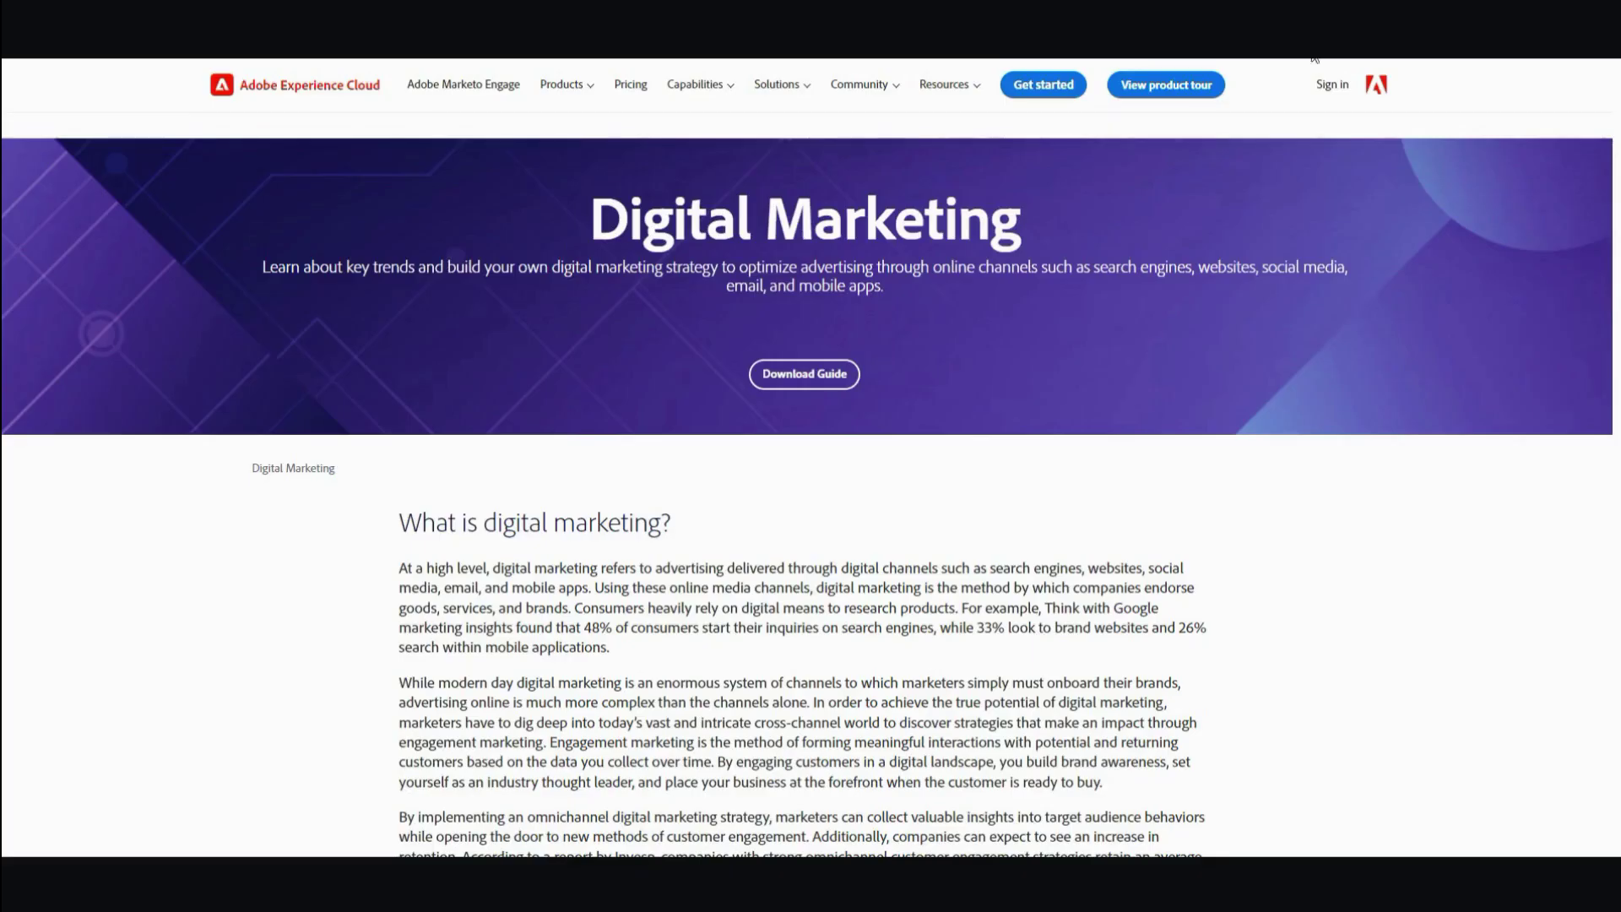
# Copy Marketo's heading 'Common problems that digital marketing can solve'.
pyautogui.scroll(-4, 785, 397)
pyautogui.scroll(-7, 785, 398)
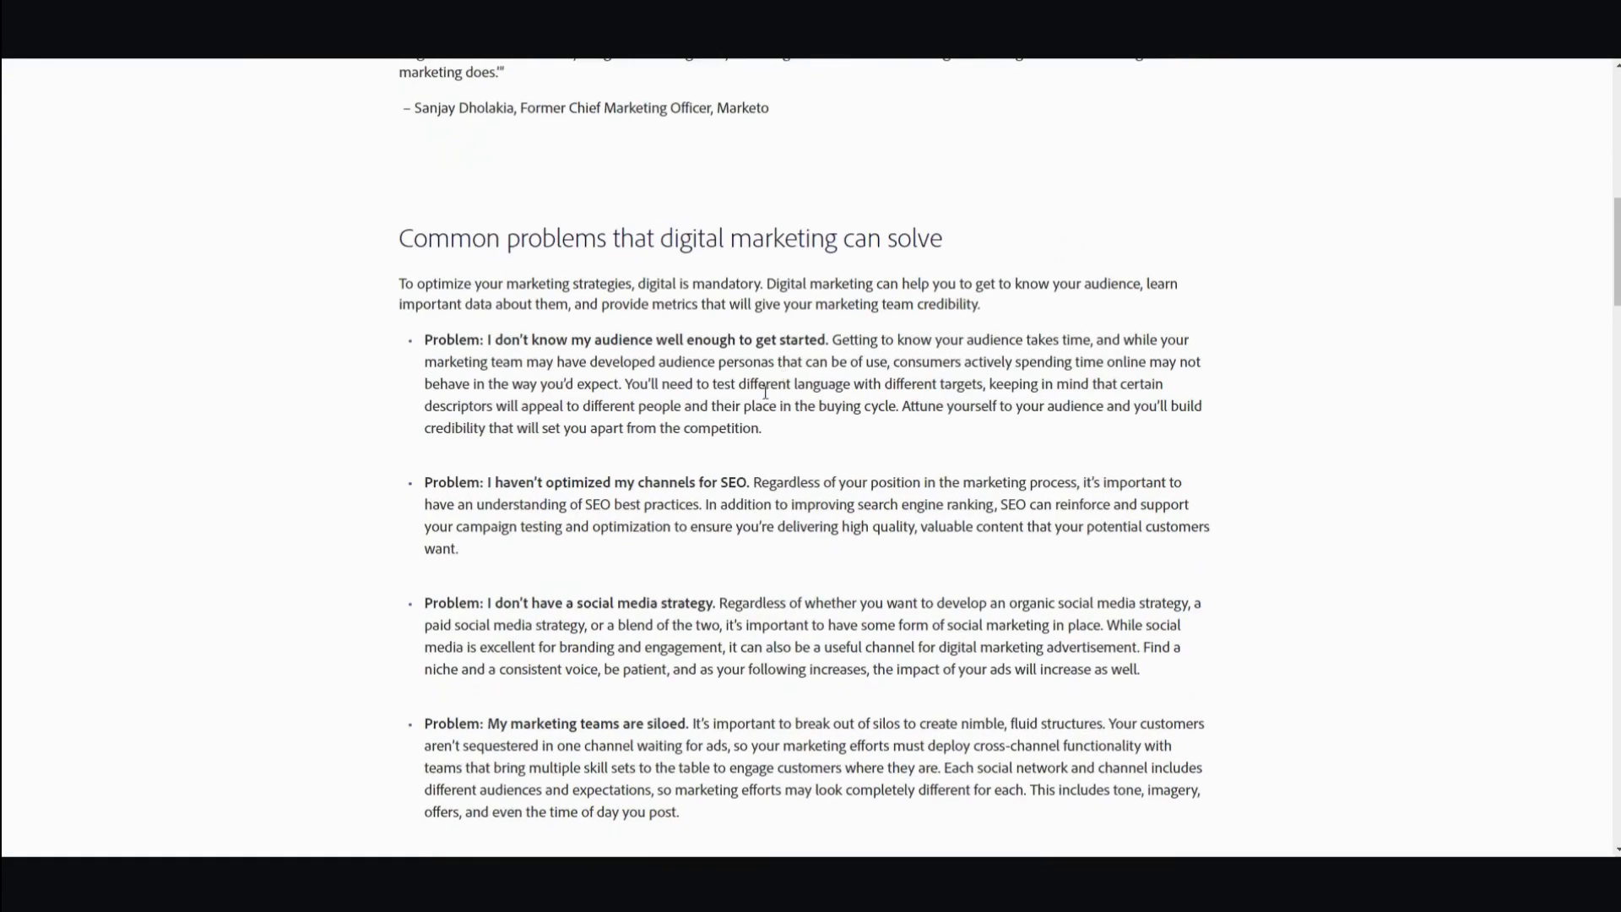
pyautogui.moveTo(398, 239); pyautogui.dragTo(998, 253)
pyautogui.hotkey('ctrl', 'c')
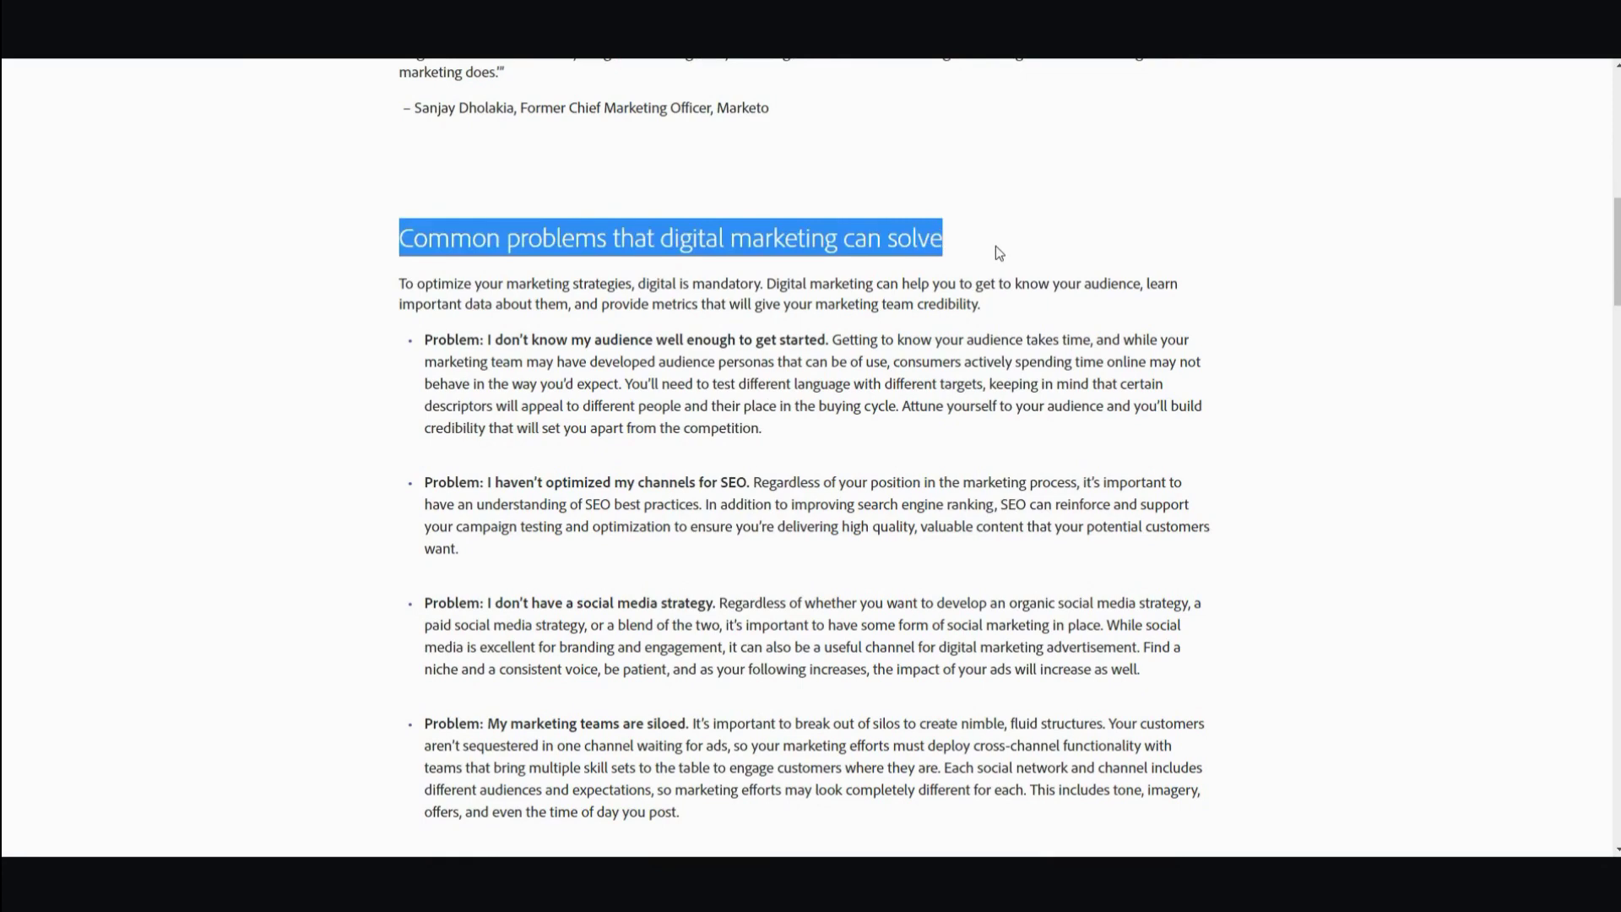
pyautogui.scroll(-4, 1067, 322)
pyautogui.scroll(13, 1045, 324)
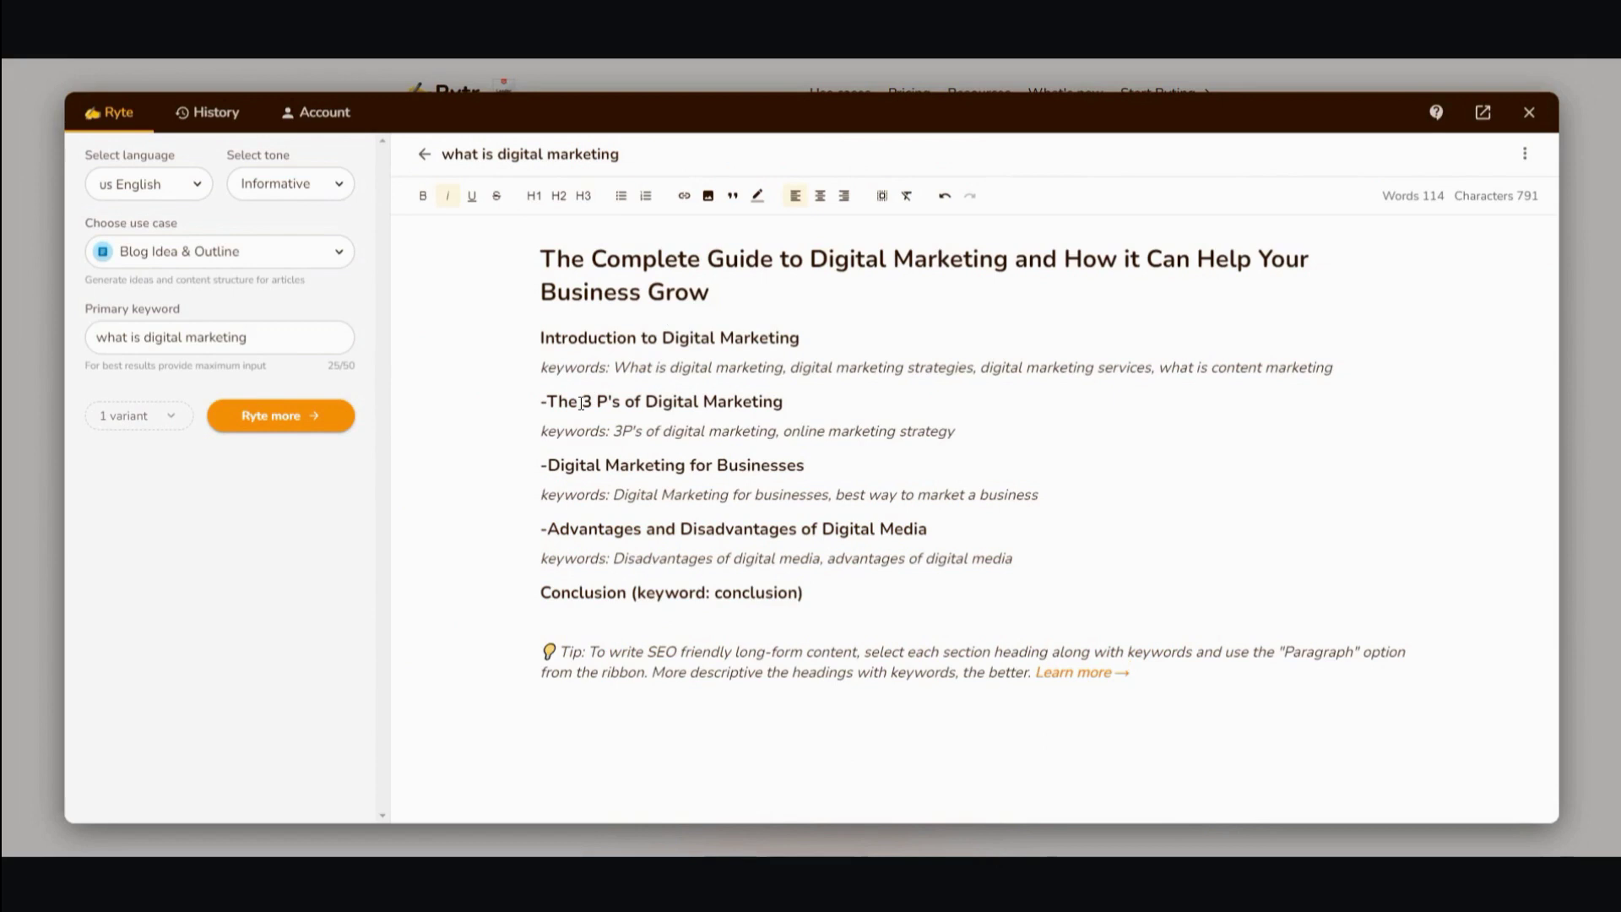
# Replace 'The 3 P's of Digital Marketing' with the copied heading and generate an introduction paragraph.
pyautogui.moveTo(782, 406); pyautogui.dragTo(539, 399)
pyautogui.hotkey('ctrl', 'v')
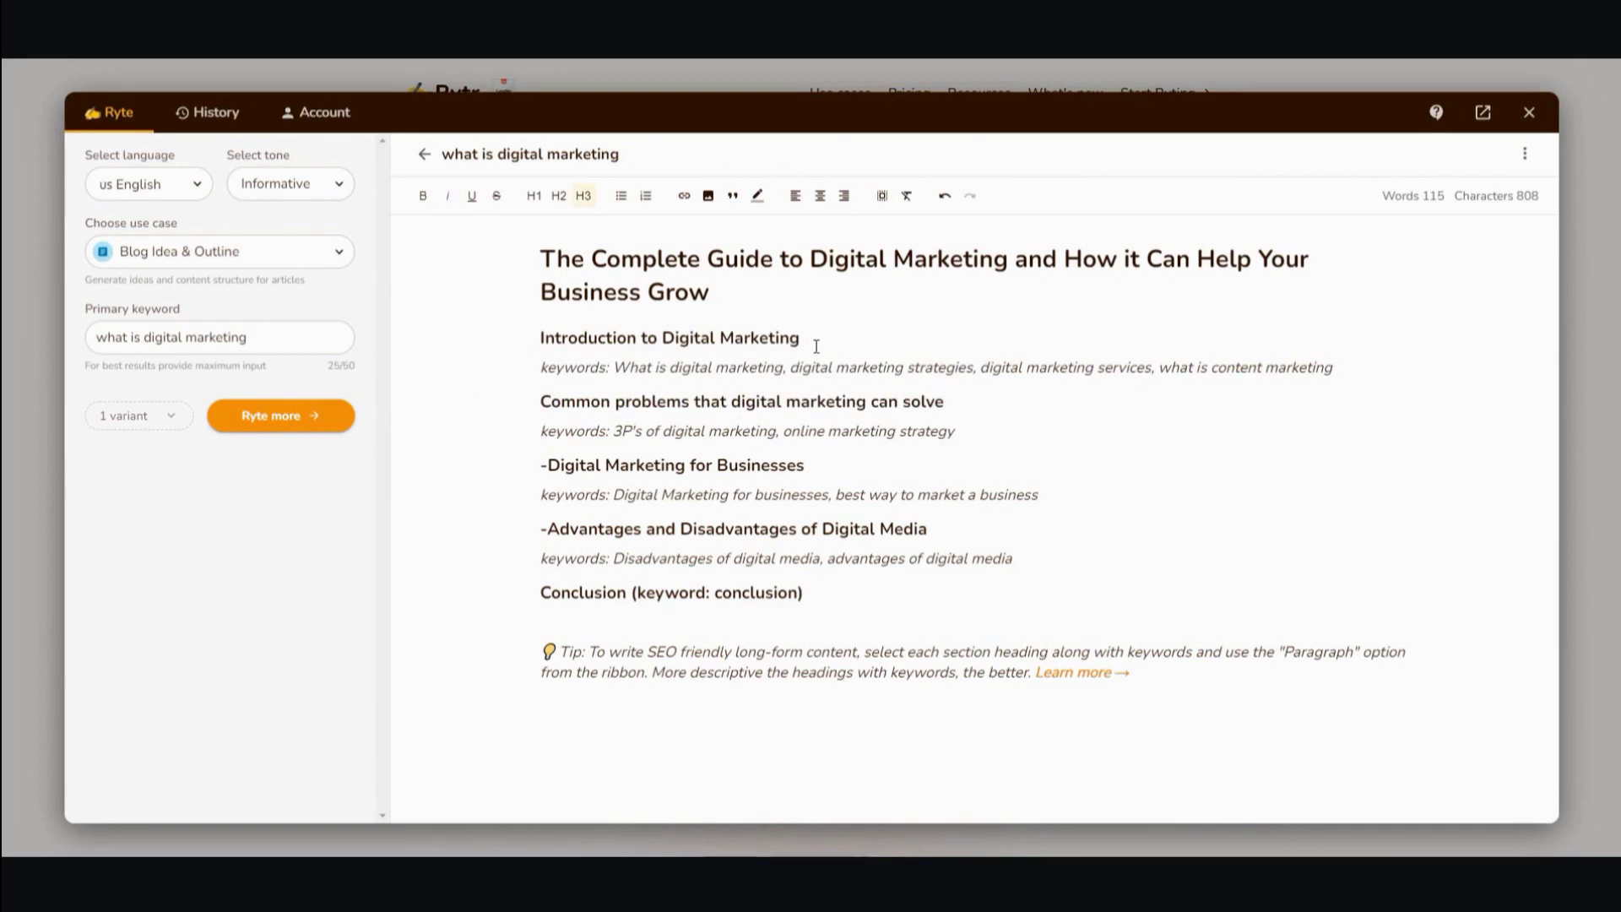
pyautogui.moveTo(815, 341); pyautogui.dragTo(530, 342)
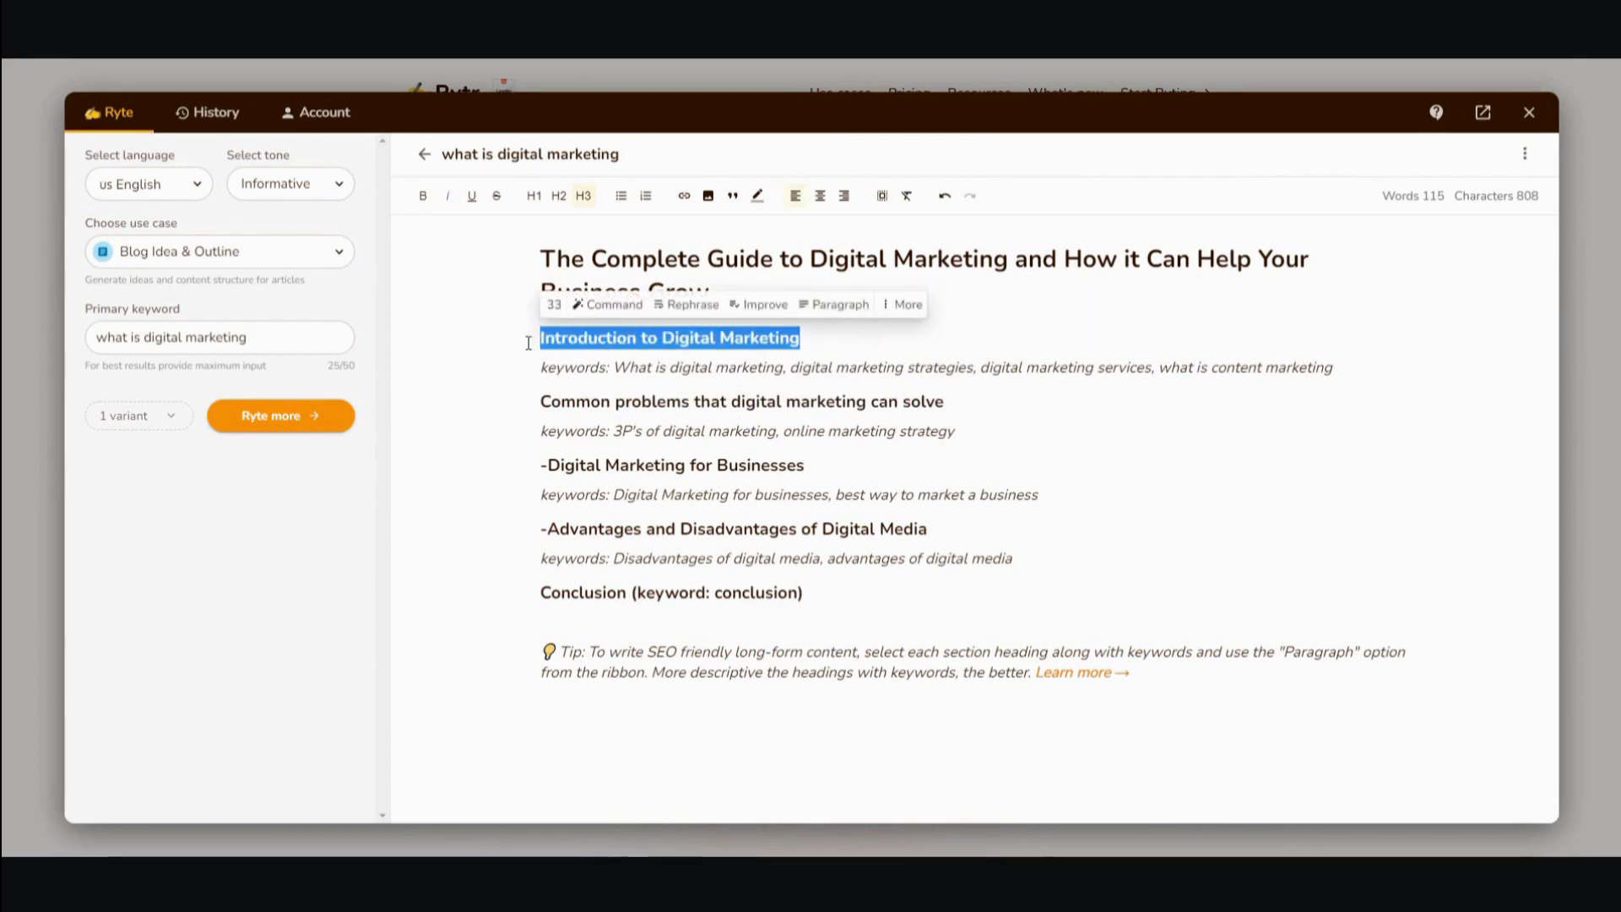
pyautogui.click(853, 317)
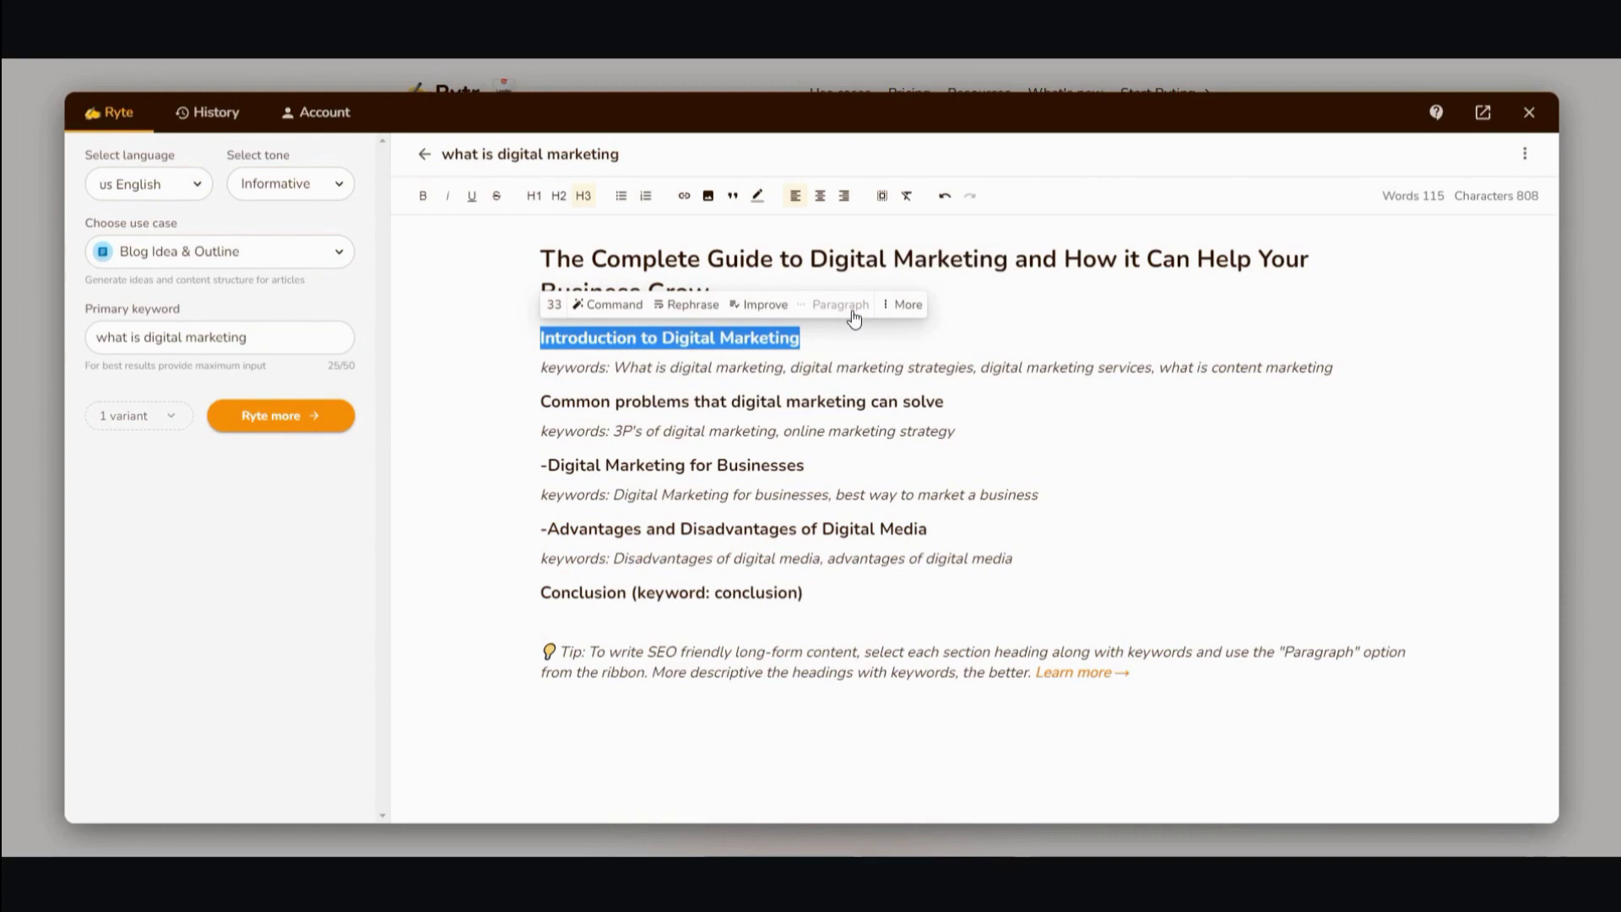
pyautogui.scroll(-2, 775, 472)
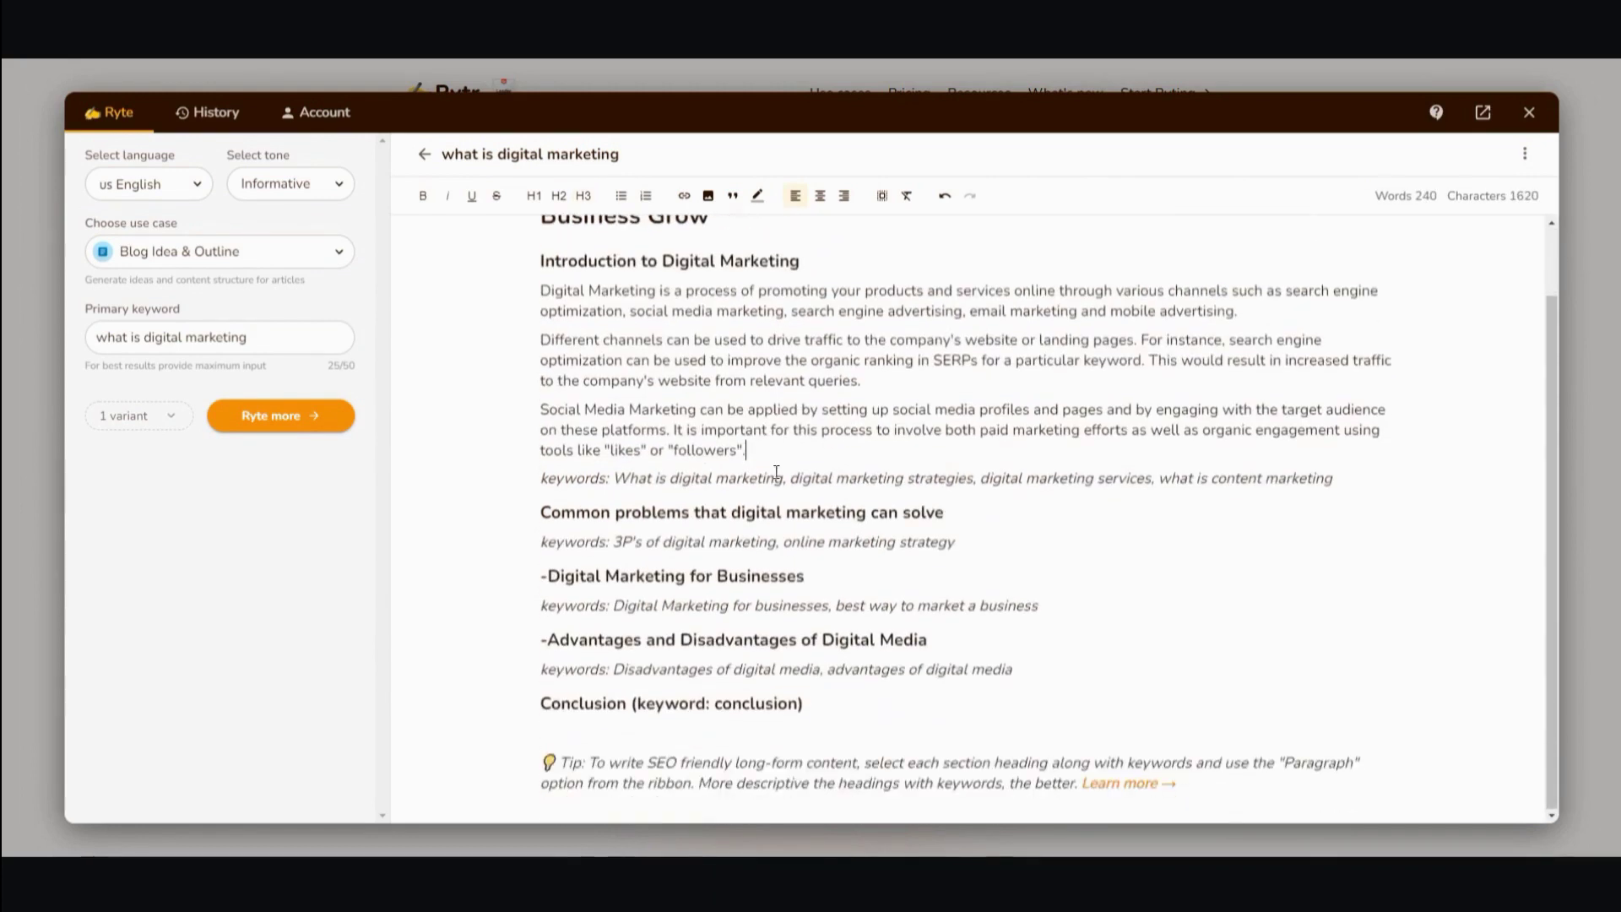
pyautogui.scroll(2, 773, 470)
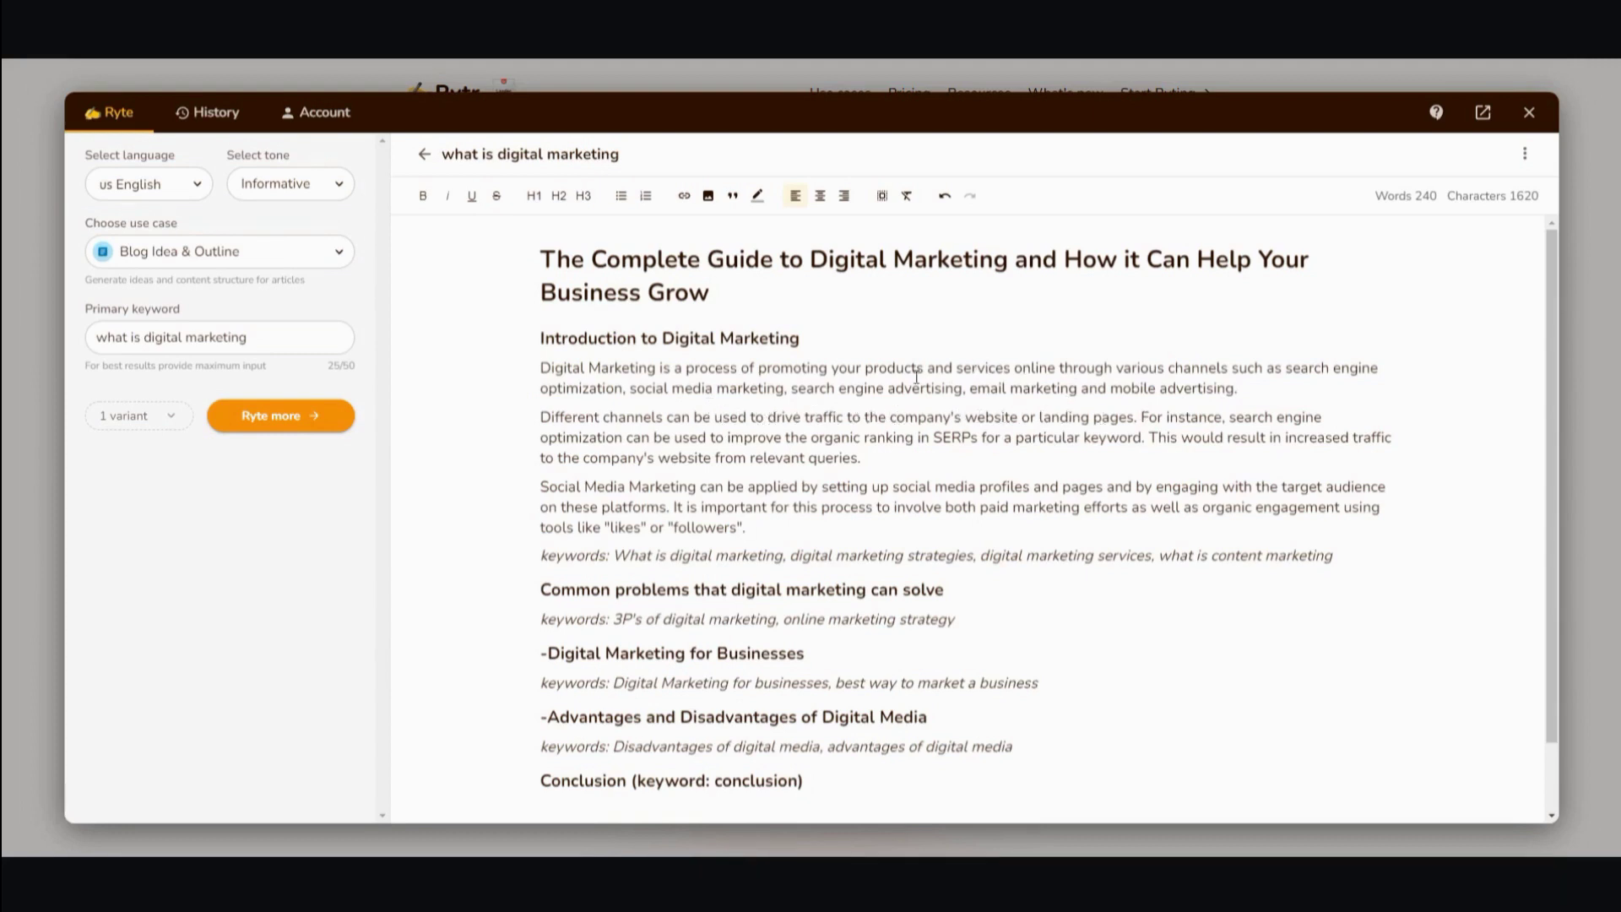
# Generate a paragraph for the 'Common problems that digital marketing can solve' heading.
pyautogui.scroll(-1, 772, 394)
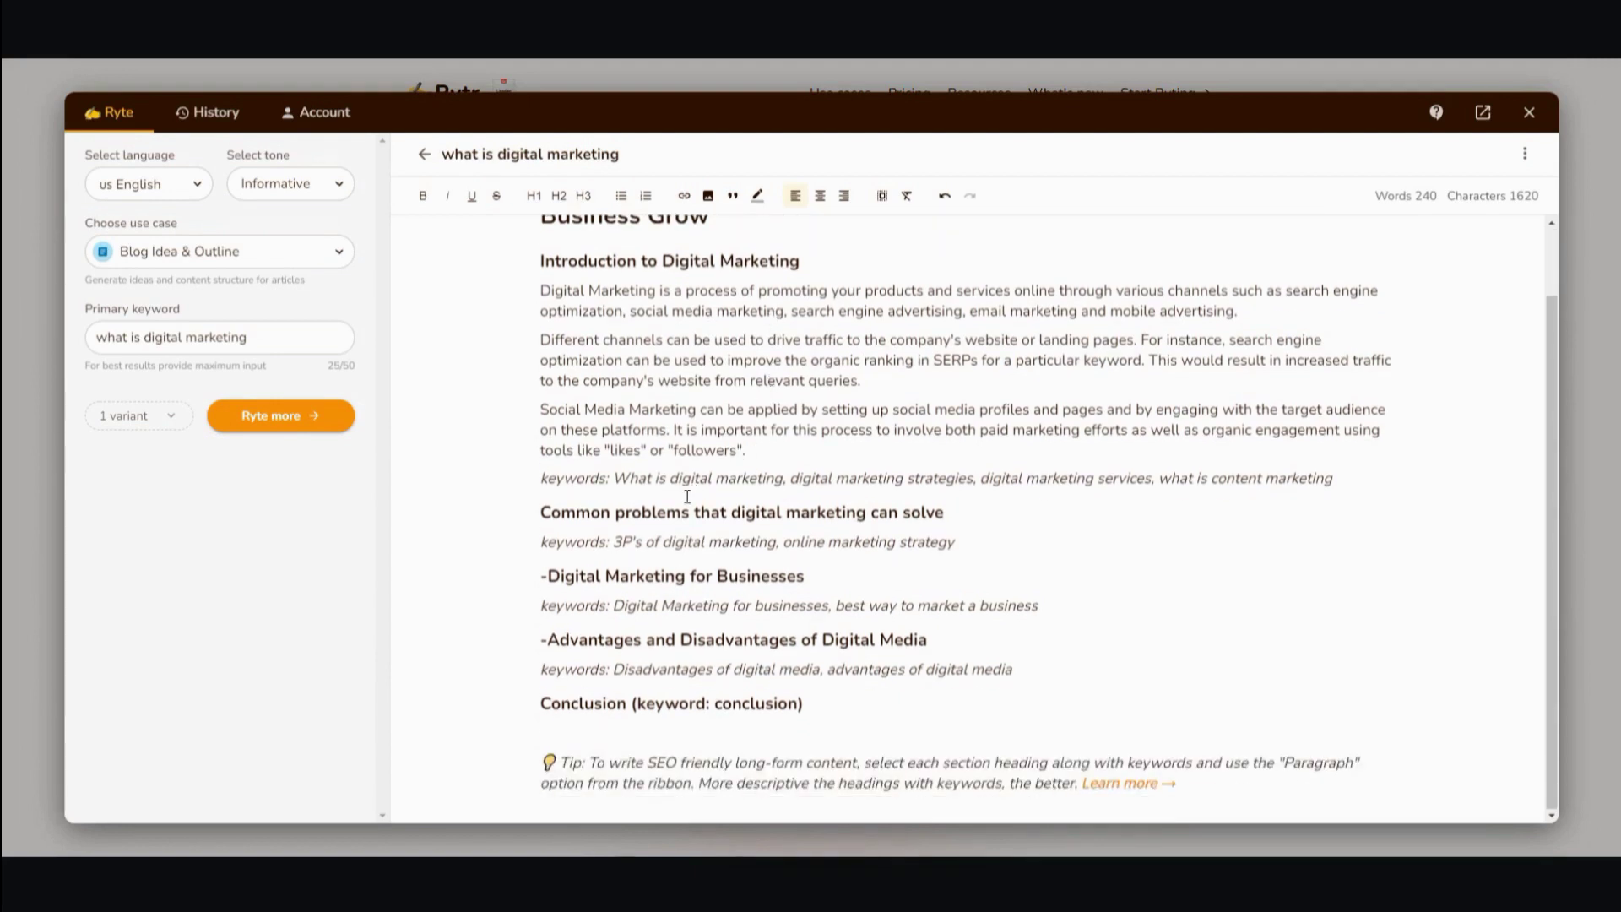
pyautogui.moveTo(546, 512); pyautogui.dragTo(978, 512)
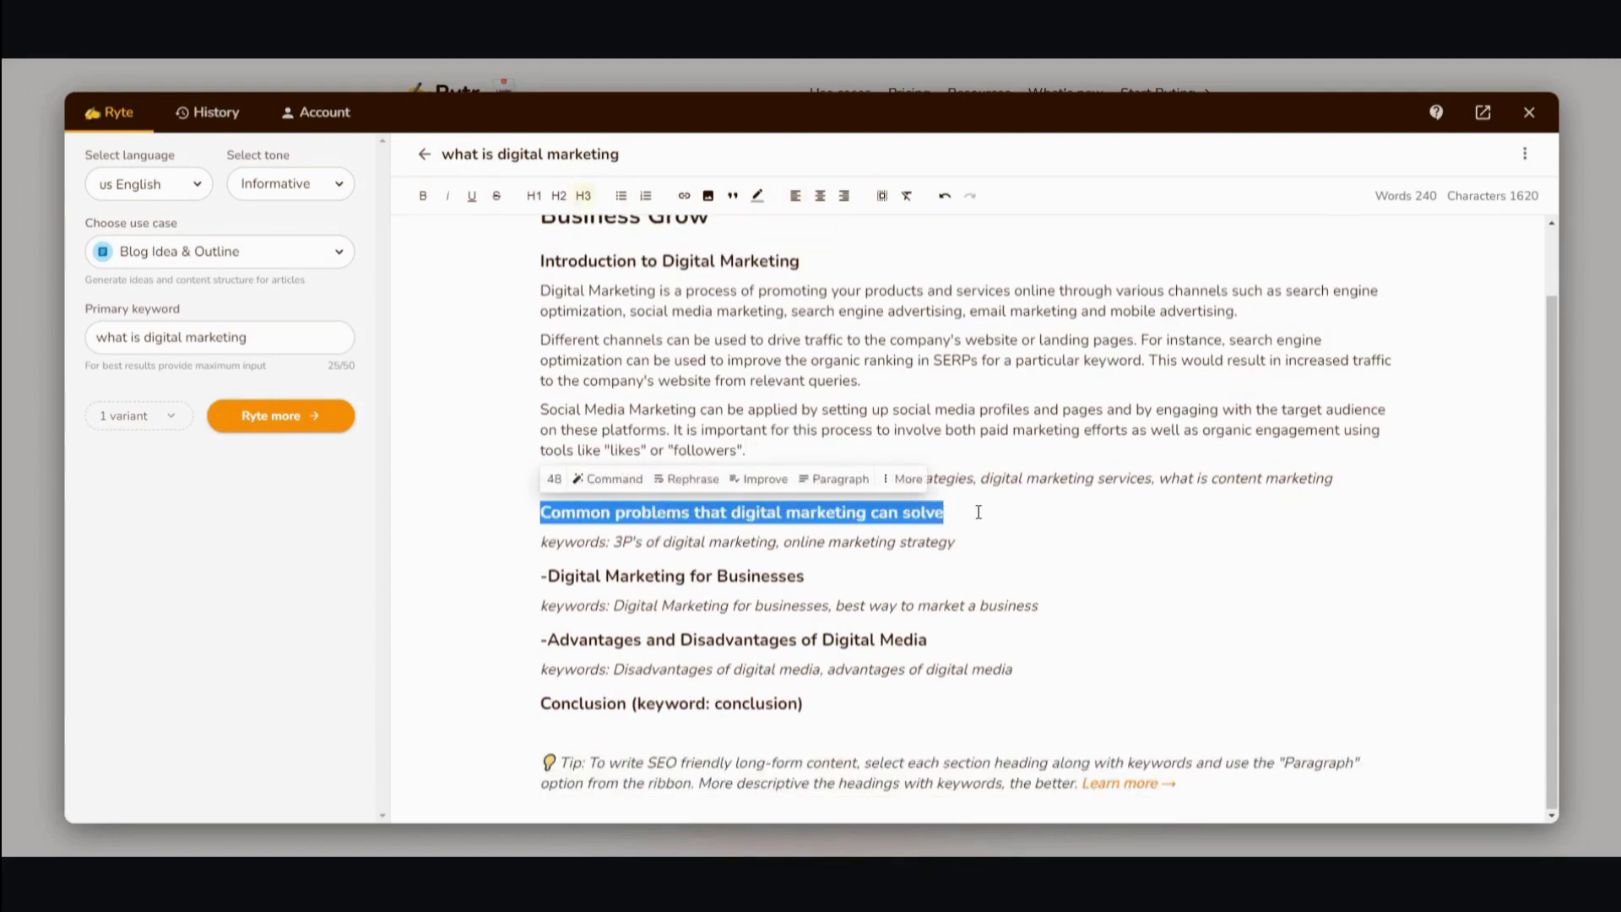
pyautogui.click(833, 481)
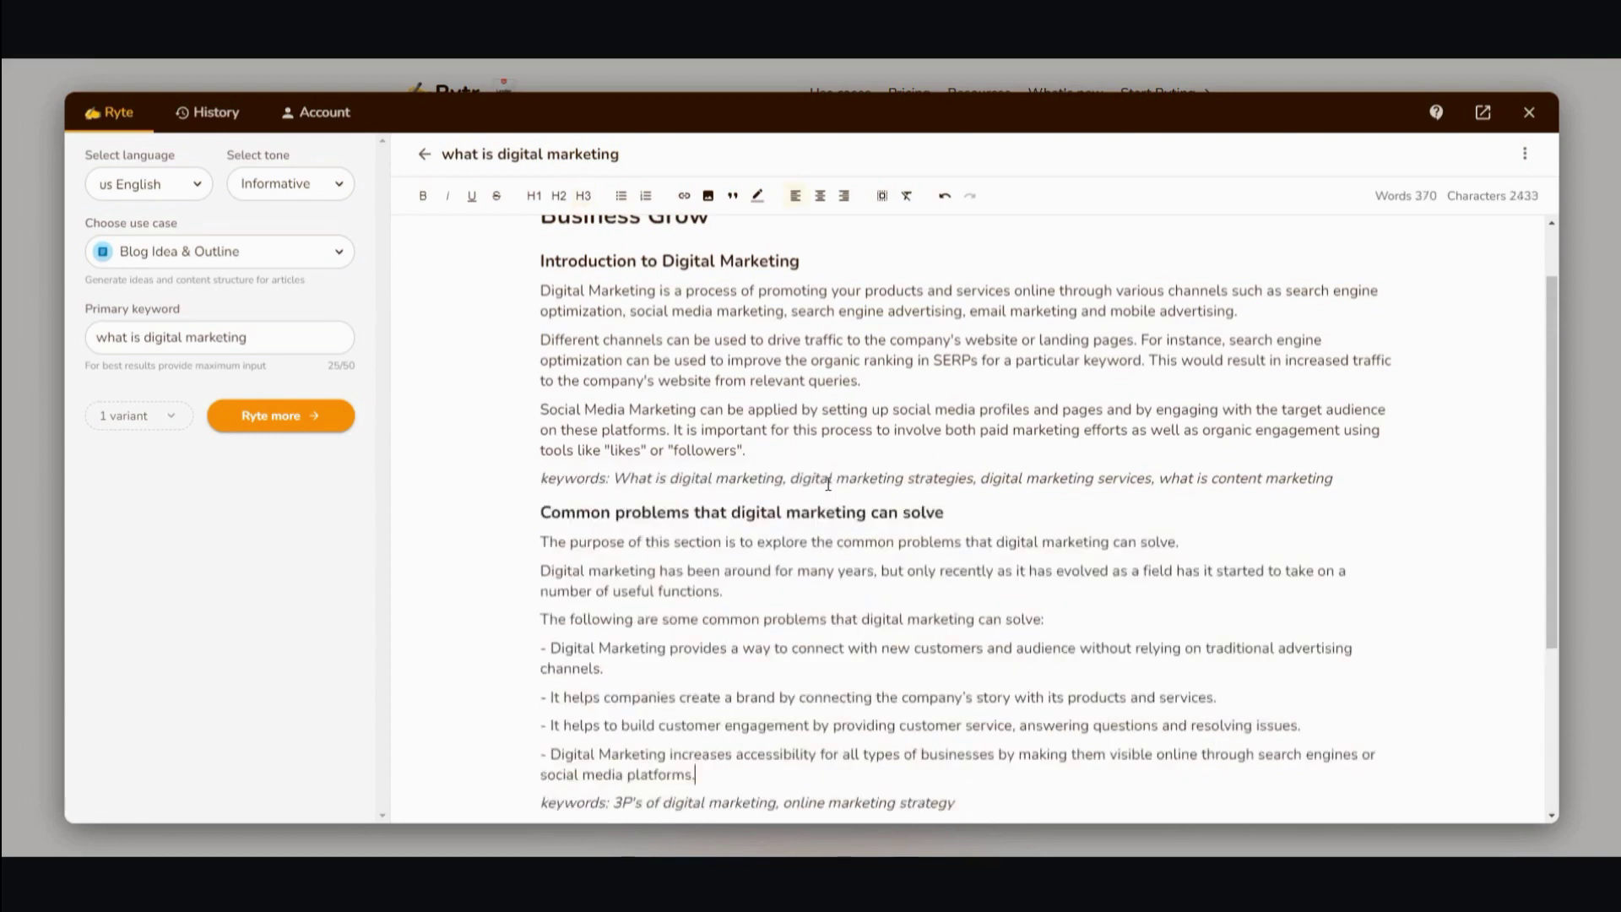
# Delete the keyword lines from the Introduction and Common problems sections.
pyautogui.tripleClick(807, 482)
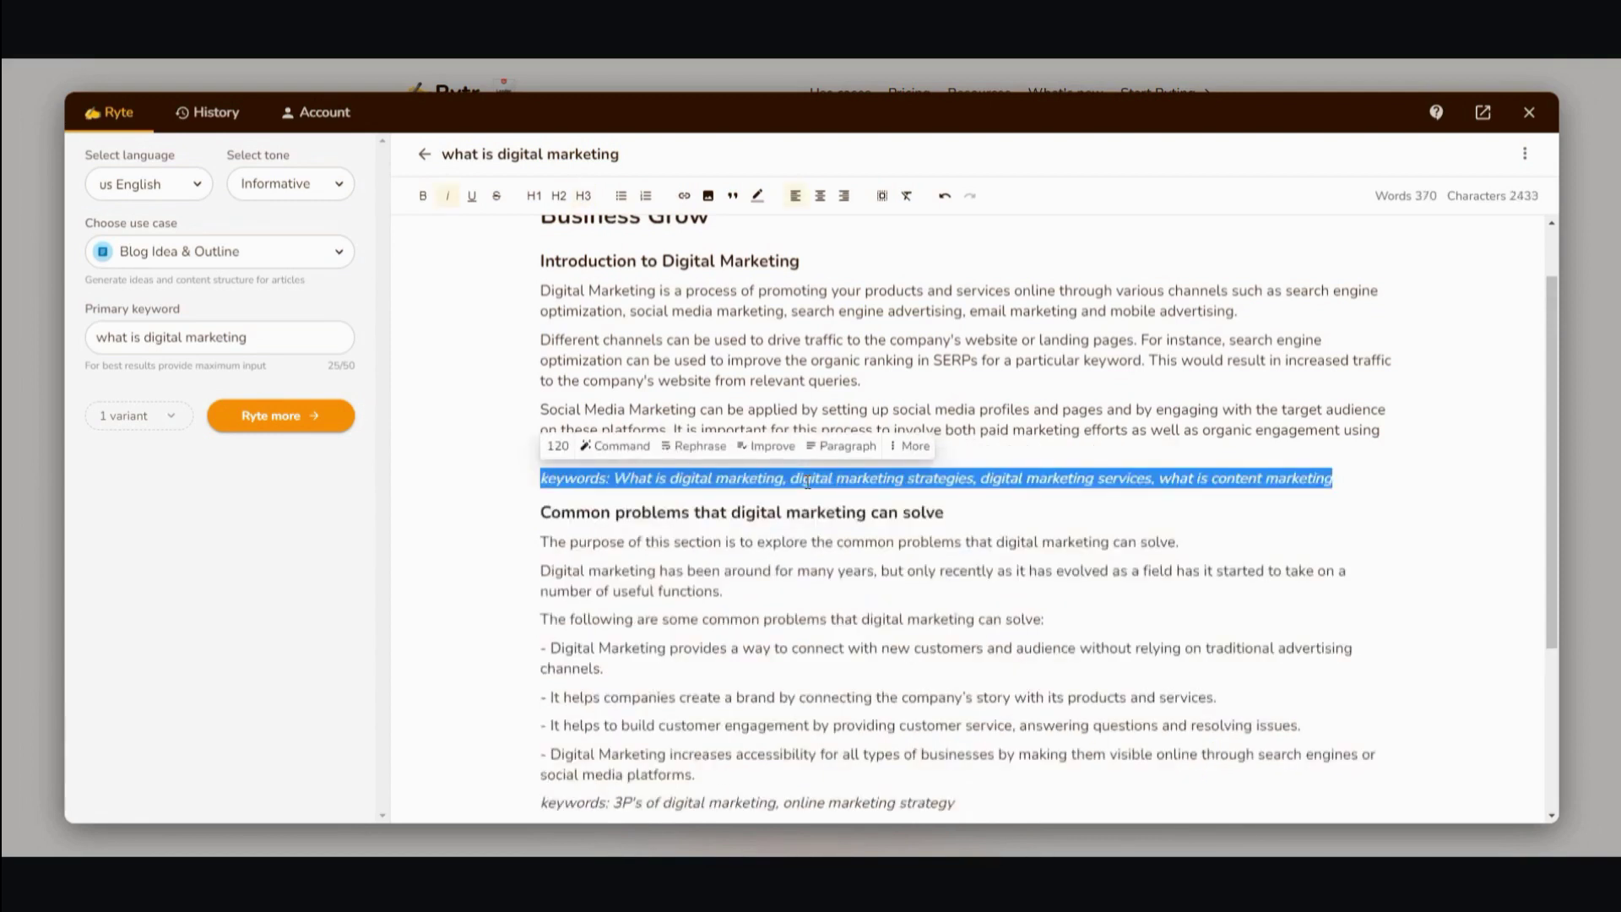
pyautogui.press('BackSpace')
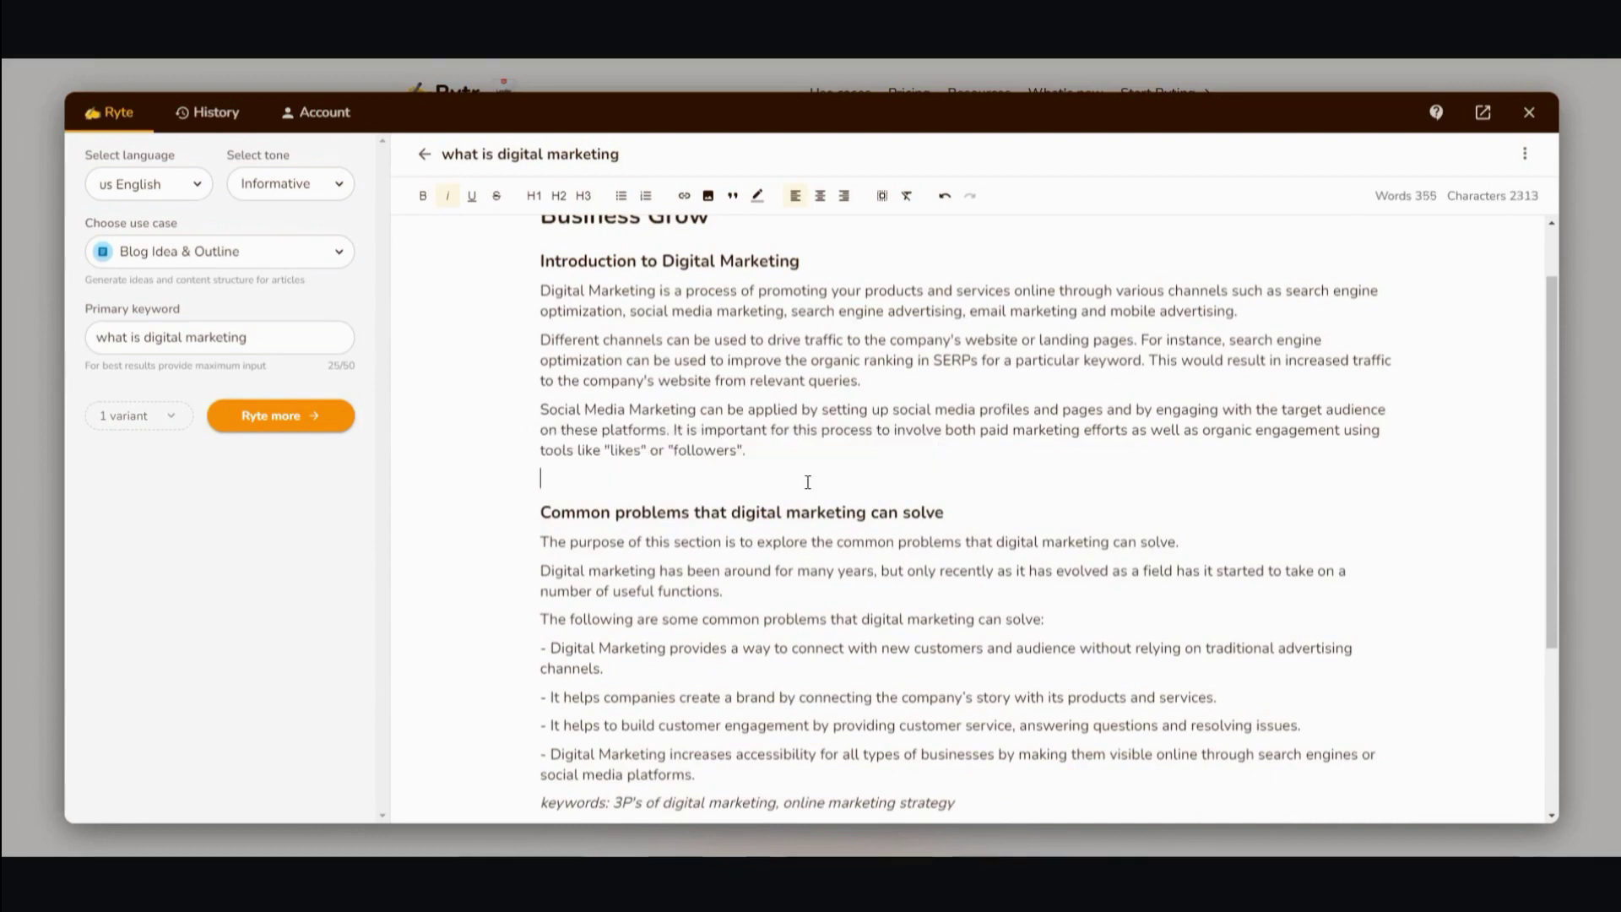
pyautogui.press('BackSpace')
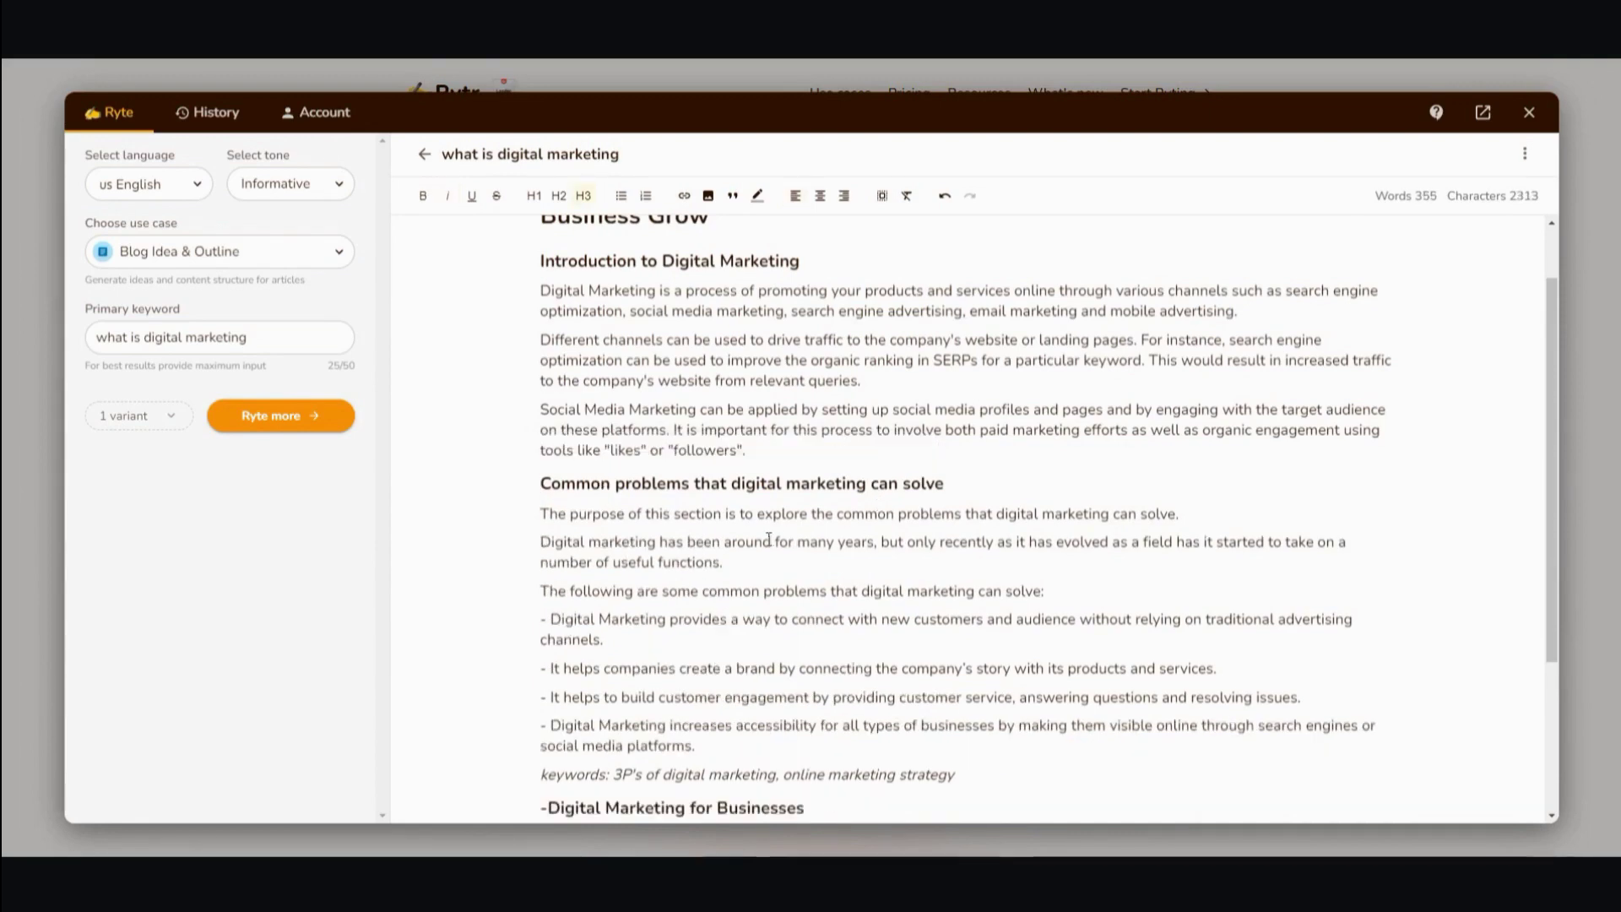
pyautogui.scroll(-3, 785, 541)
pyautogui.tripleClick(805, 541)
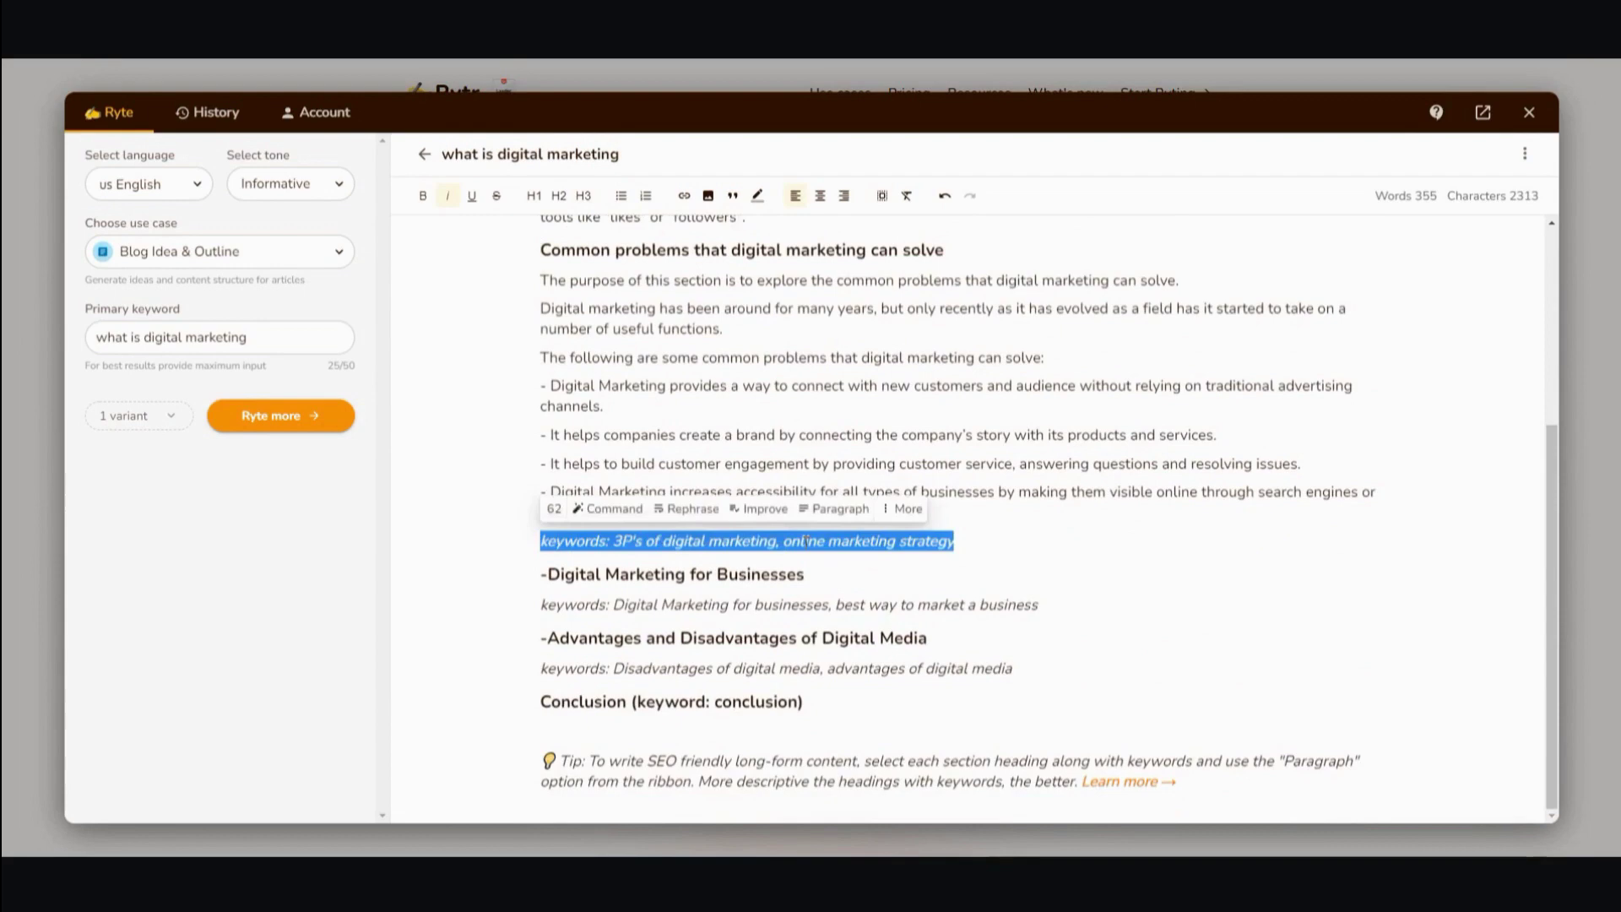
pyautogui.press('BackSpace')
pyautogui.scroll(2, 808, 558)
pyautogui.scroll(2, 807, 560)
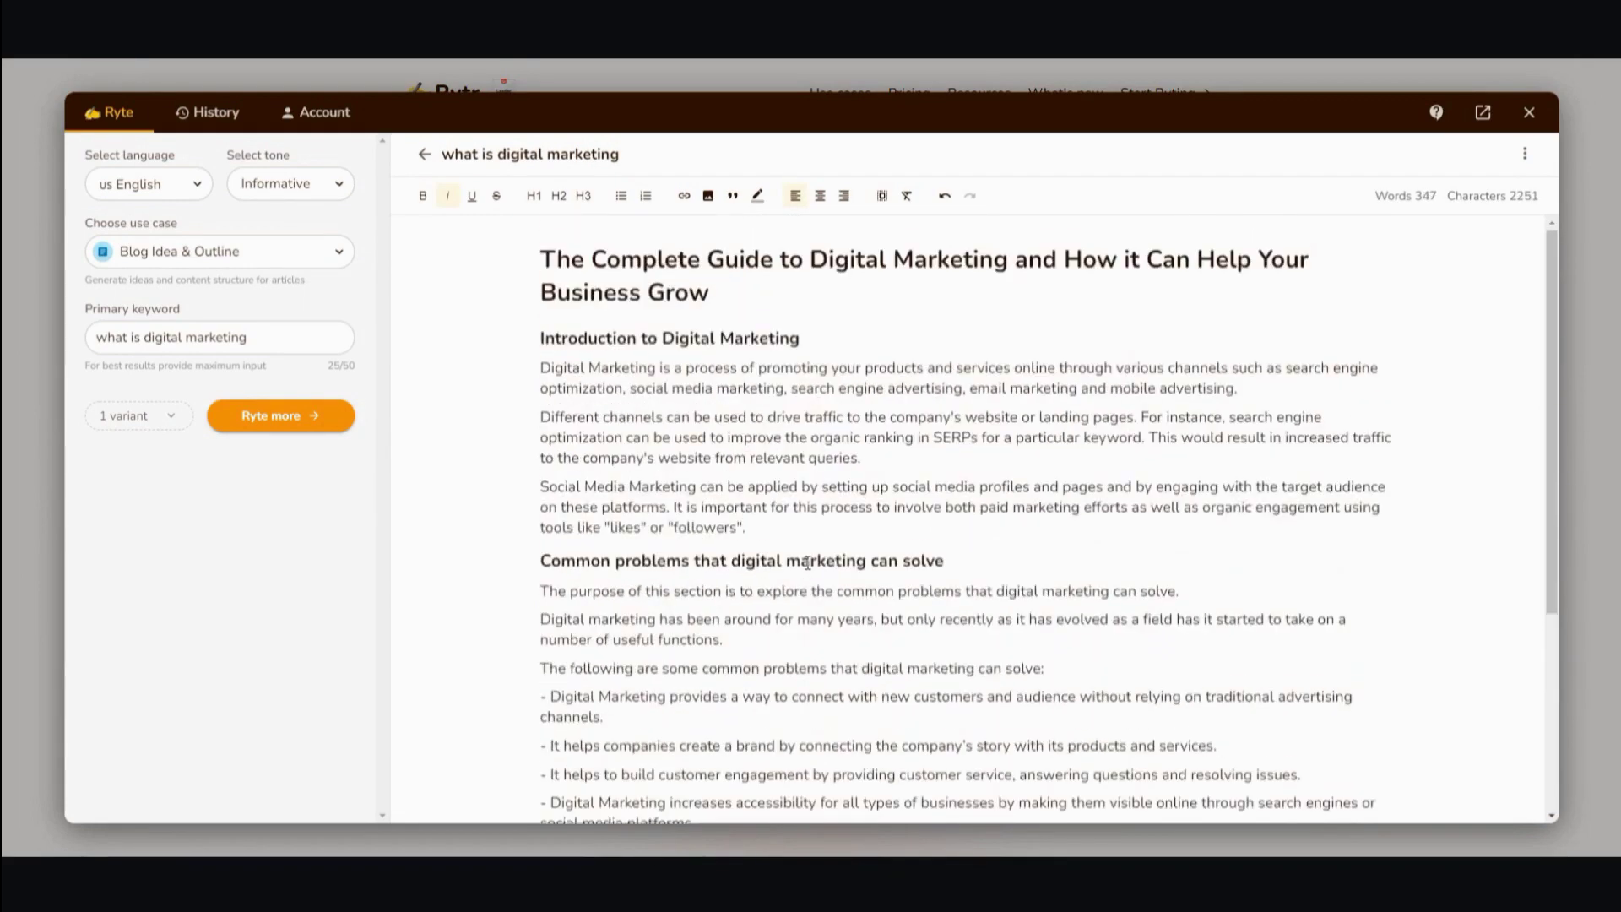
pyautogui.scroll(-4, 808, 559)
# Delete the unused outline headings through Conclusion and select the finished article text.
pyautogui.click(549, 574)
pyautogui.moveTo(555, 568); pyautogui.dragTo(823, 699)
pyautogui.press('BackSpace')
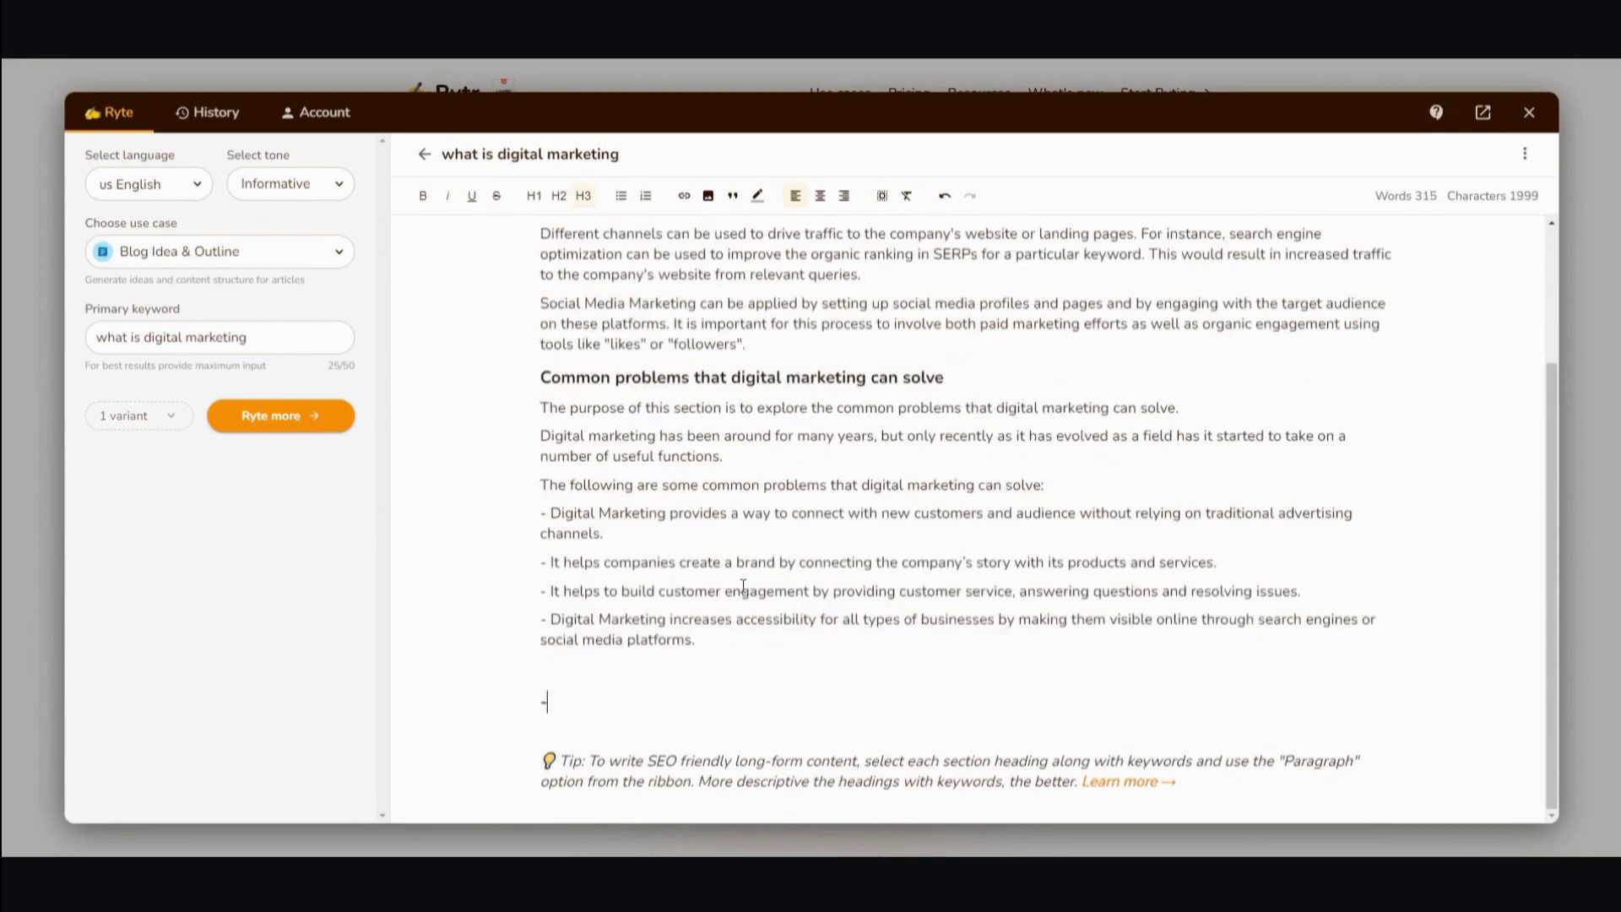
pyautogui.moveTo(550, 702); pyautogui.dragTo(539, 701)
pyautogui.press('BackSpace')
pyautogui.moveTo(715, 643); pyautogui.dragTo(547, 257)
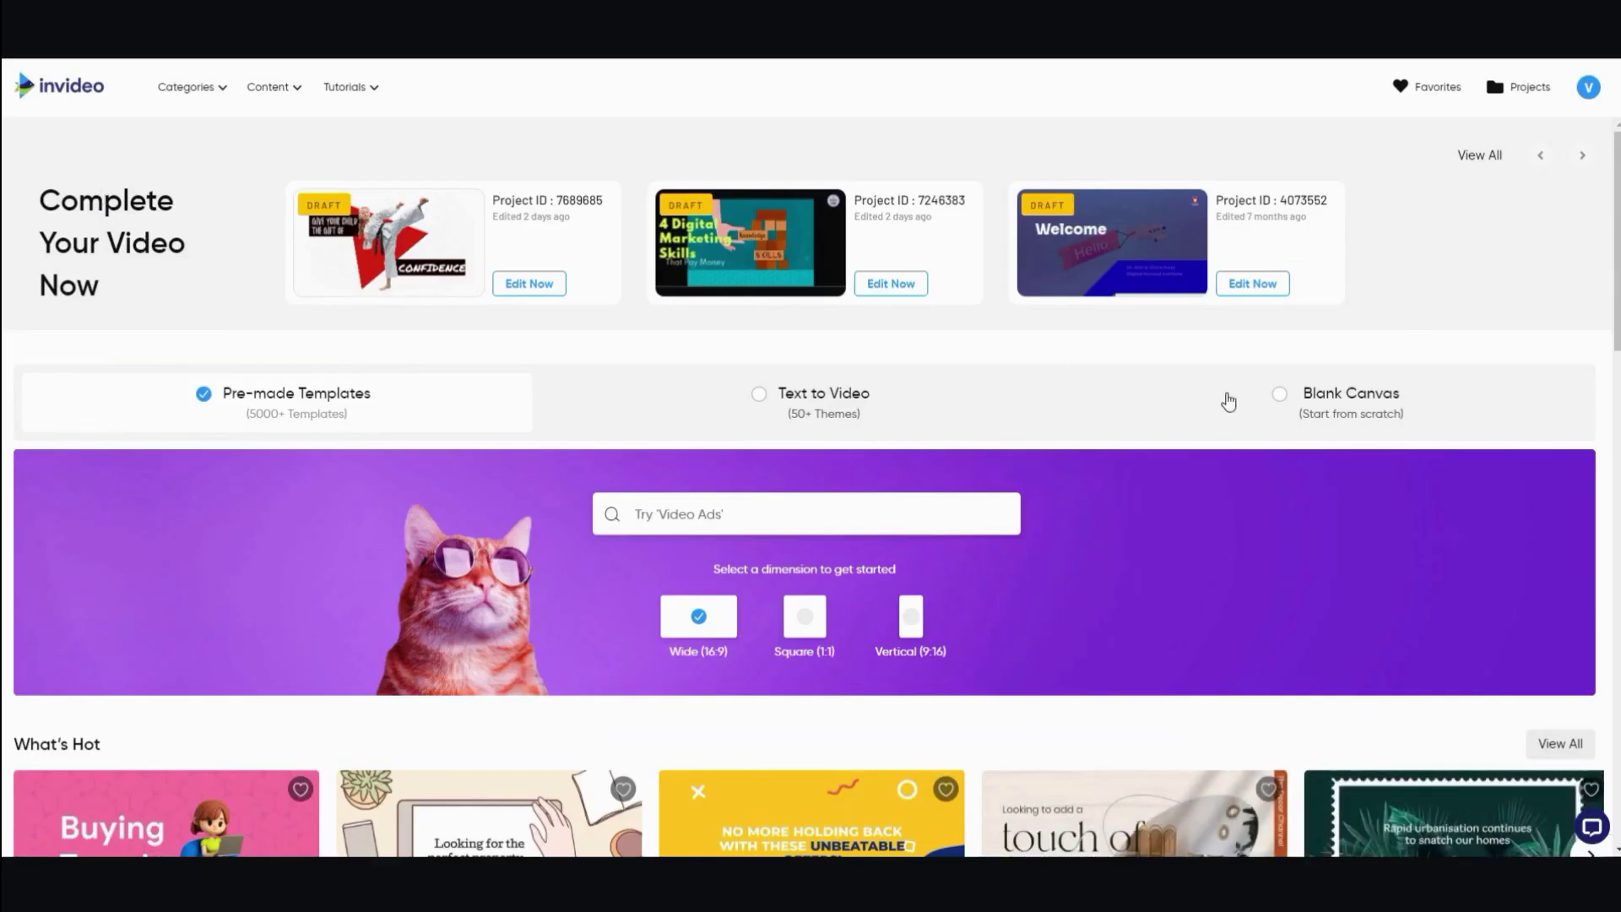
# Browse the InVideo home page and its Tutorials menu toward the Text to Video option.
pyautogui.scroll(-2, 1097, 405)
pyautogui.scroll(2, 1059, 431)
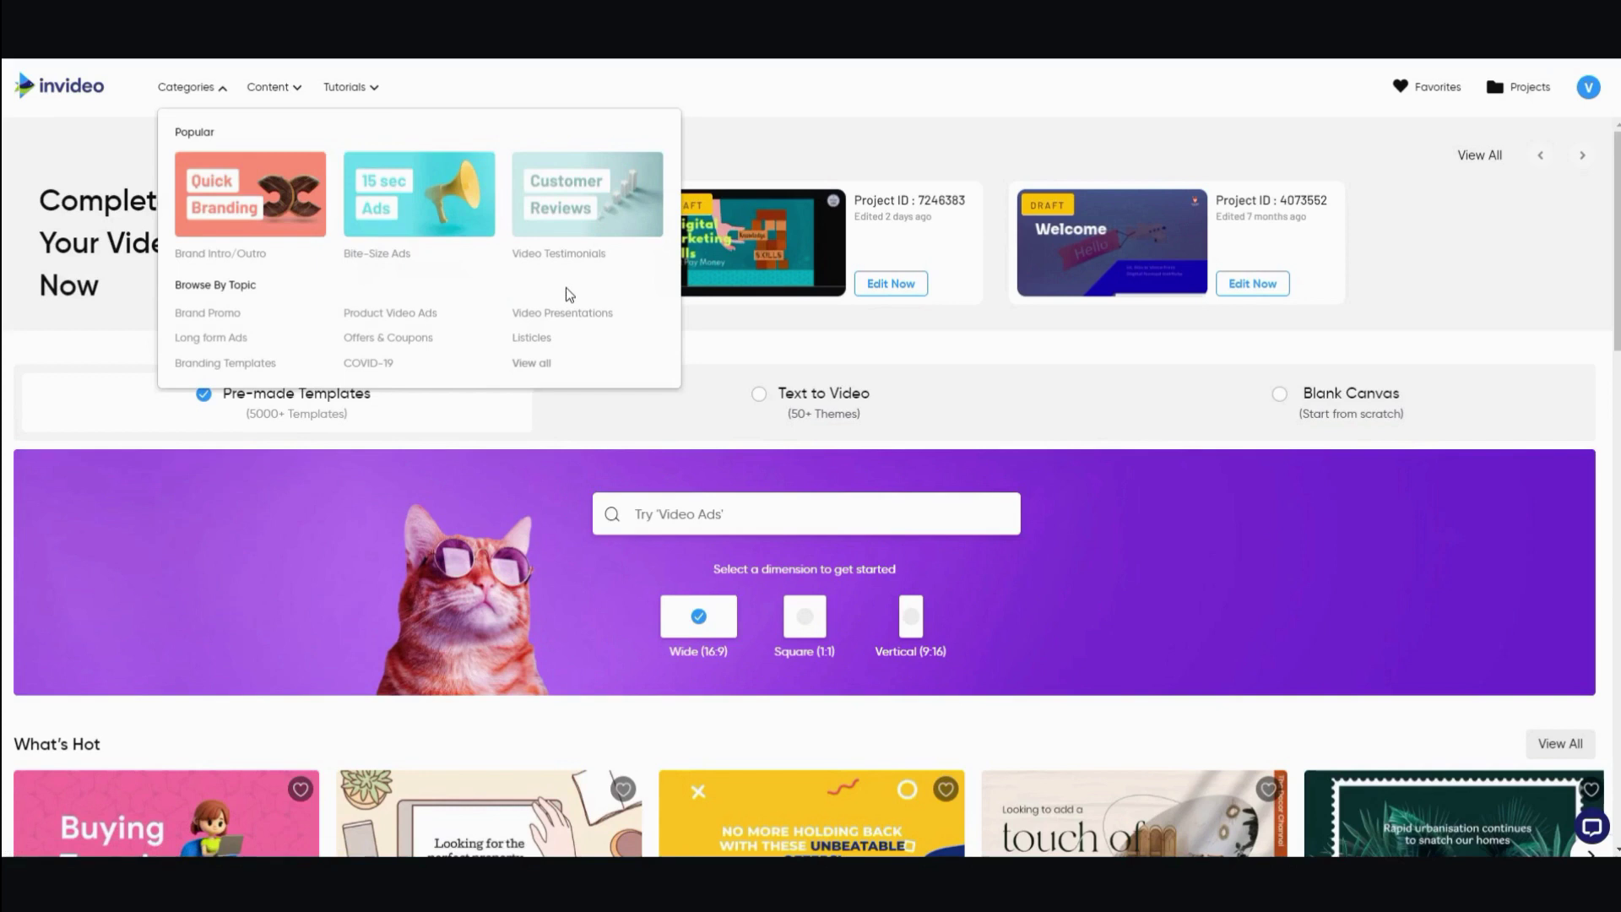
pyautogui.click(361, 87)
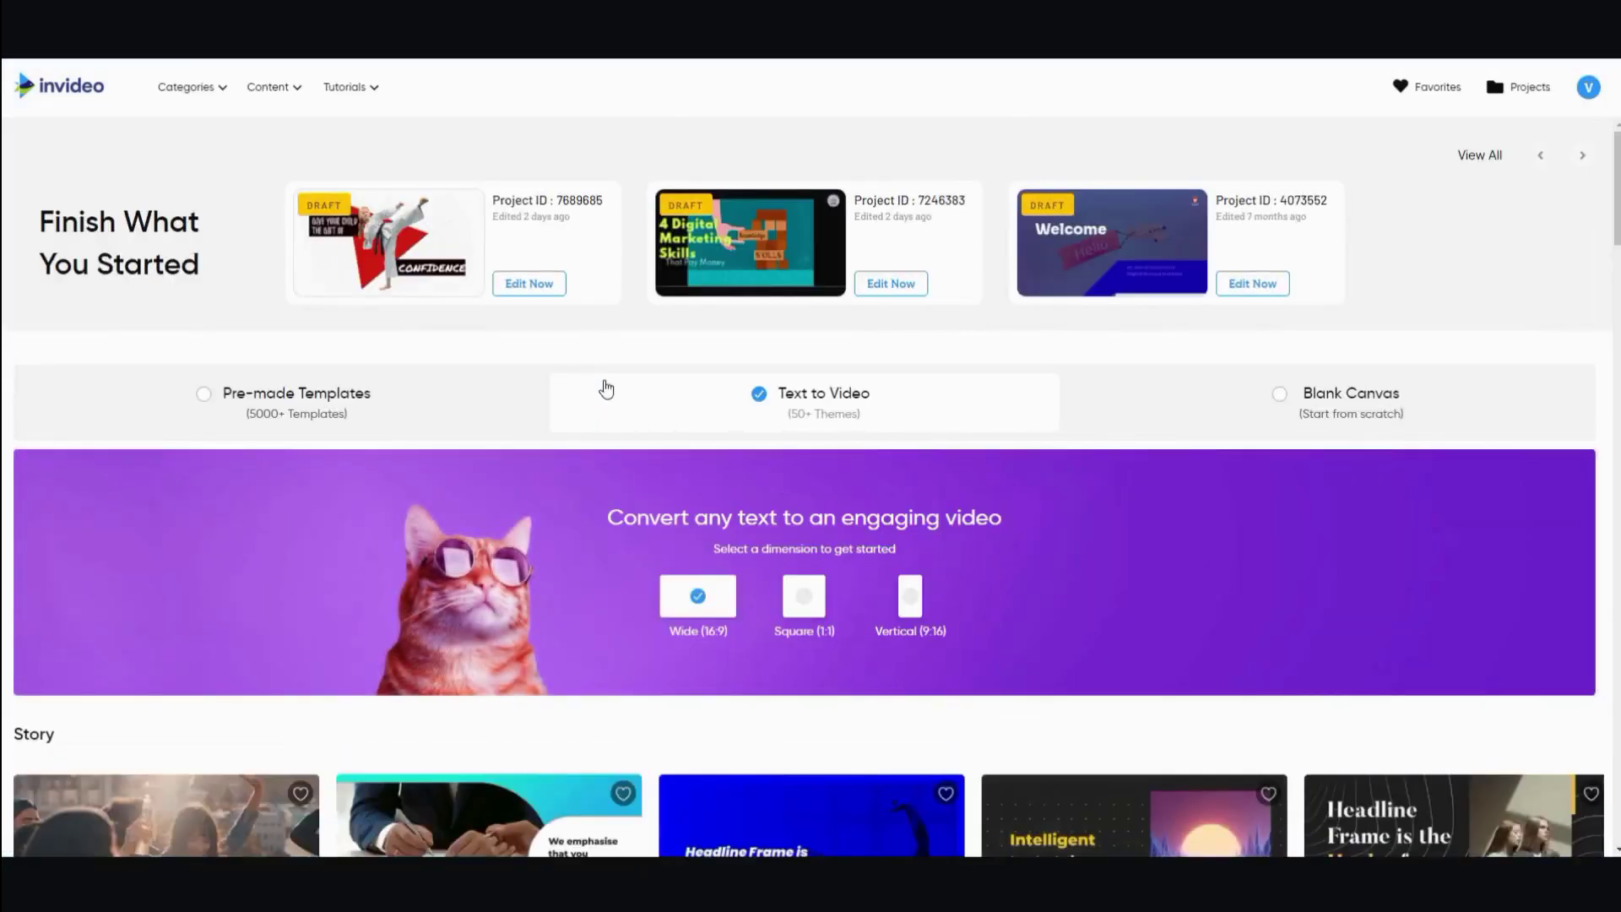
# Pick the Corporate Story template in Wide (16:9) and start a new video from it.
pyautogui.scroll(-1, 840, 424)
pyautogui.scroll(-5, 838, 418)
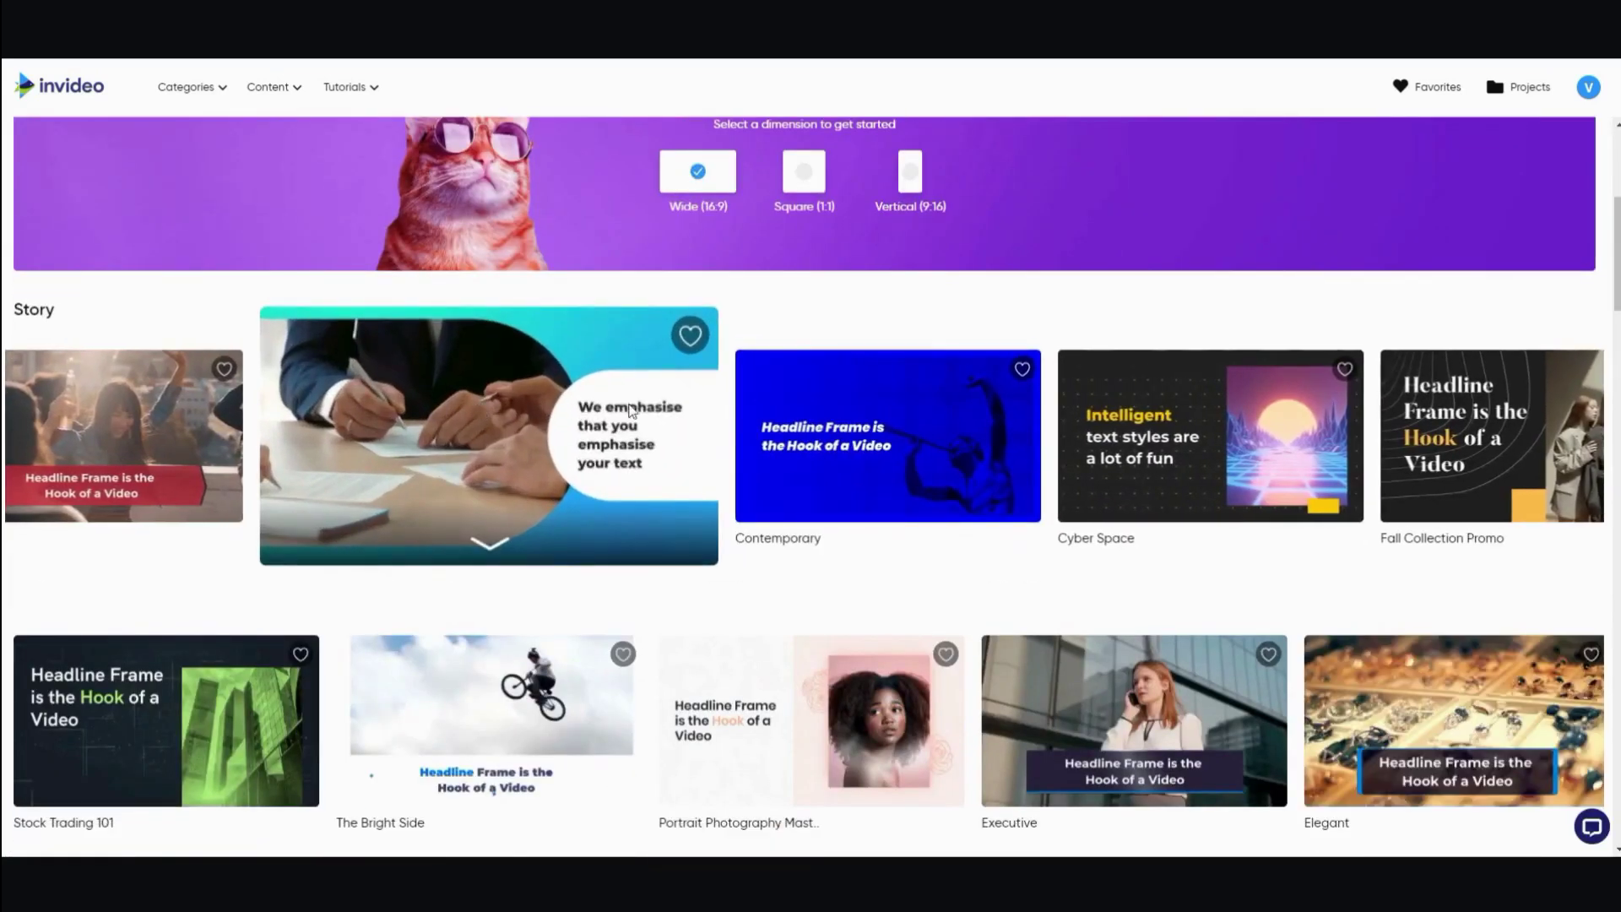
pyautogui.scroll(-3, 844, 438)
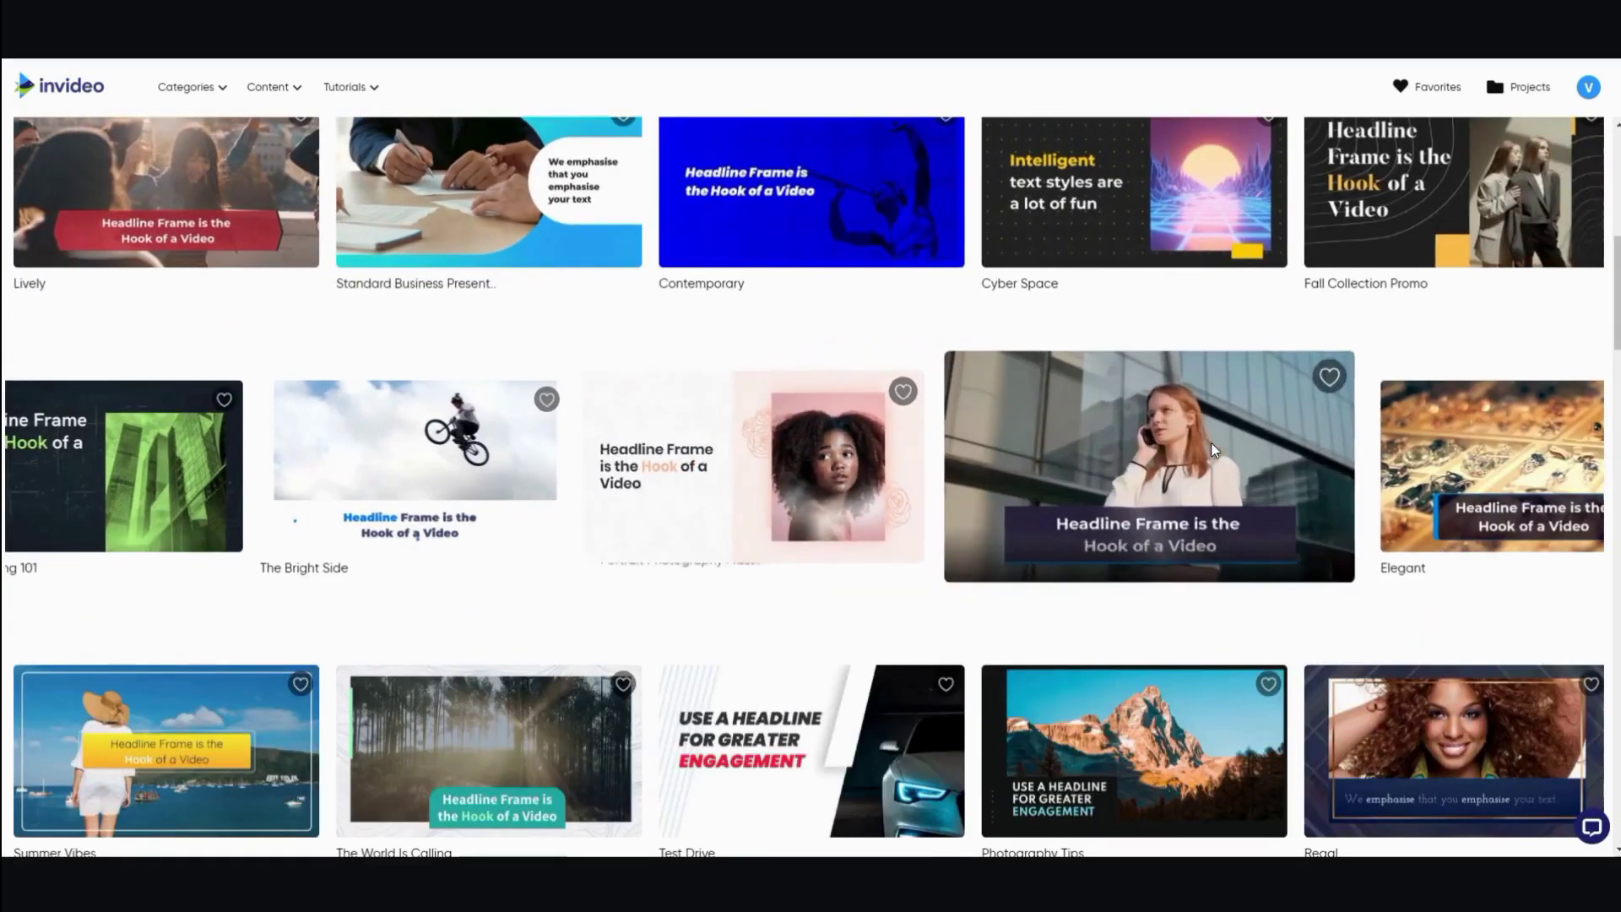
pyautogui.scroll(-3, 1199, 446)
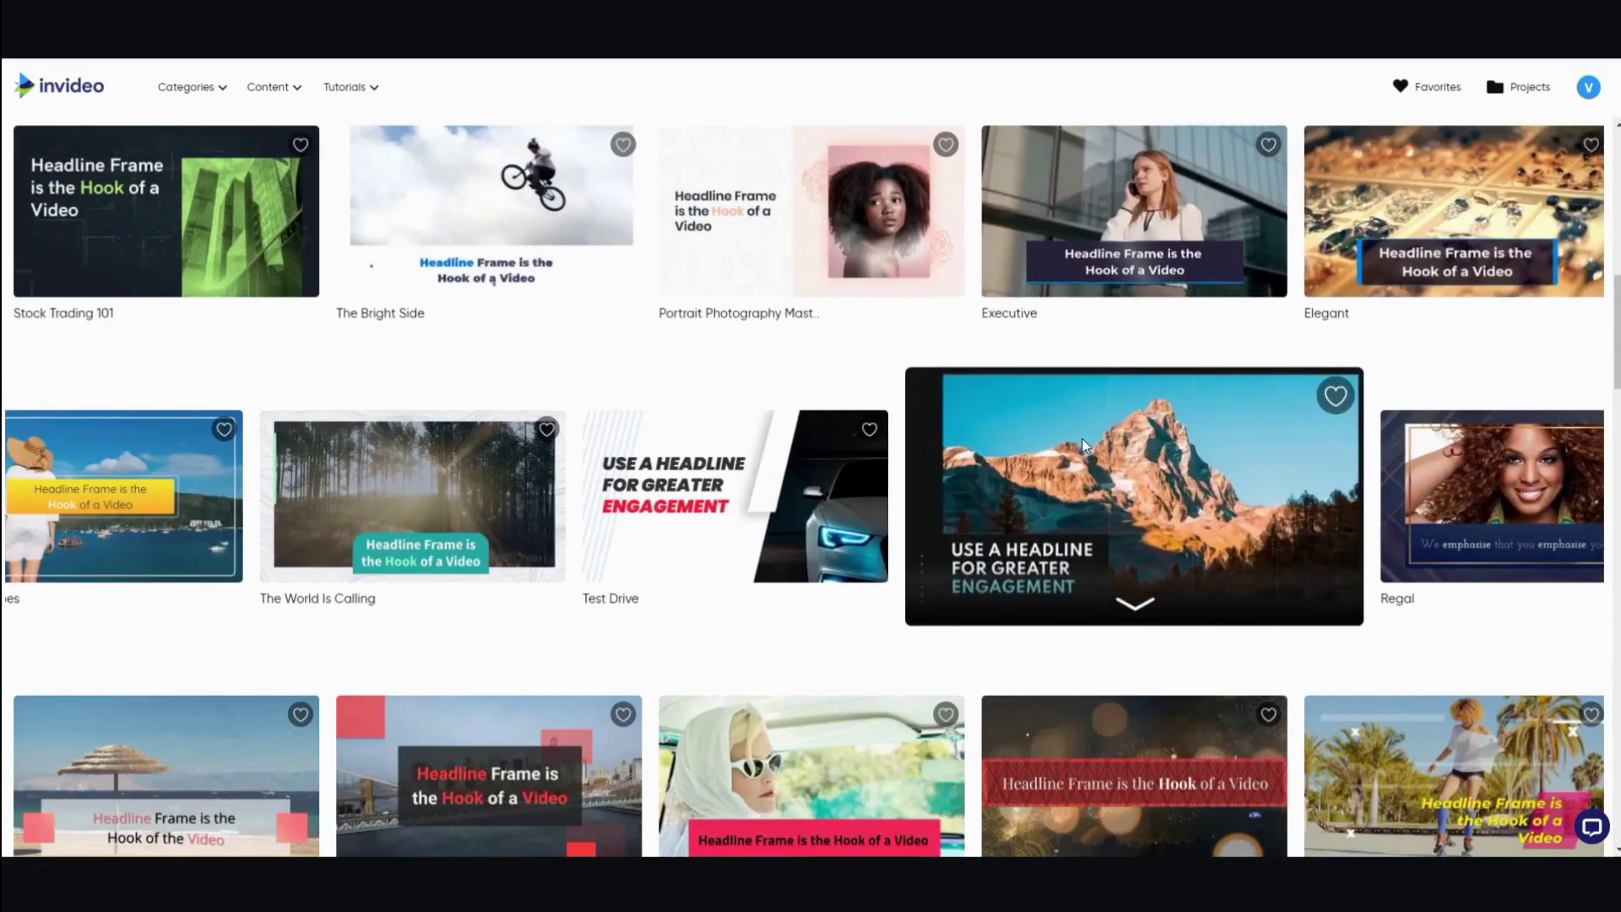
pyautogui.scroll(-3, 1071, 431)
pyautogui.scroll(4, 1063, 436)
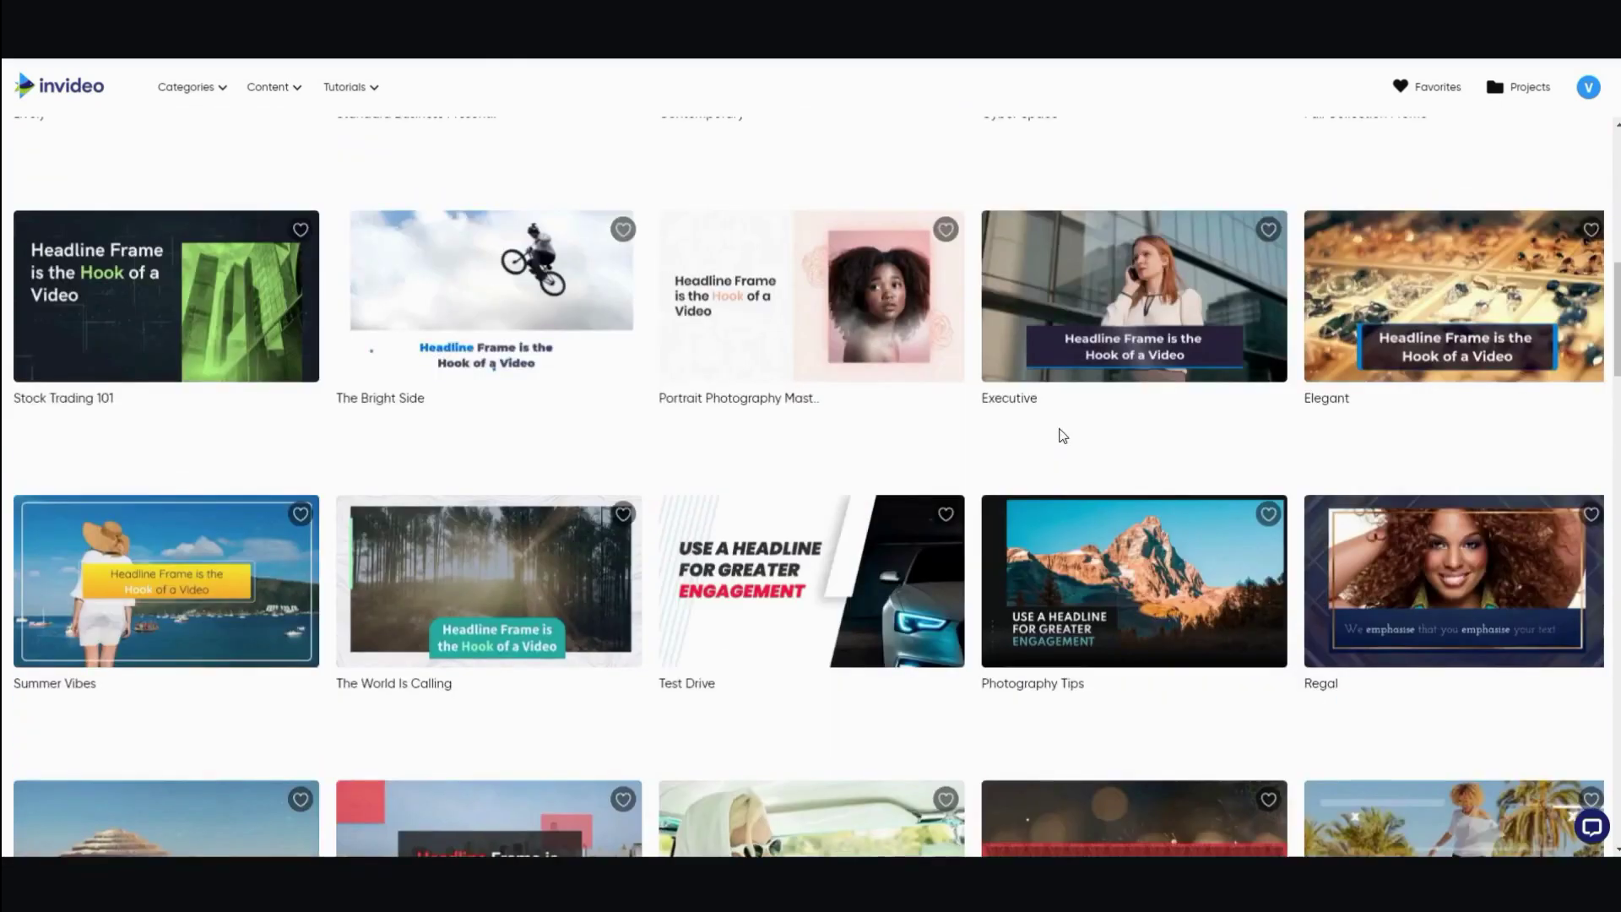
pyautogui.scroll(4, 1063, 436)
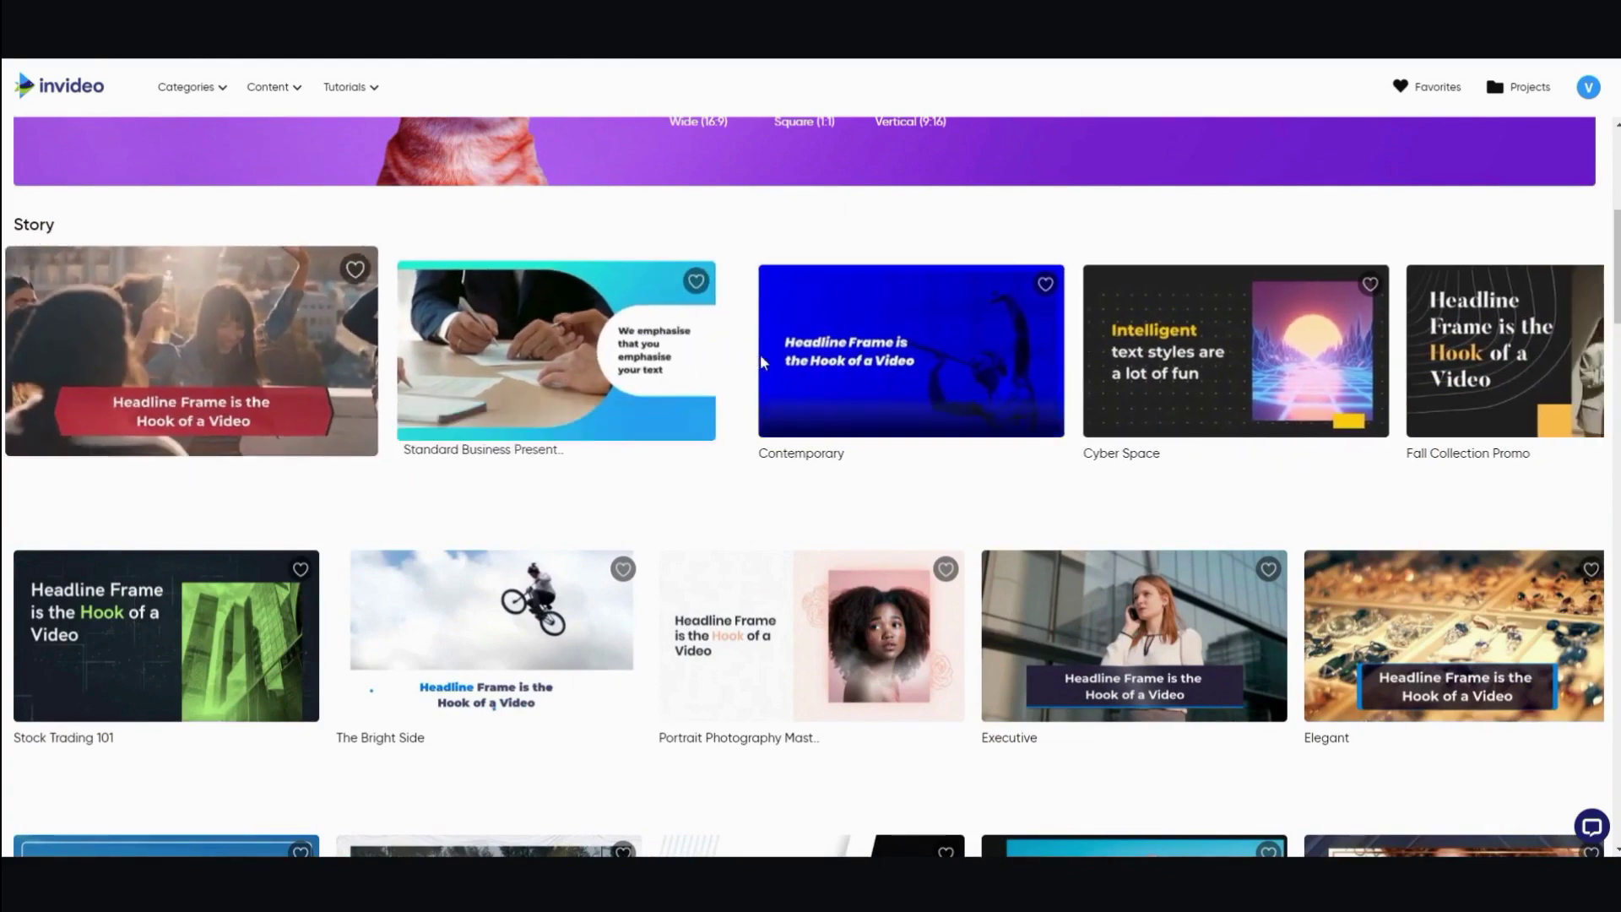
pyautogui.scroll(-10, 762, 361)
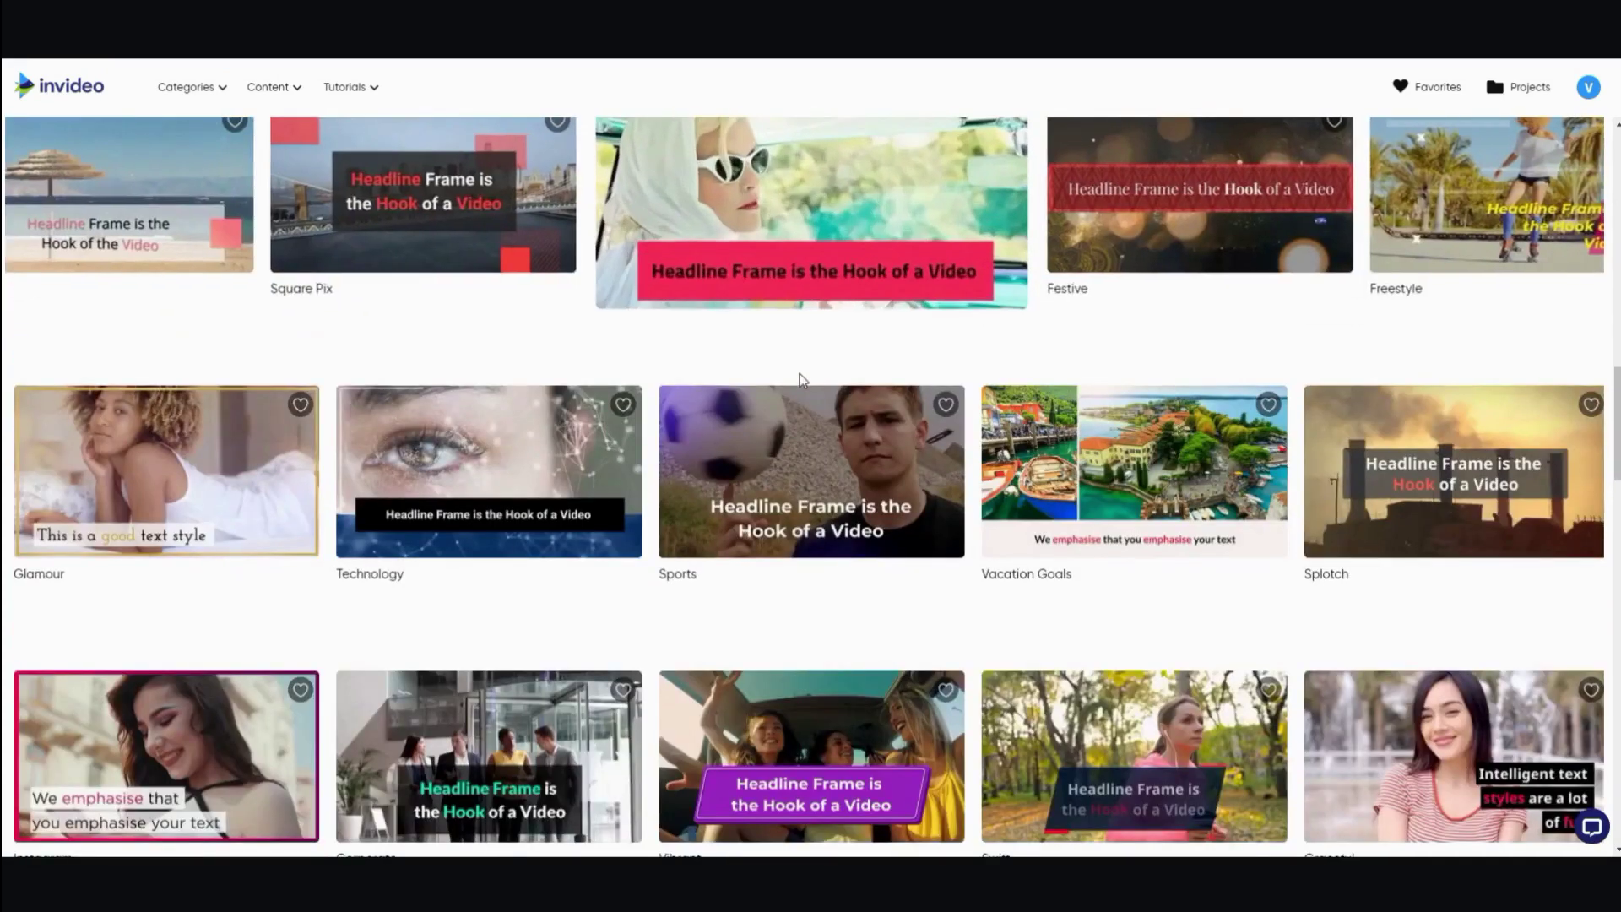
pyautogui.moveTo(789, 476)
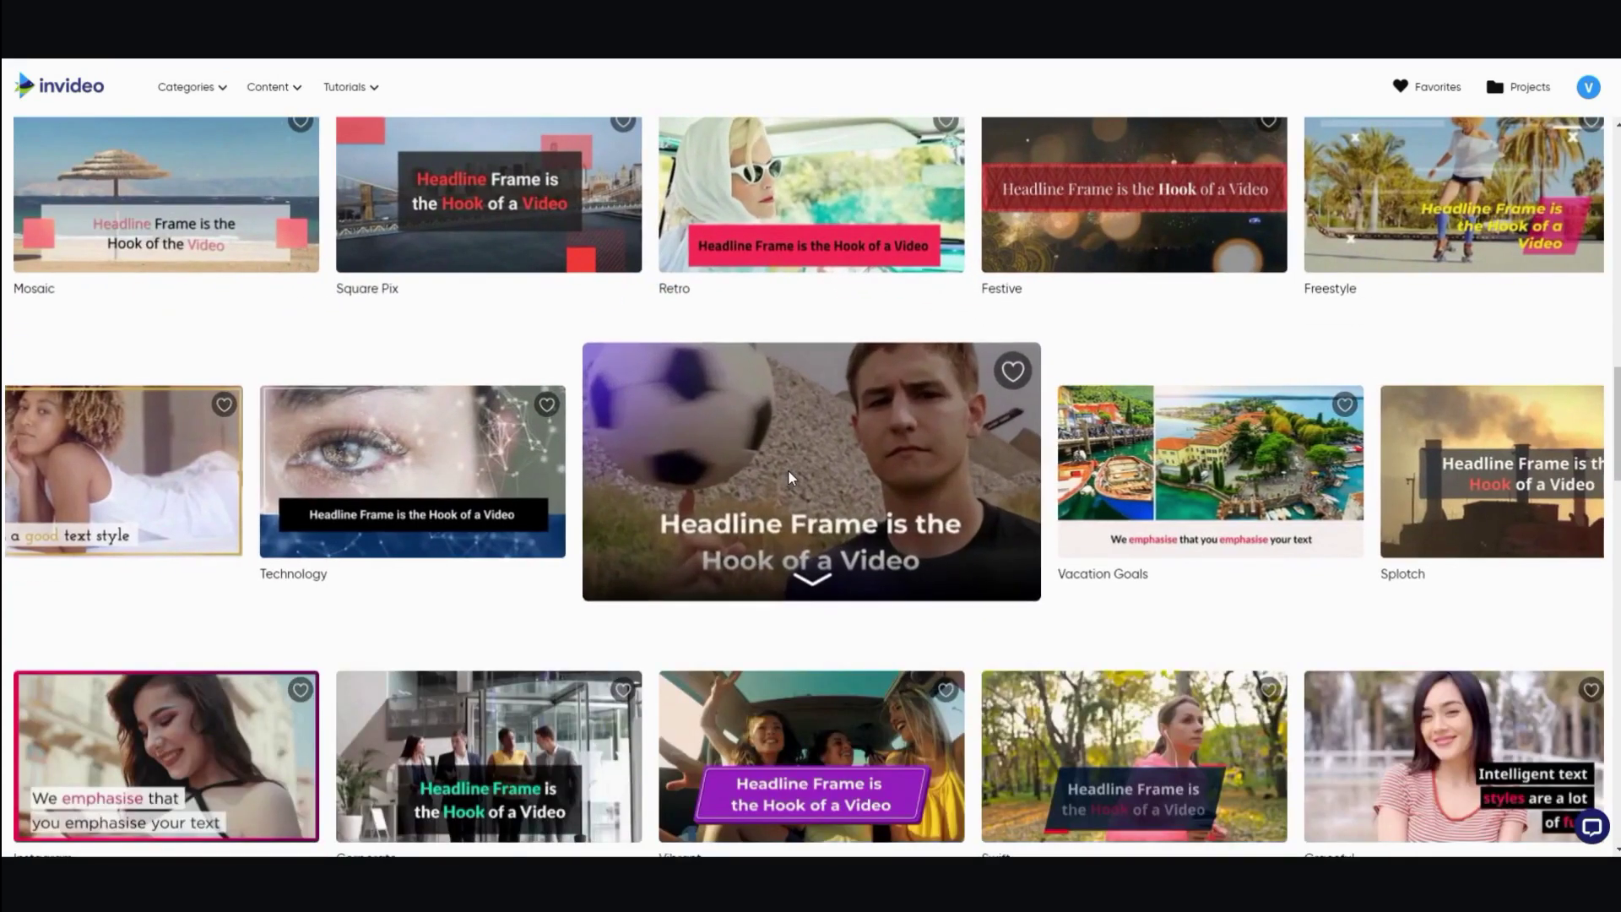
pyautogui.scroll(-3, 788, 469)
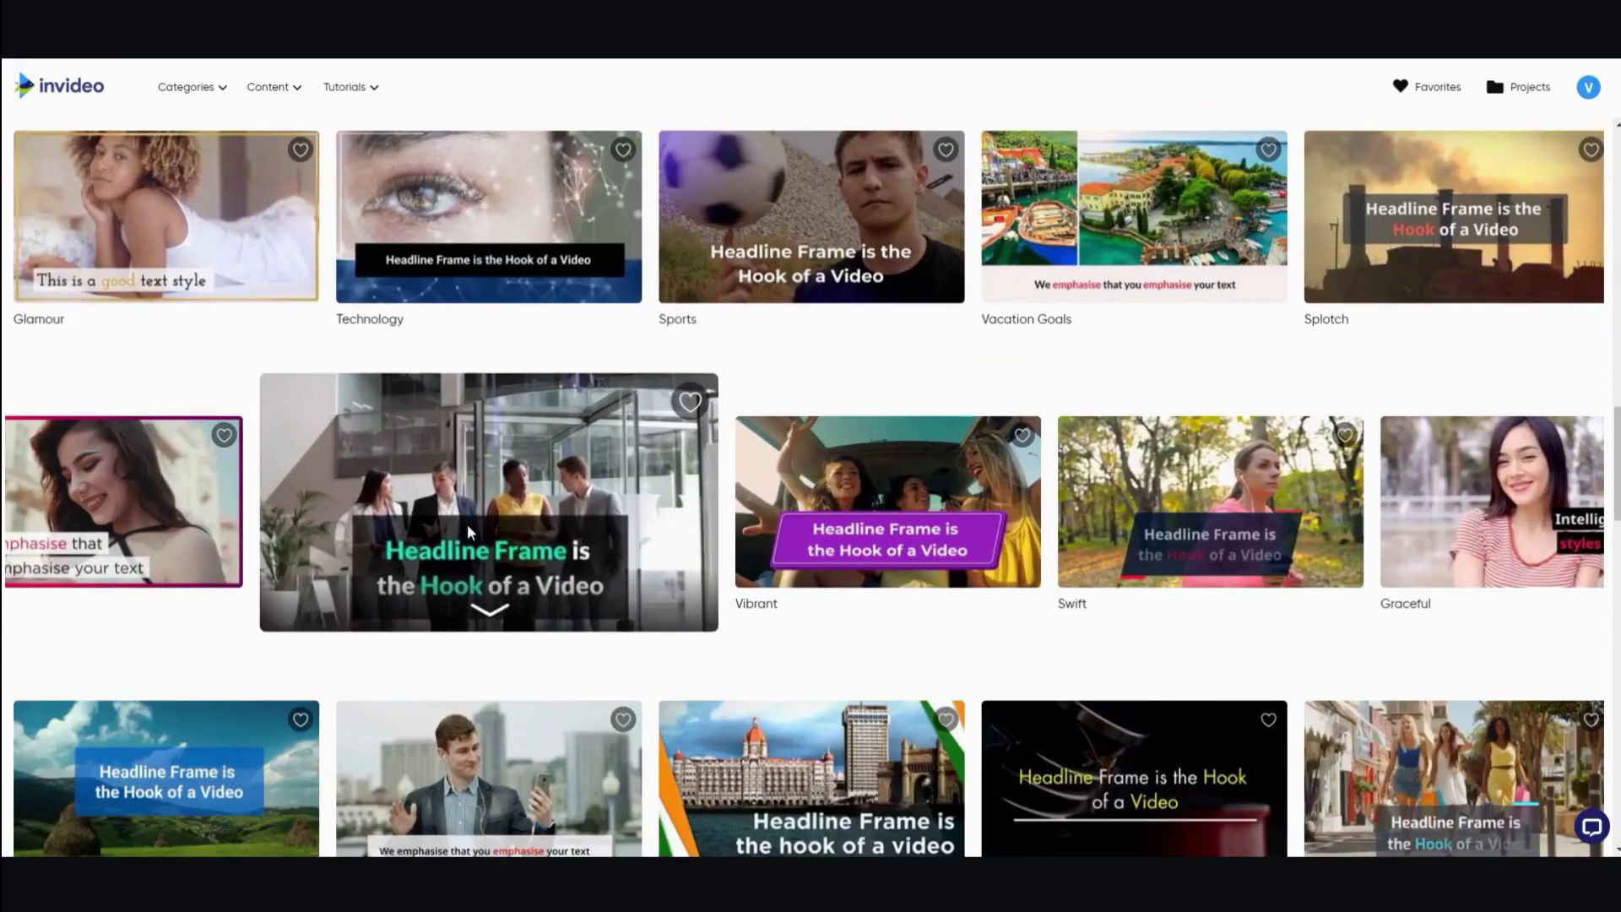
pyautogui.click(468, 525)
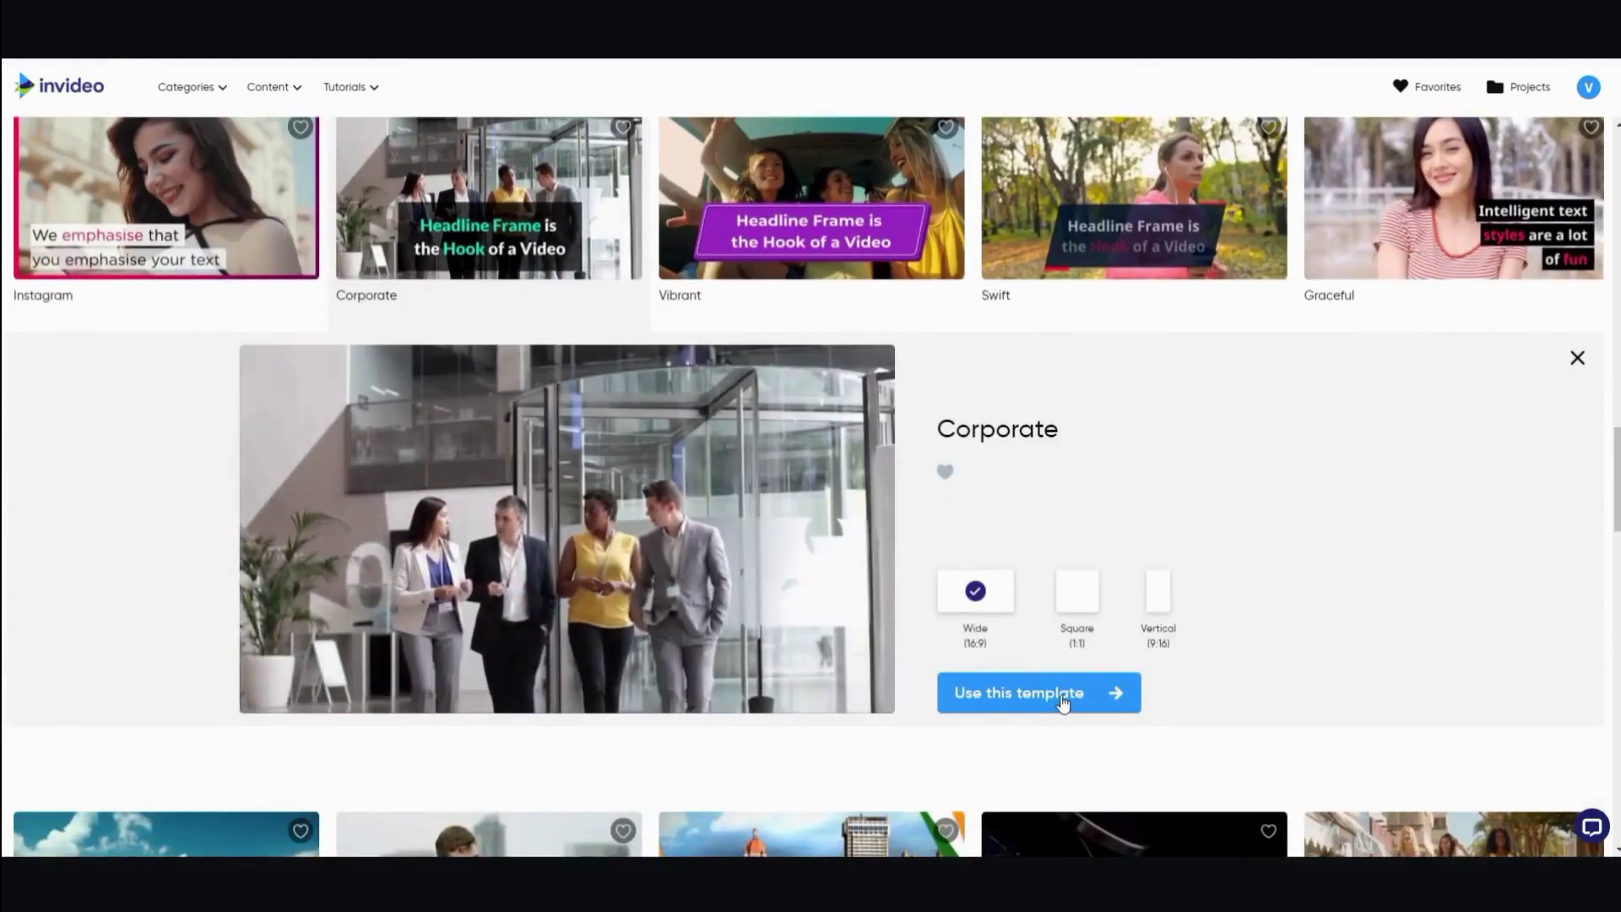
pyautogui.click(1061, 701)
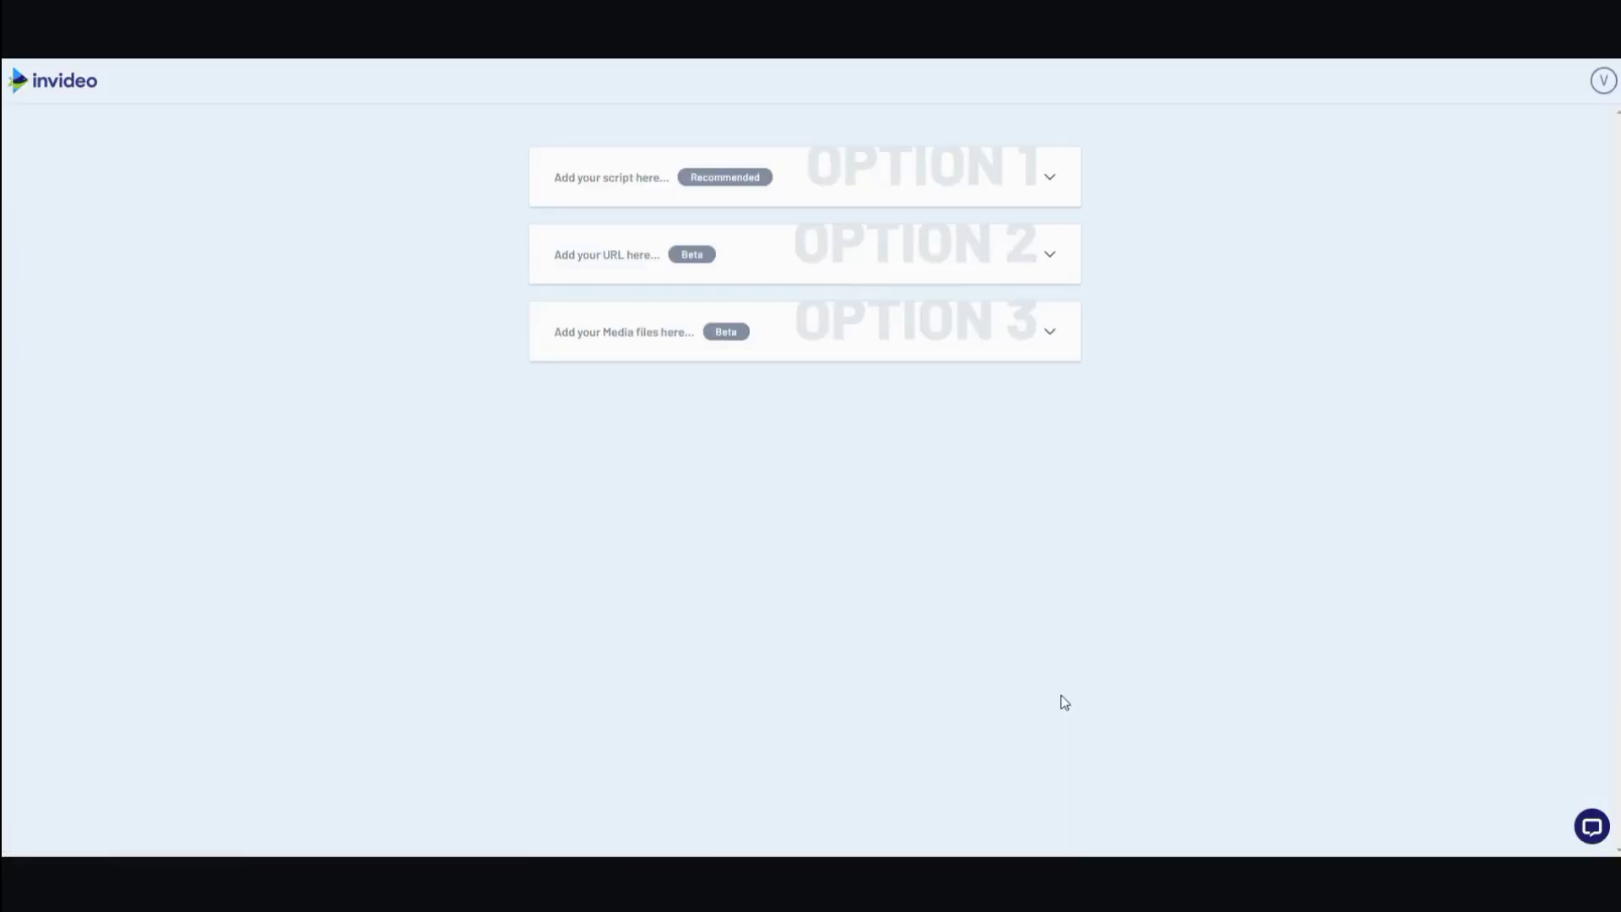
# Paste the digital marketing article as the story and move its title line into the headline.
pyautogui.click(599, 301)
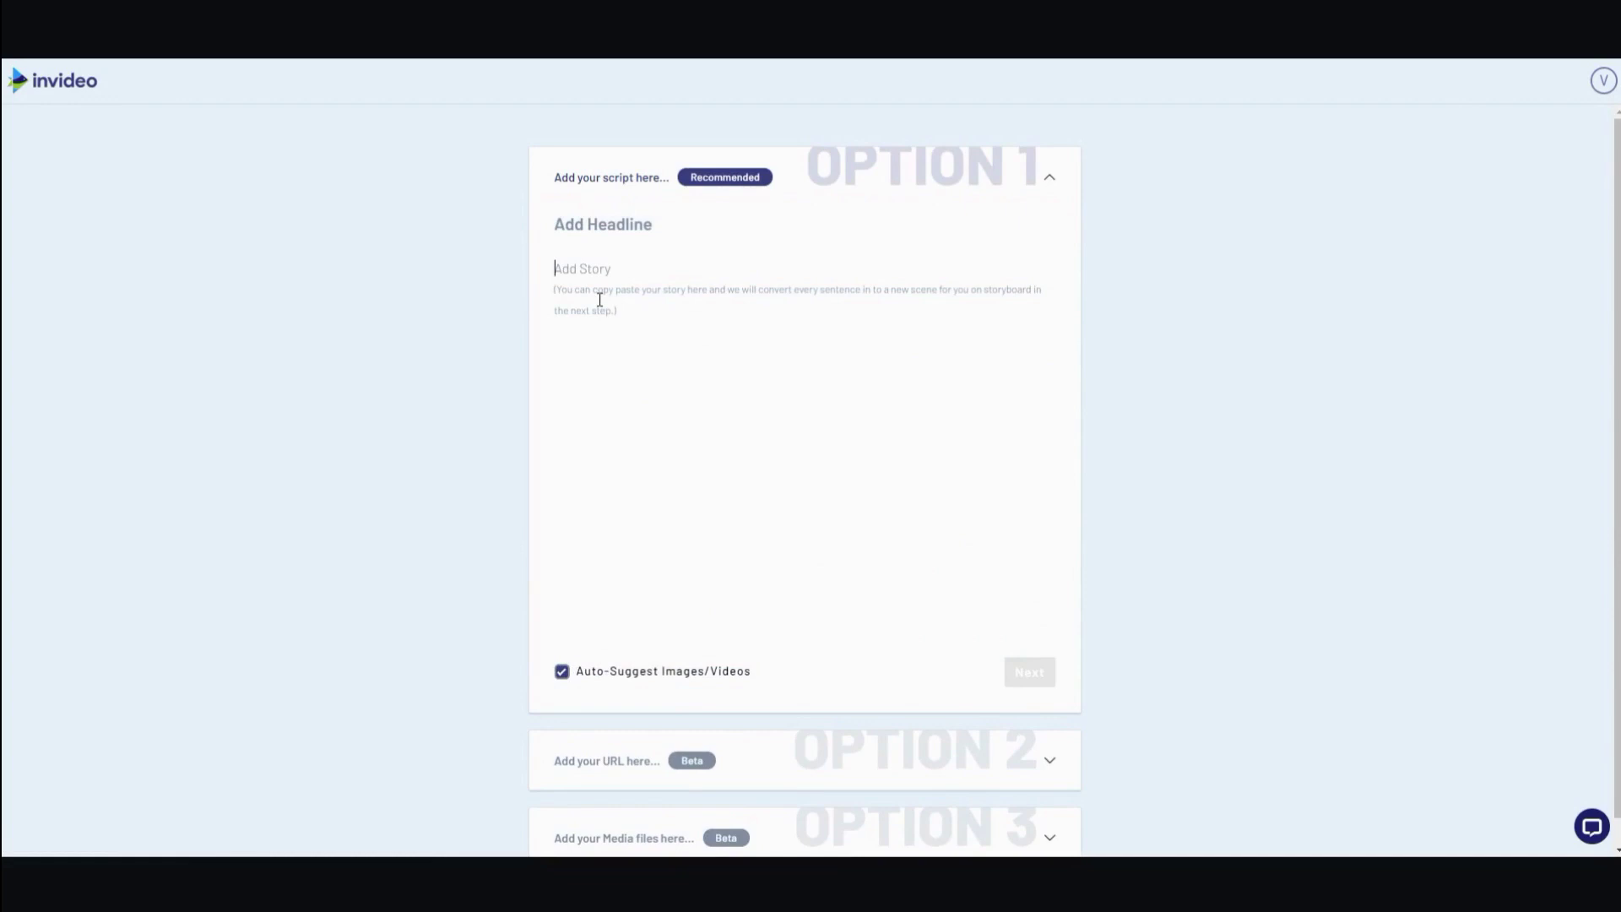
pyautogui.hotkey('ctrl', 'v')
pyautogui.scroll(10, 707, 355)
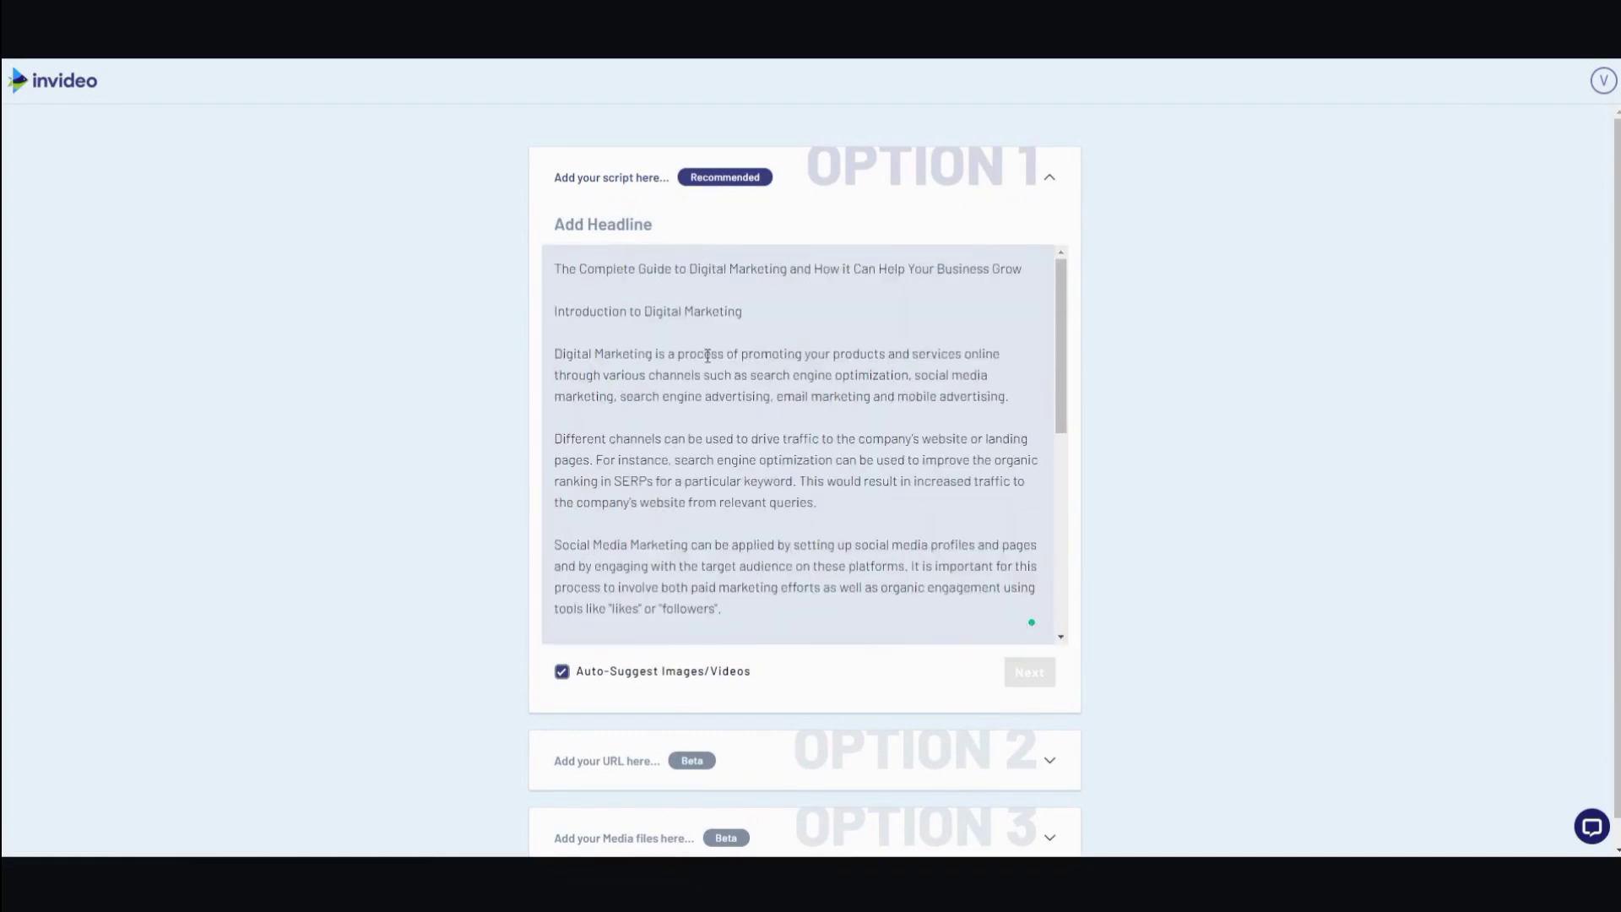
pyautogui.tripleClick(662, 271)
pyautogui.hotkey('ctrl', 'x')
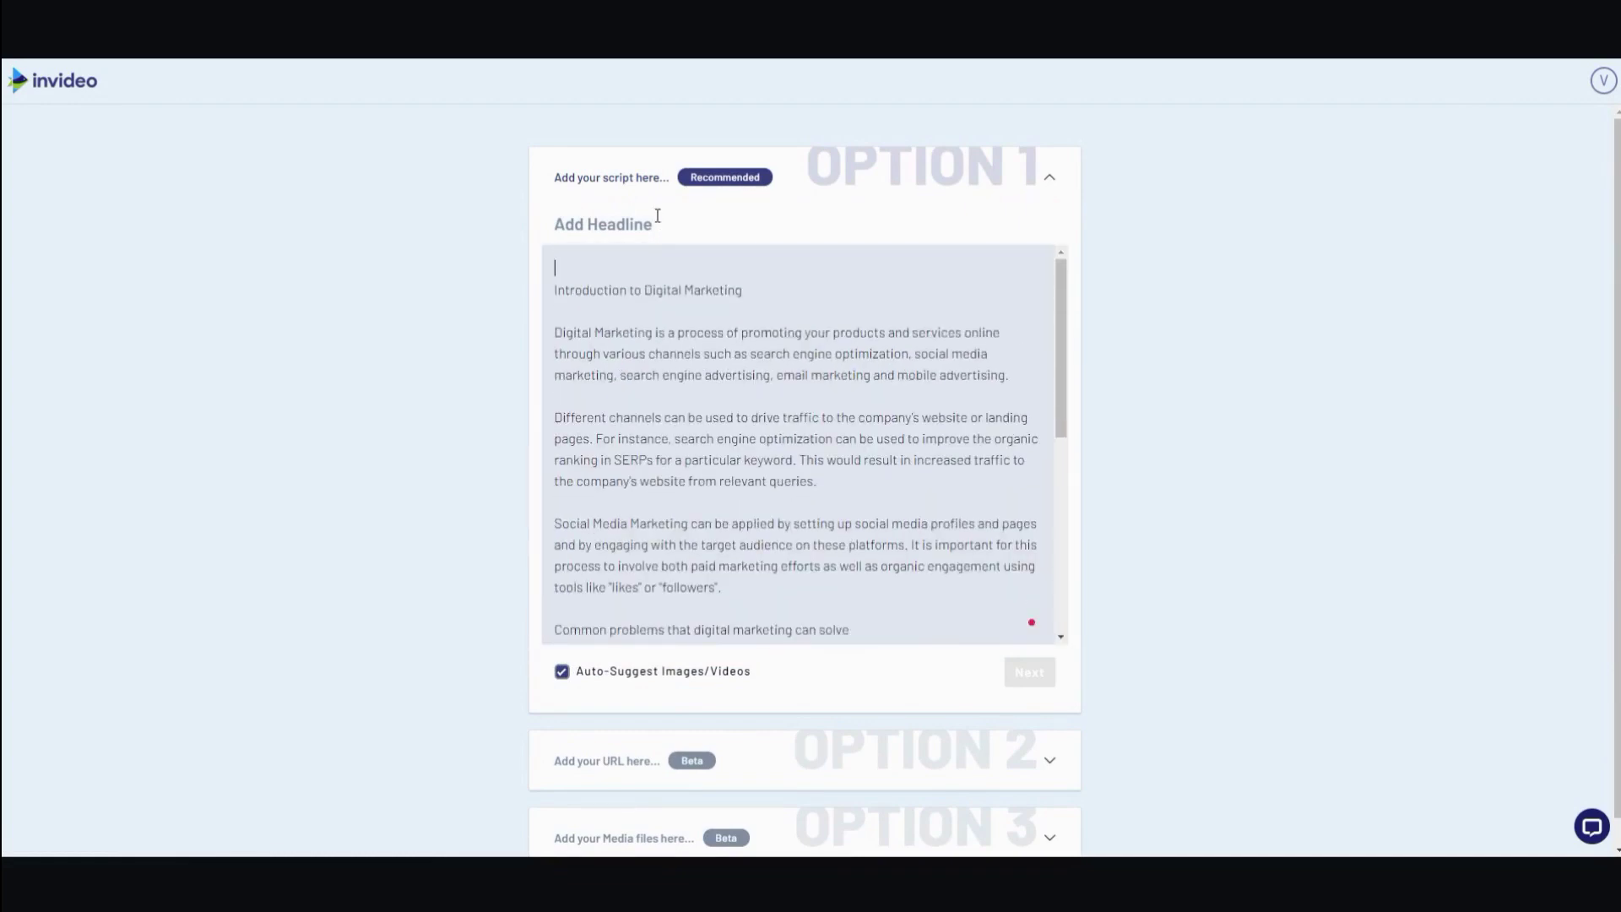
pyautogui.click(651, 224)
pyautogui.hotkey('ctrl', 'v')
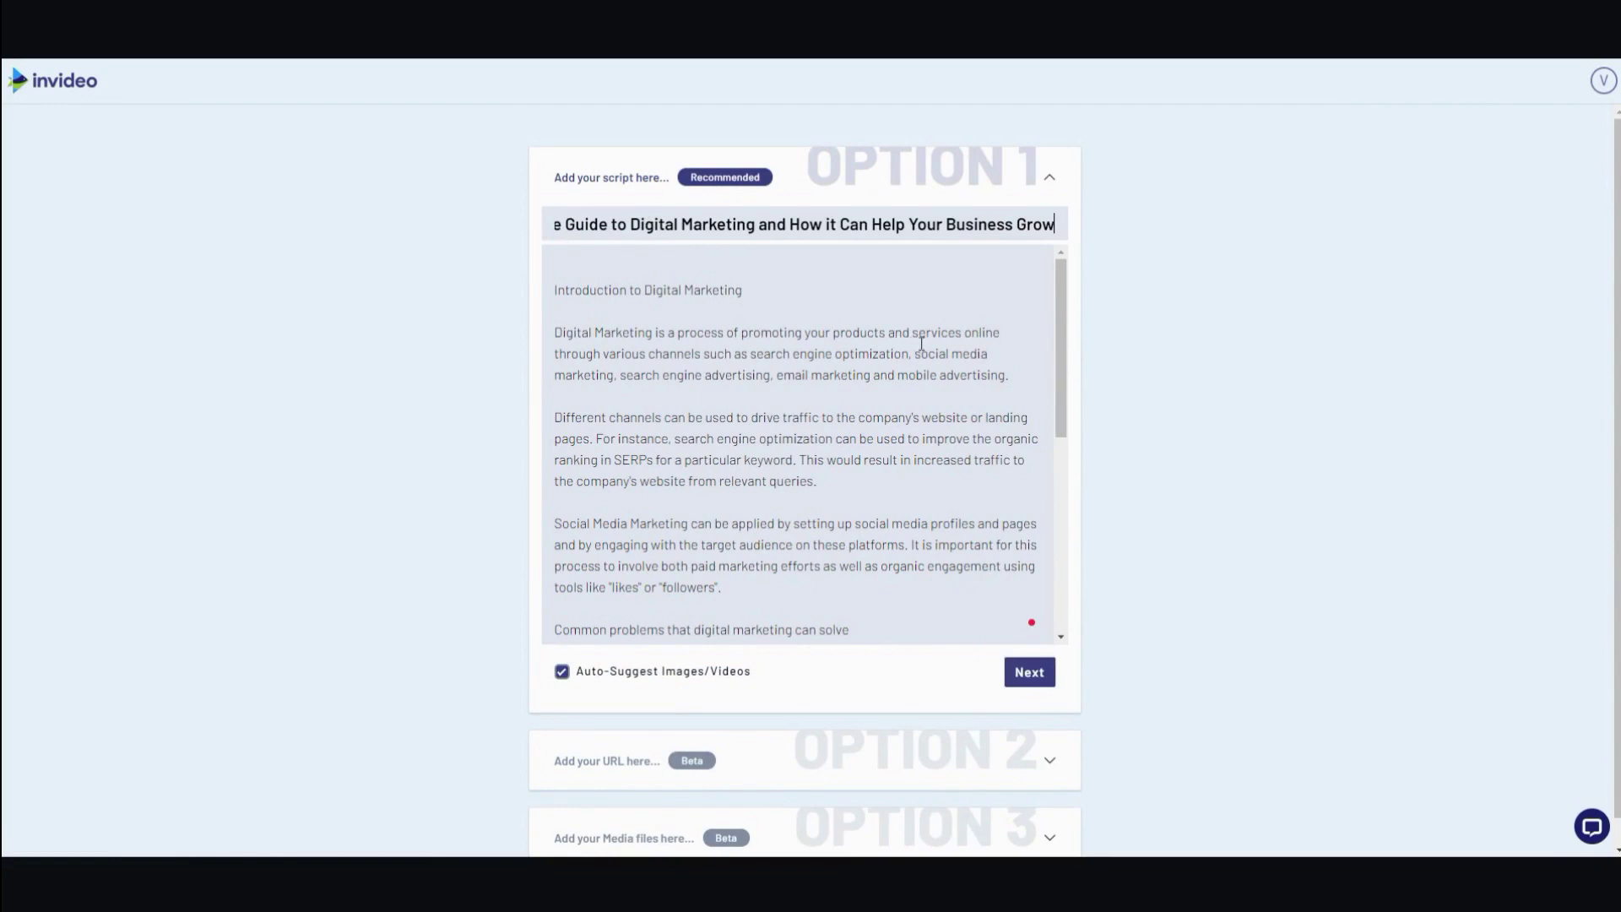
pyautogui.scroll(-8, 921, 345)
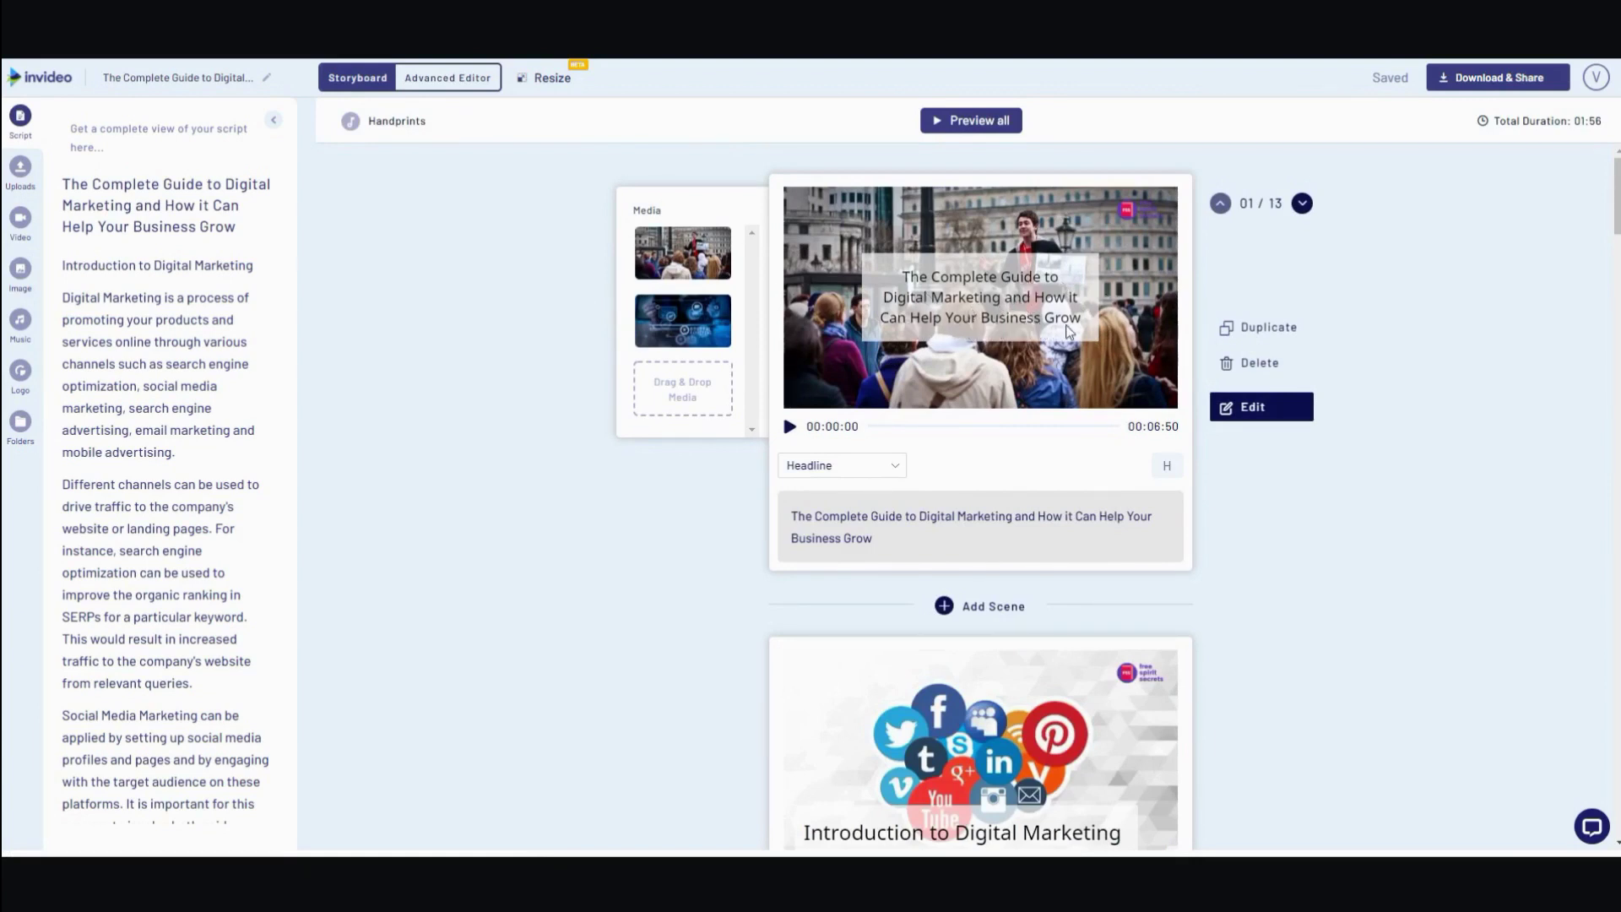
pyautogui.scroll(-10, 1361, 352)
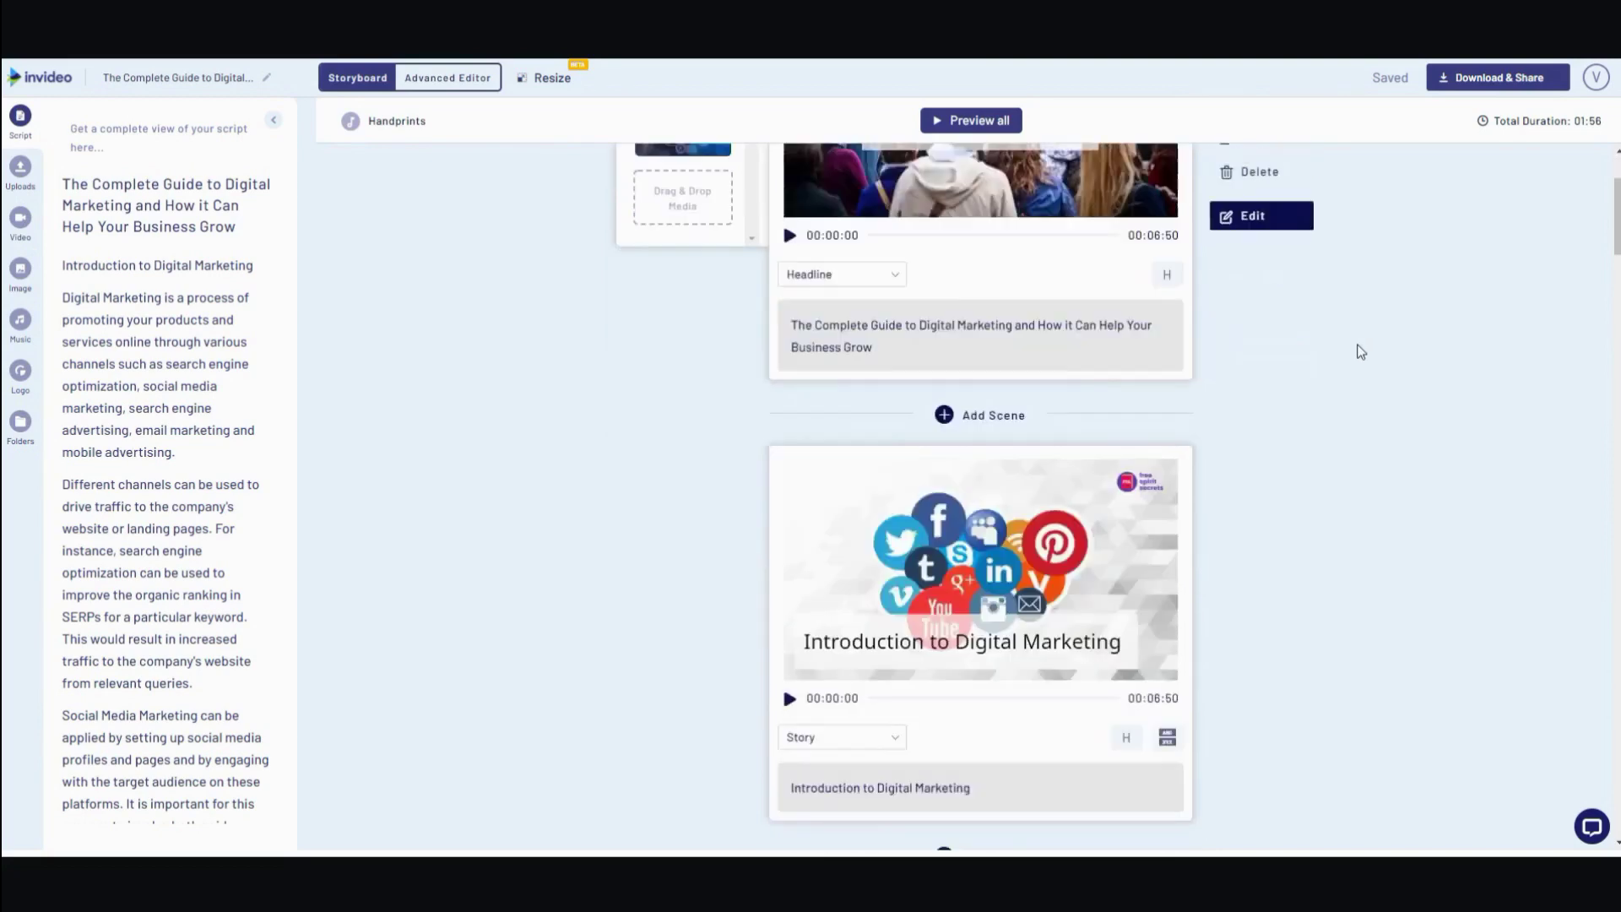
pyautogui.scroll(-20, 1104, 397)
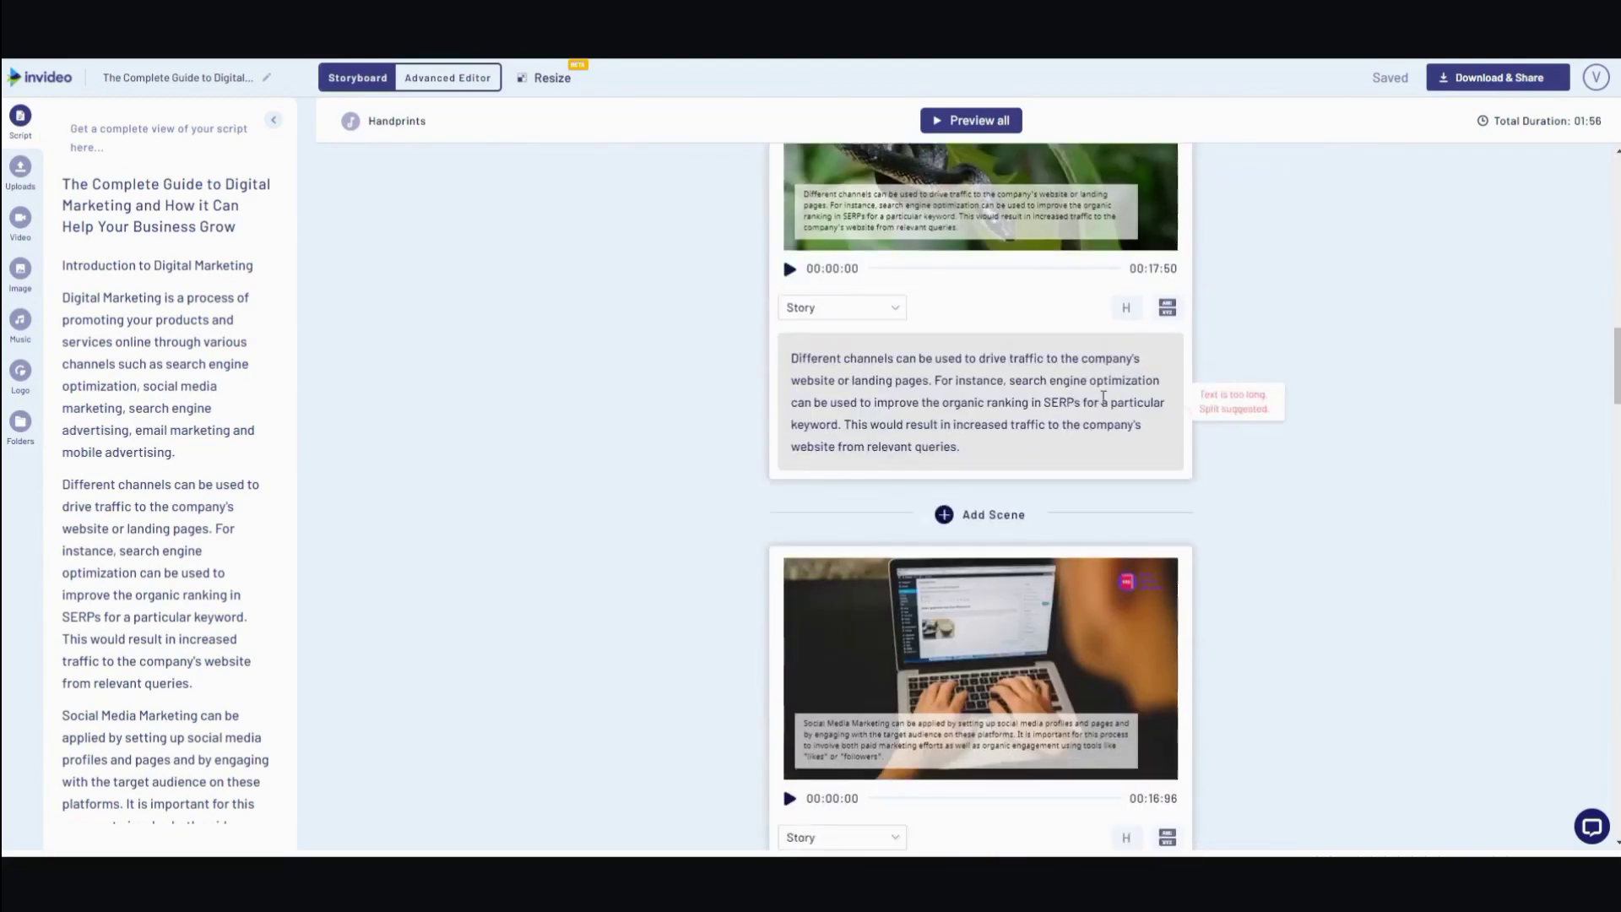
pyautogui.scroll(-20, 1105, 406)
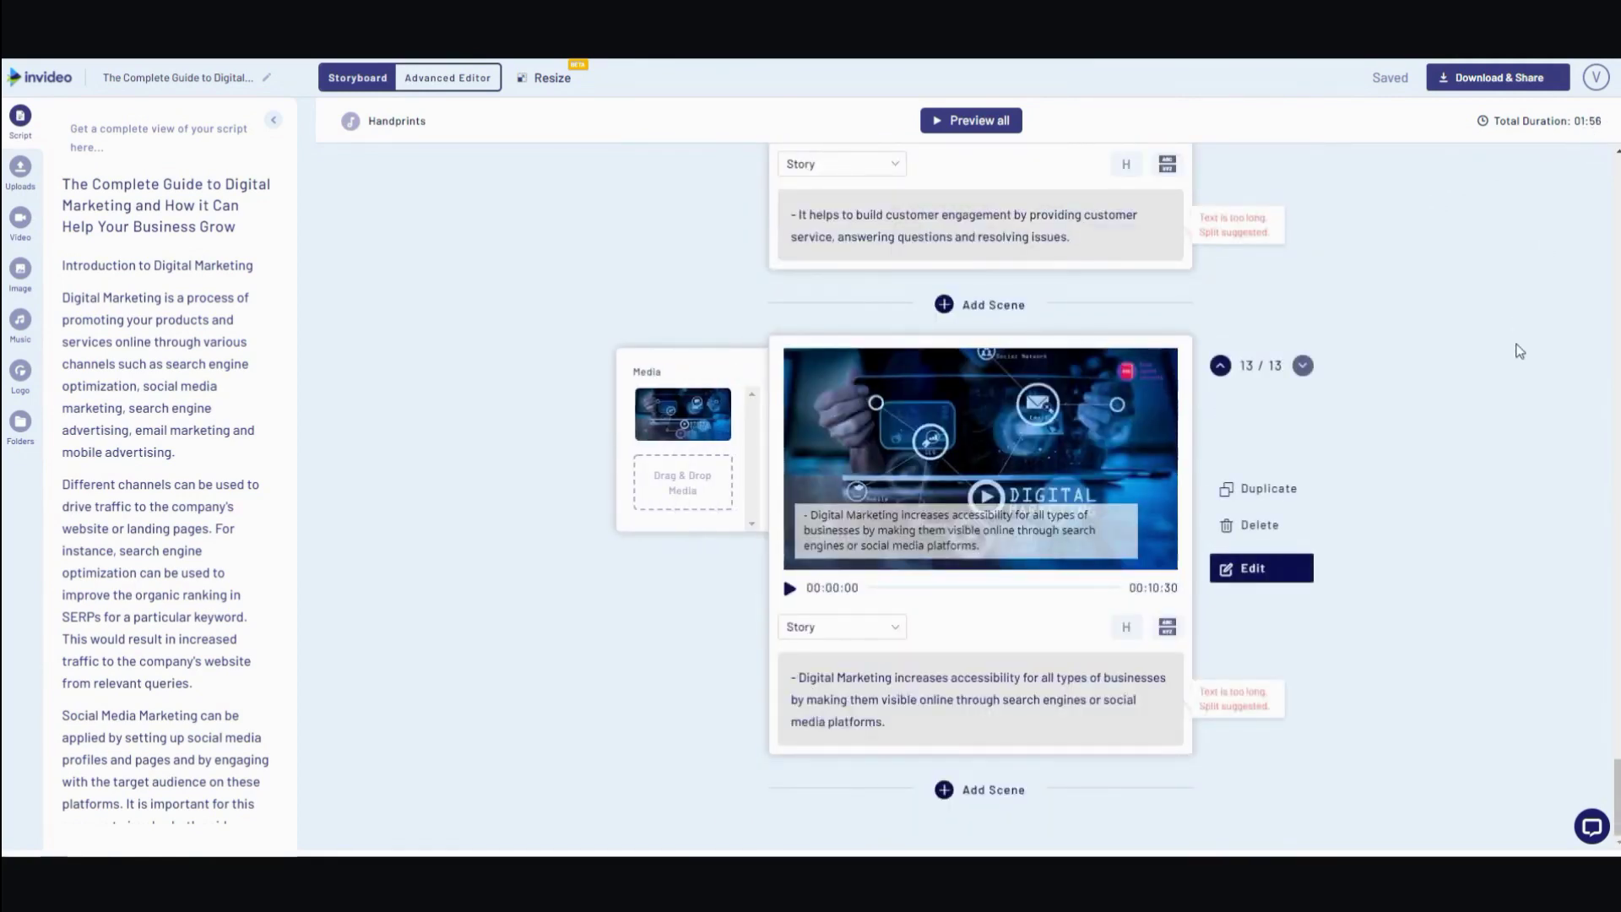
pyautogui.scroll(15, 1520, 351)
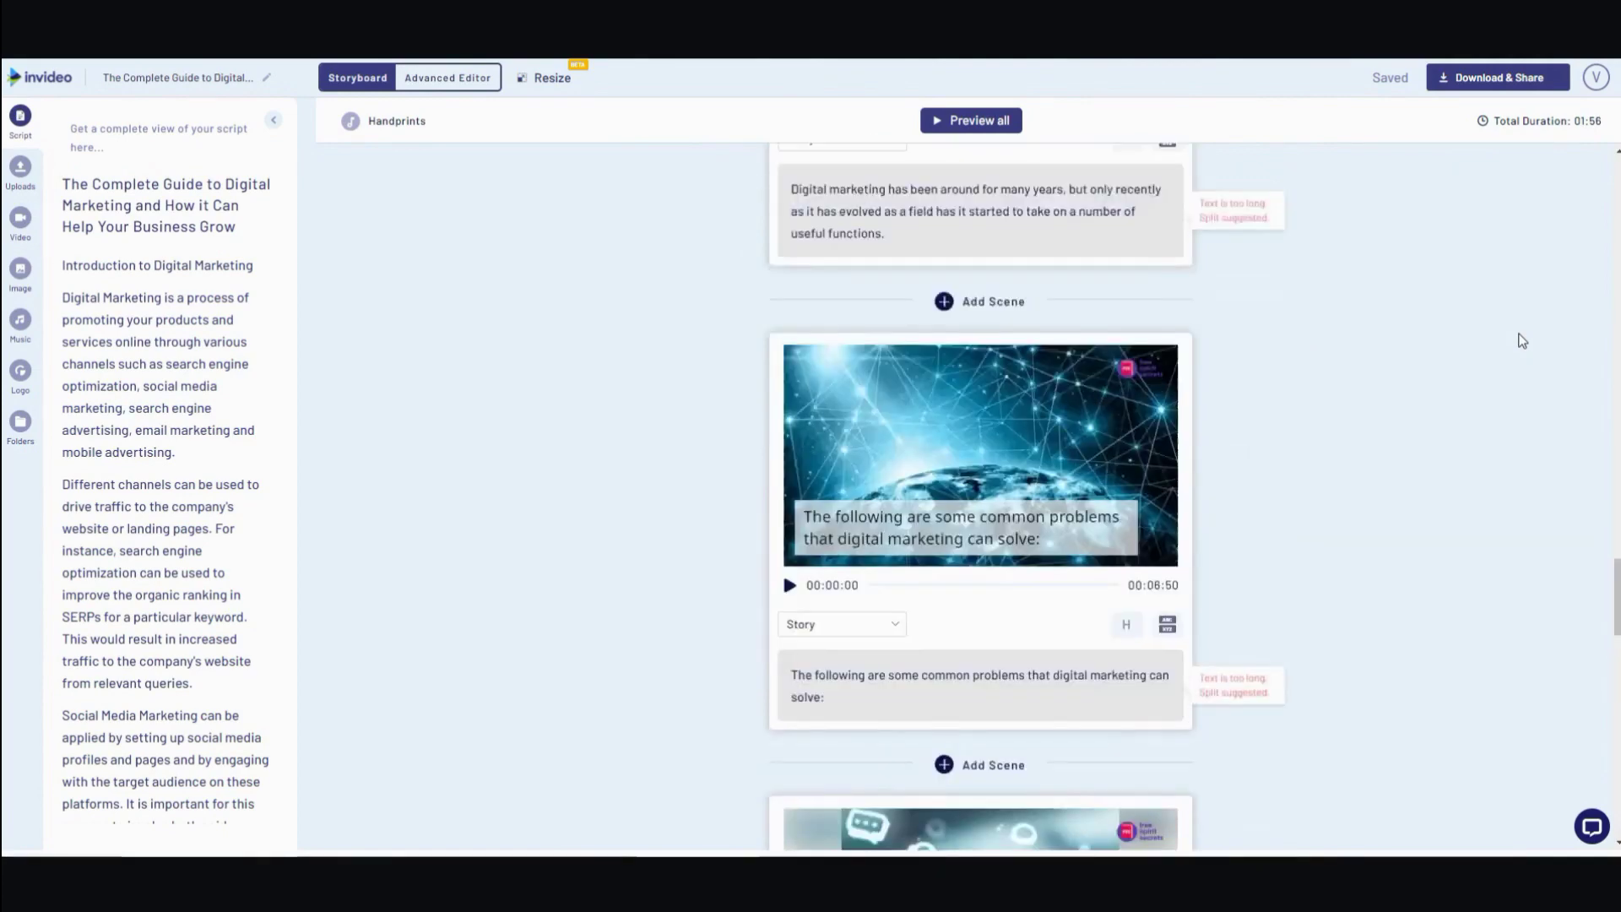
pyautogui.scroll(15, 1524, 338)
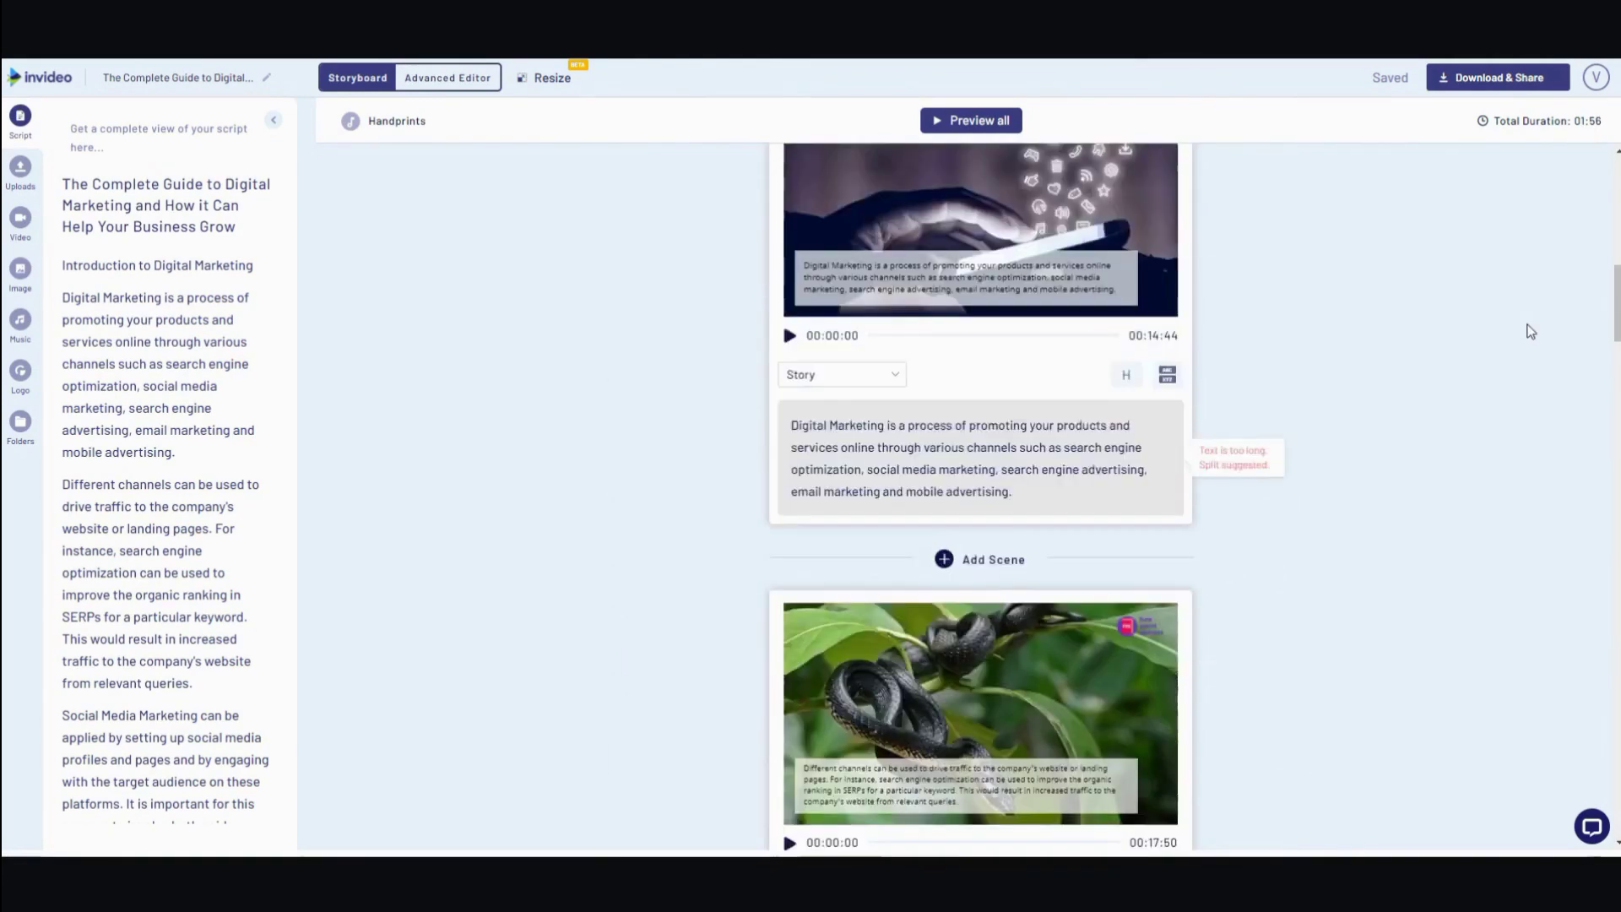
pyautogui.scroll(8, 1528, 330)
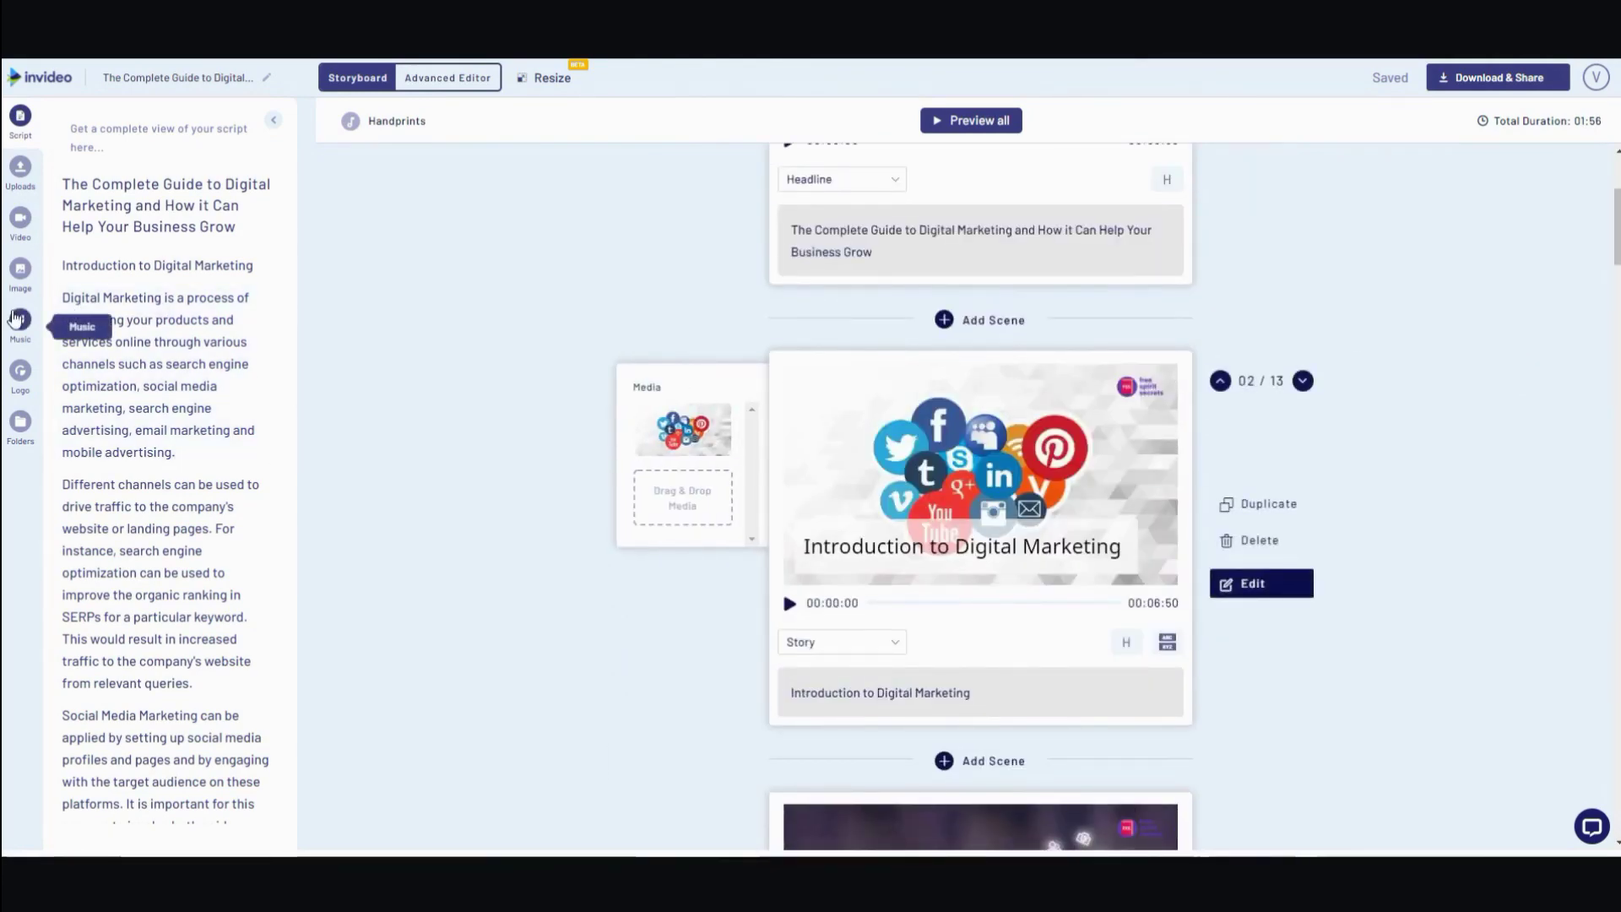
# From the Music library's Chill Out genre, add Relaxing Downtempo Beat to the video.
pyautogui.click(18, 319)
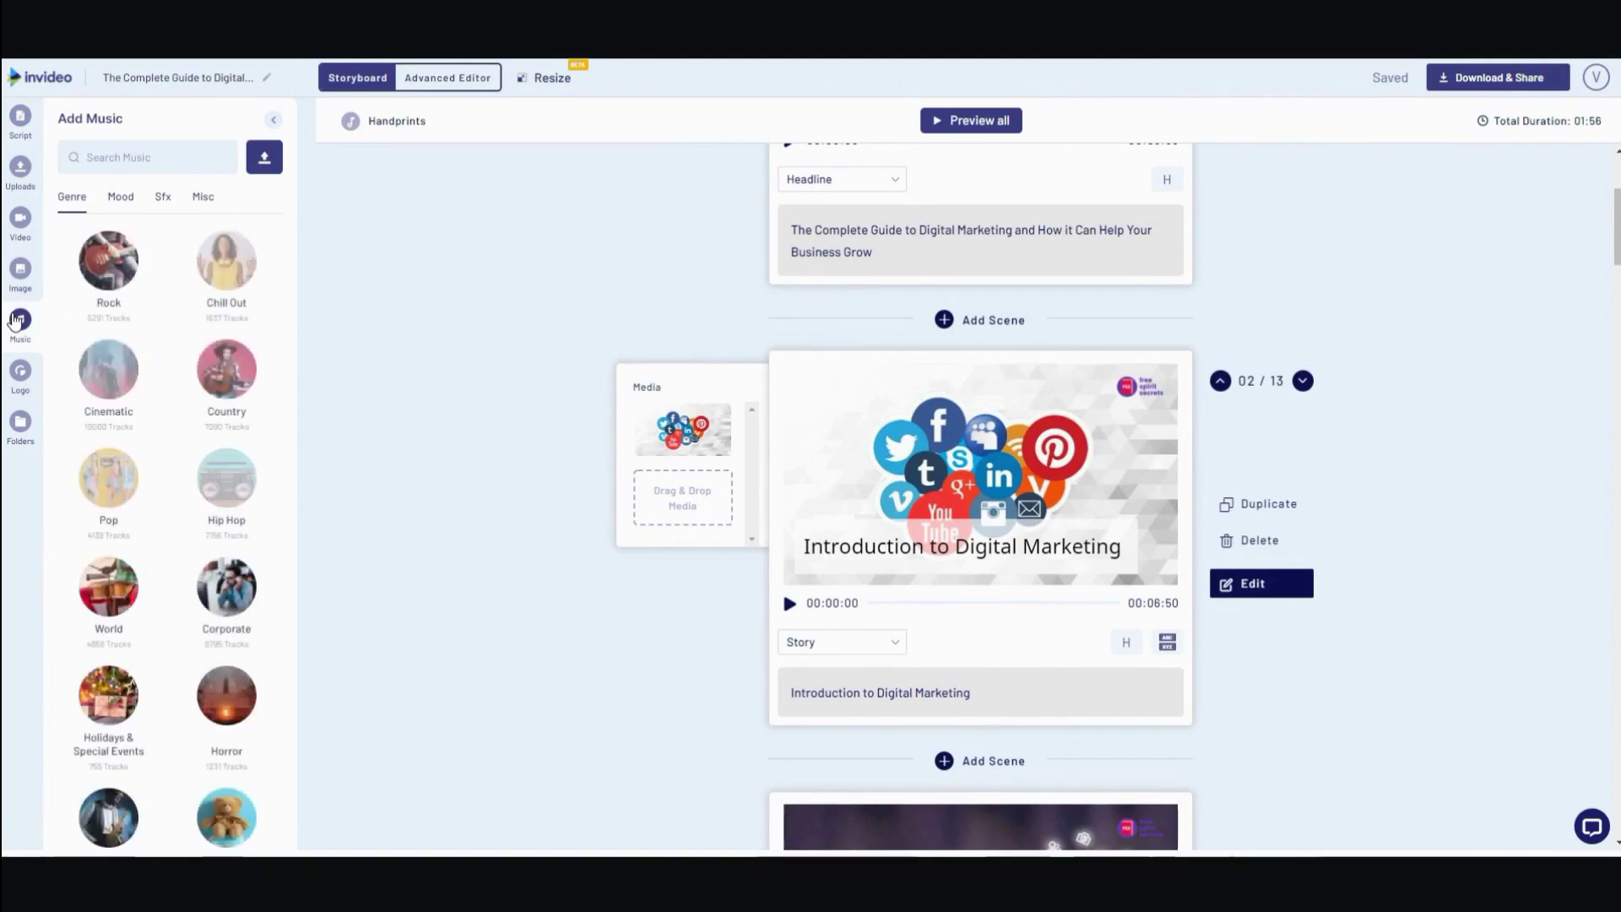
pyautogui.click(224, 269)
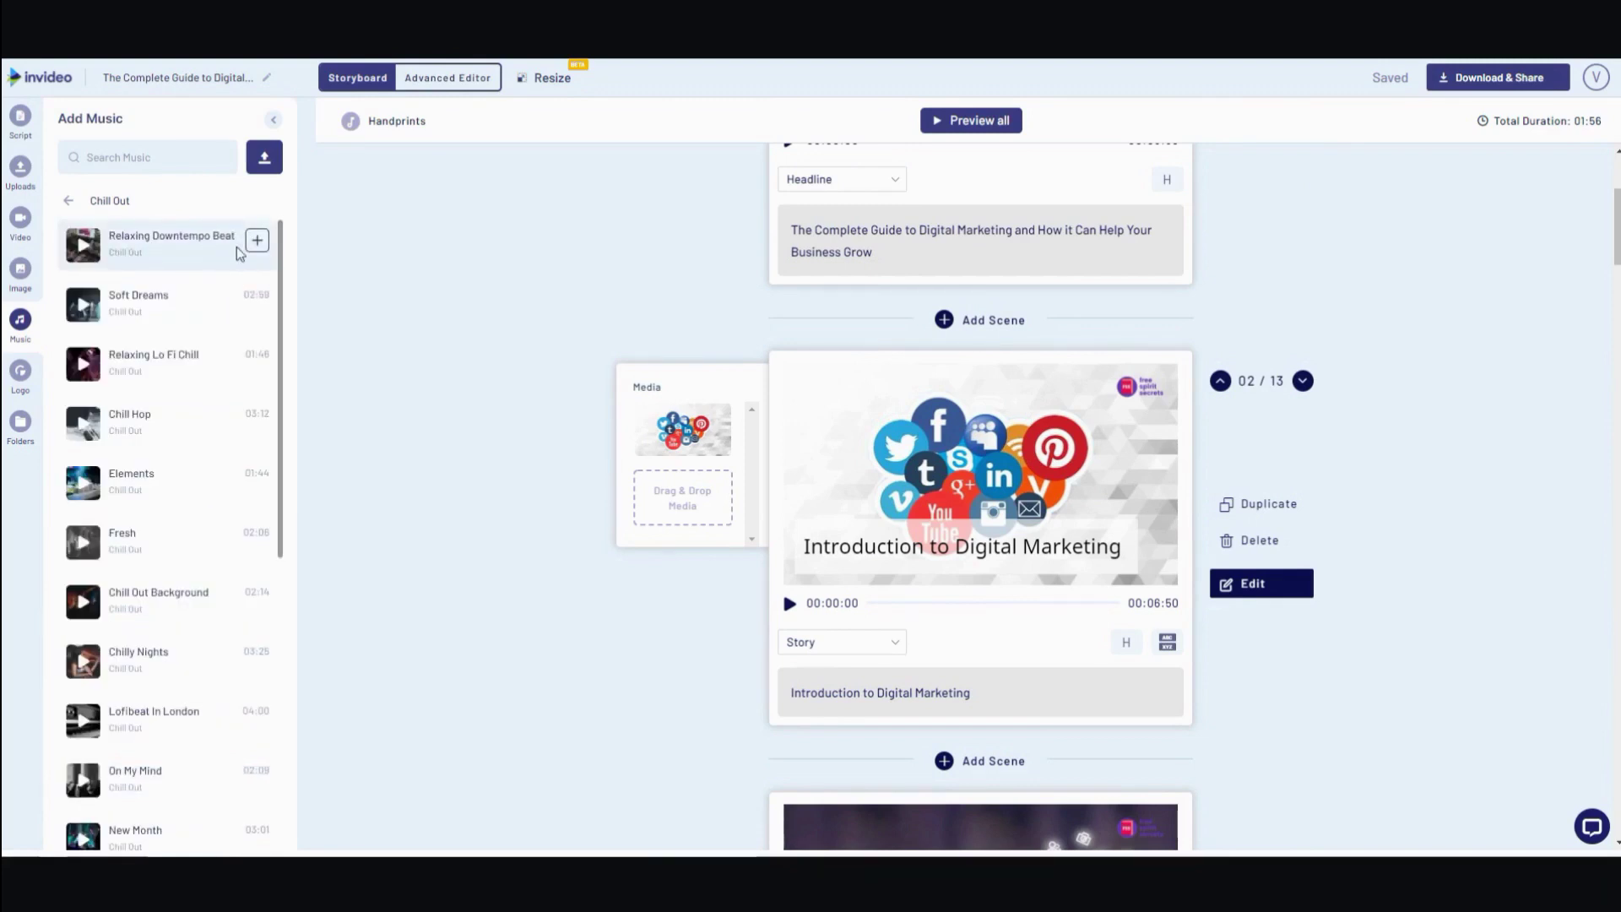
pyautogui.click(258, 244)
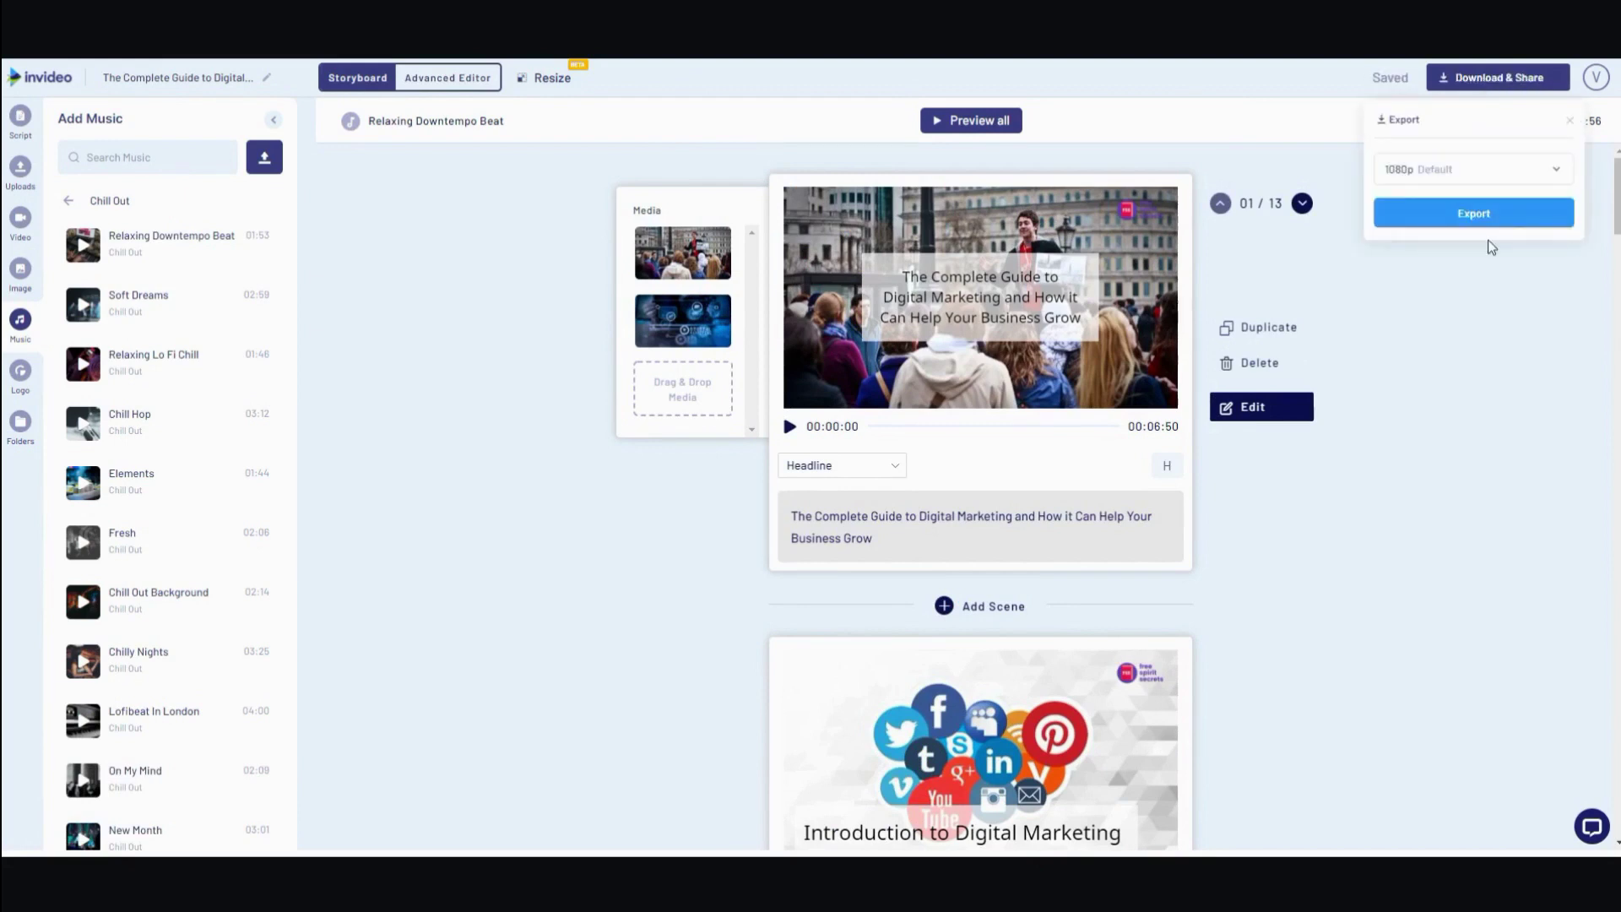
# Export the video at 1080p and download the finished file.
pyautogui.click(1483, 216)
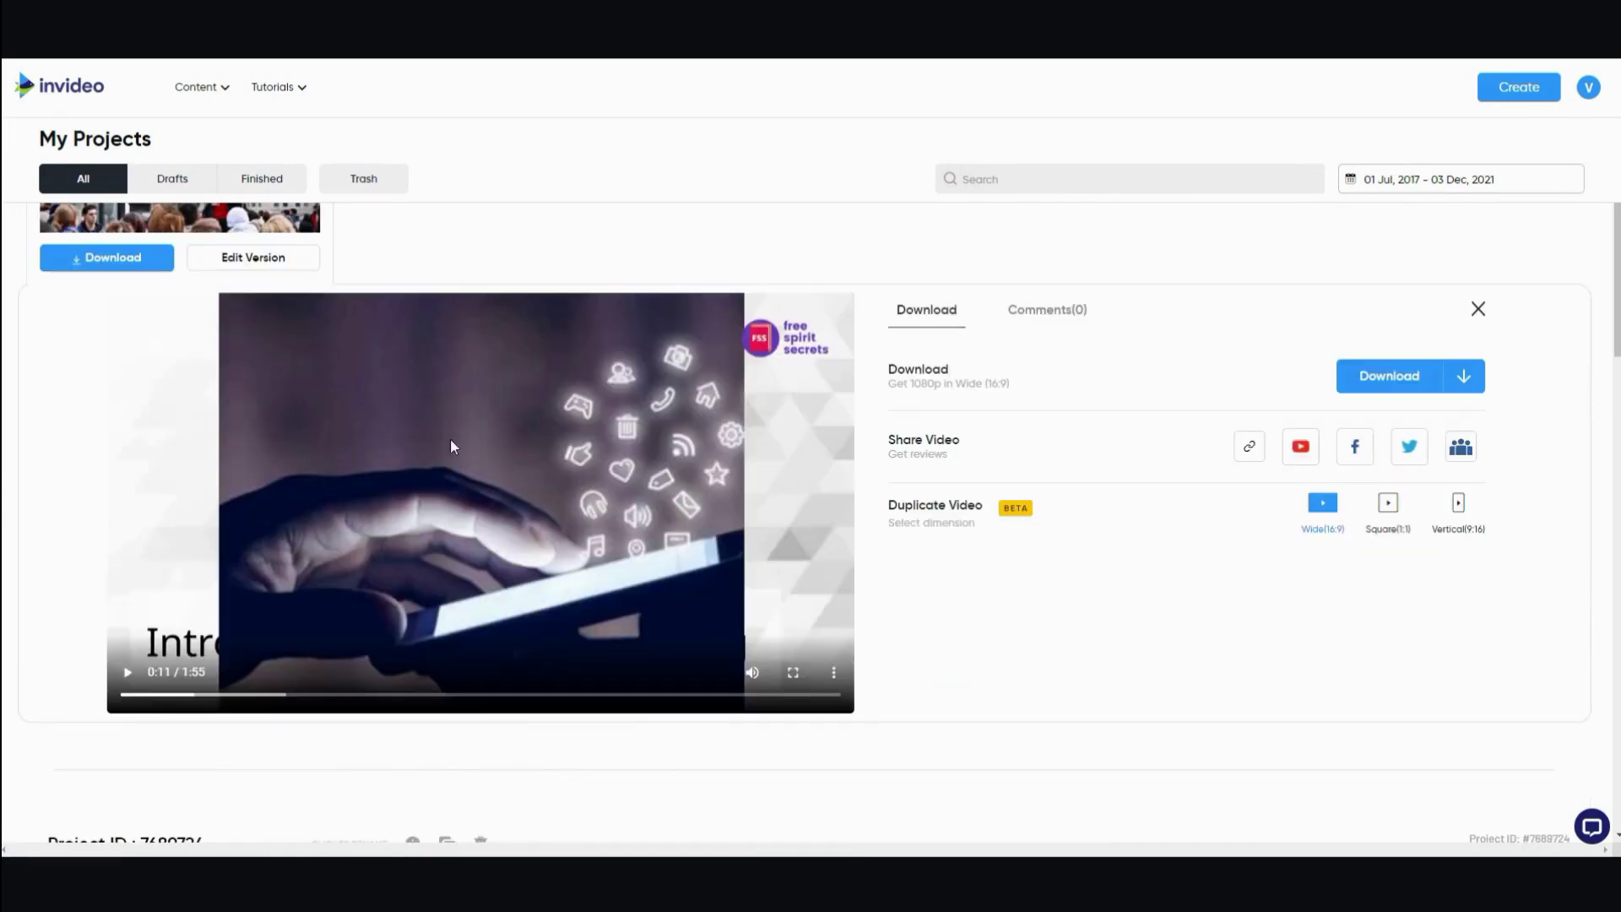
pyautogui.click(1405, 387)
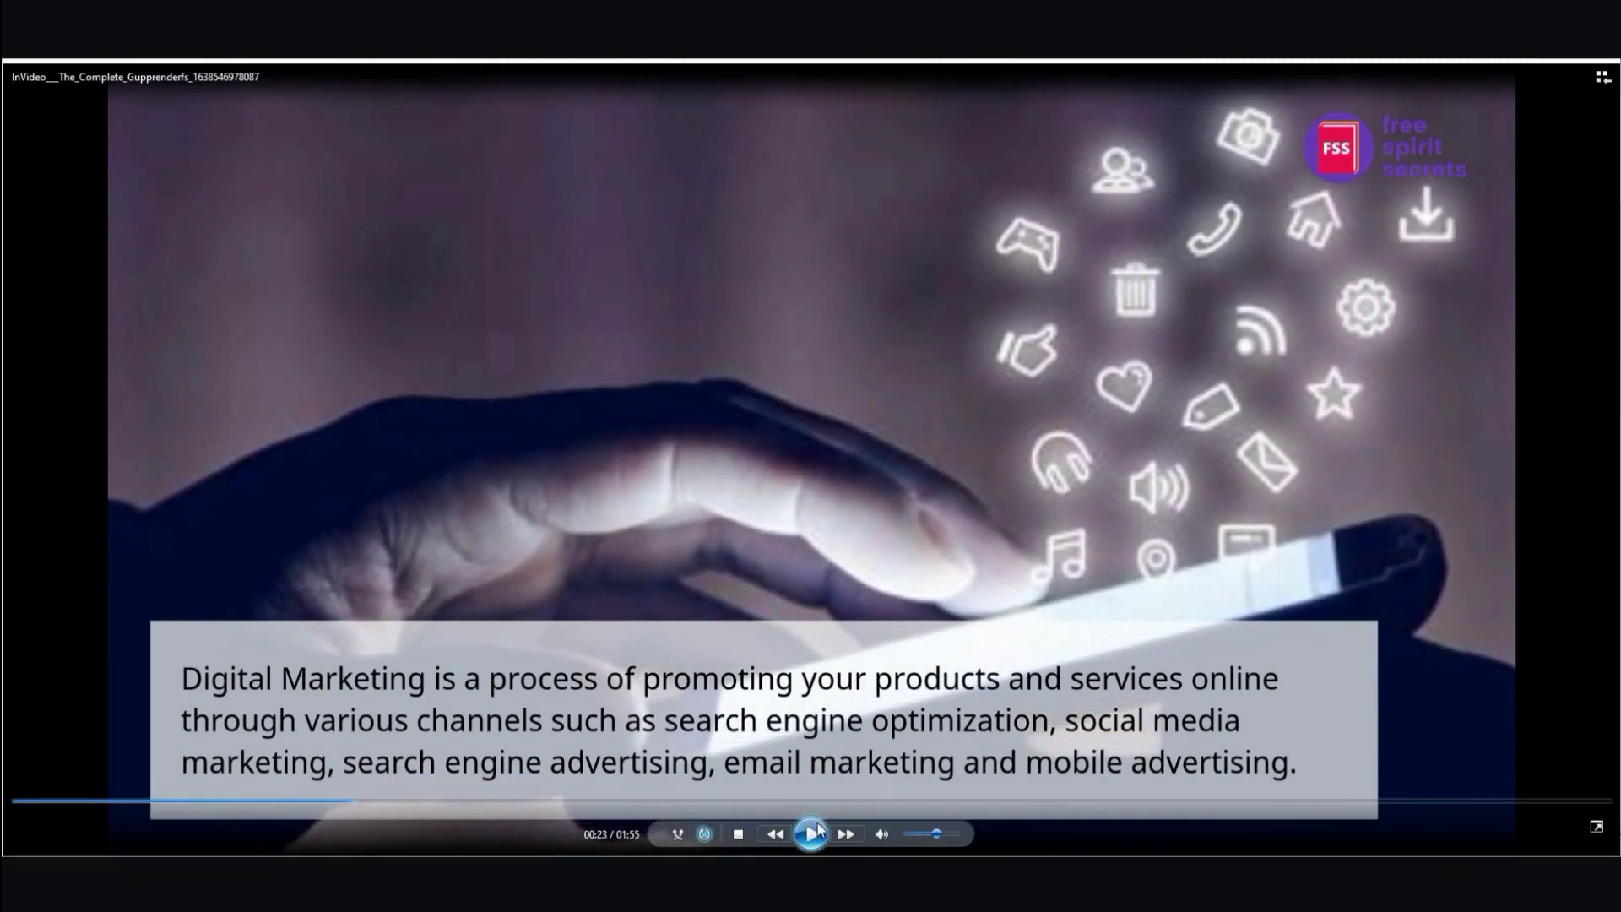
# Pause the exported video and skip ahead to 00:40 on the seek bar.
pyautogui.click(1306, 131)
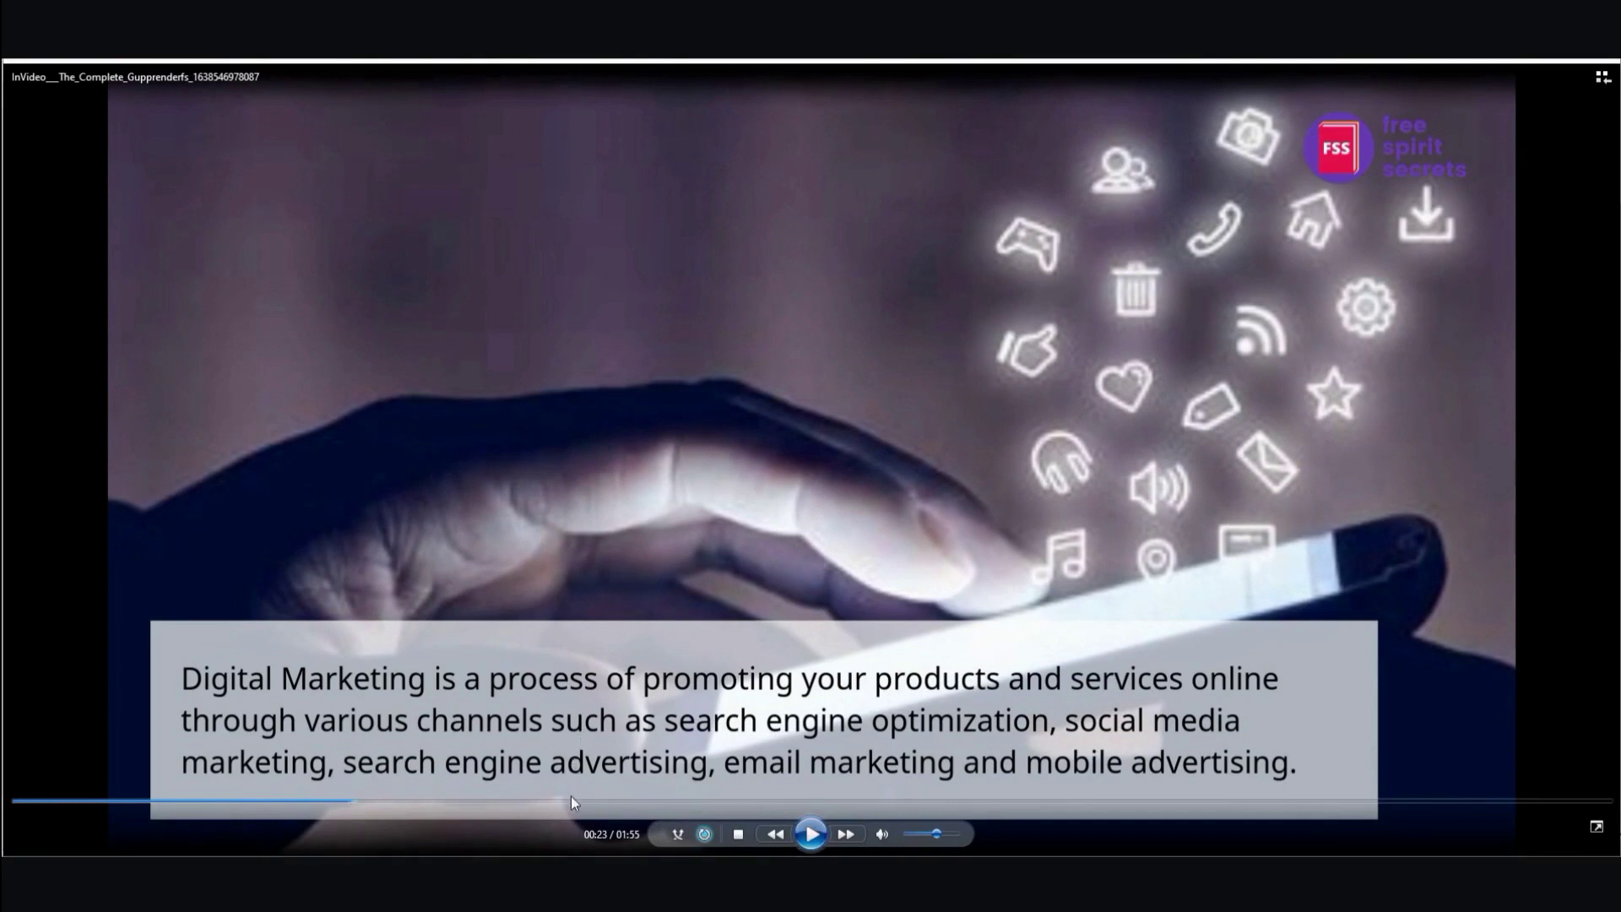
pyautogui.click(575, 800)
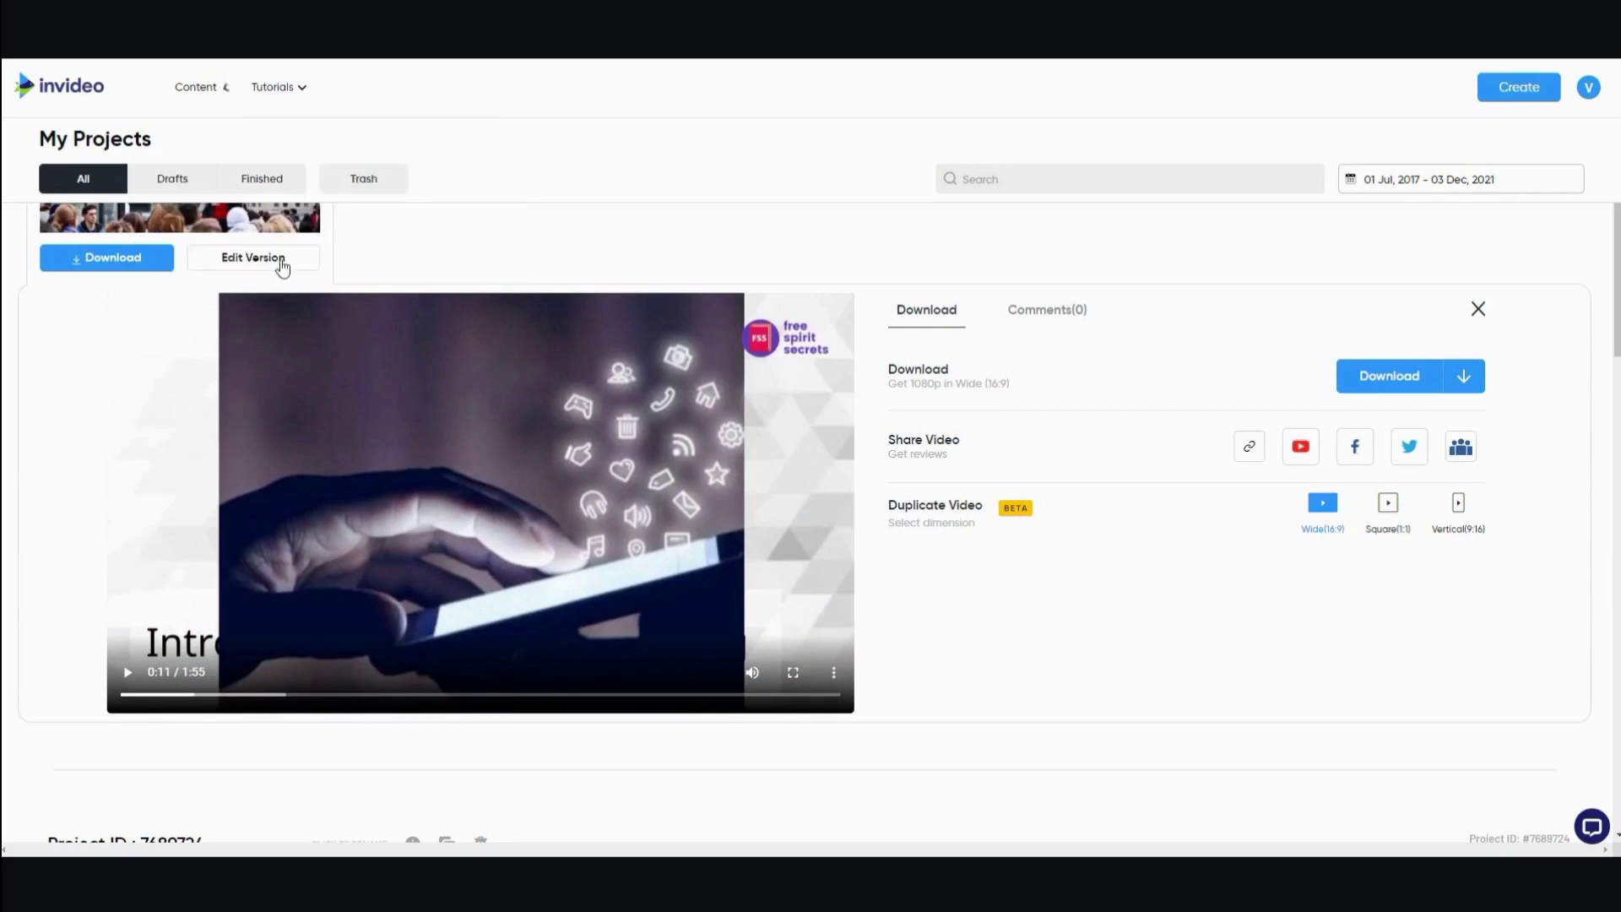
# Reopen the Digital Marketing project for editing and review its music, stock videos, script and 13 scenes.
pyautogui.click(282, 262)
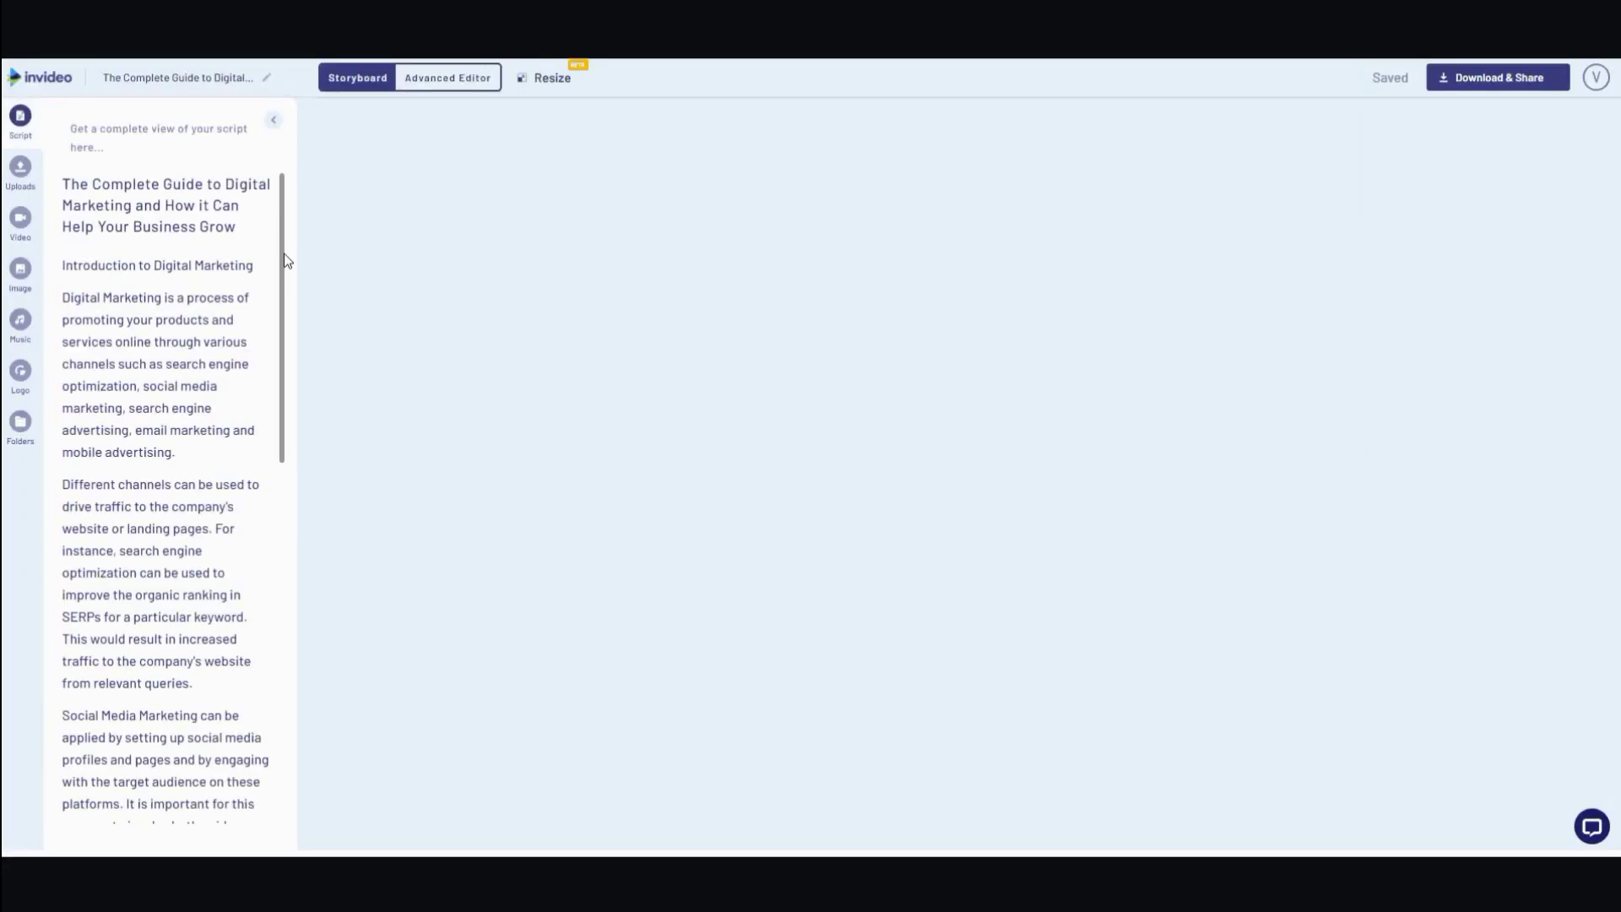
pyautogui.click(22, 336)
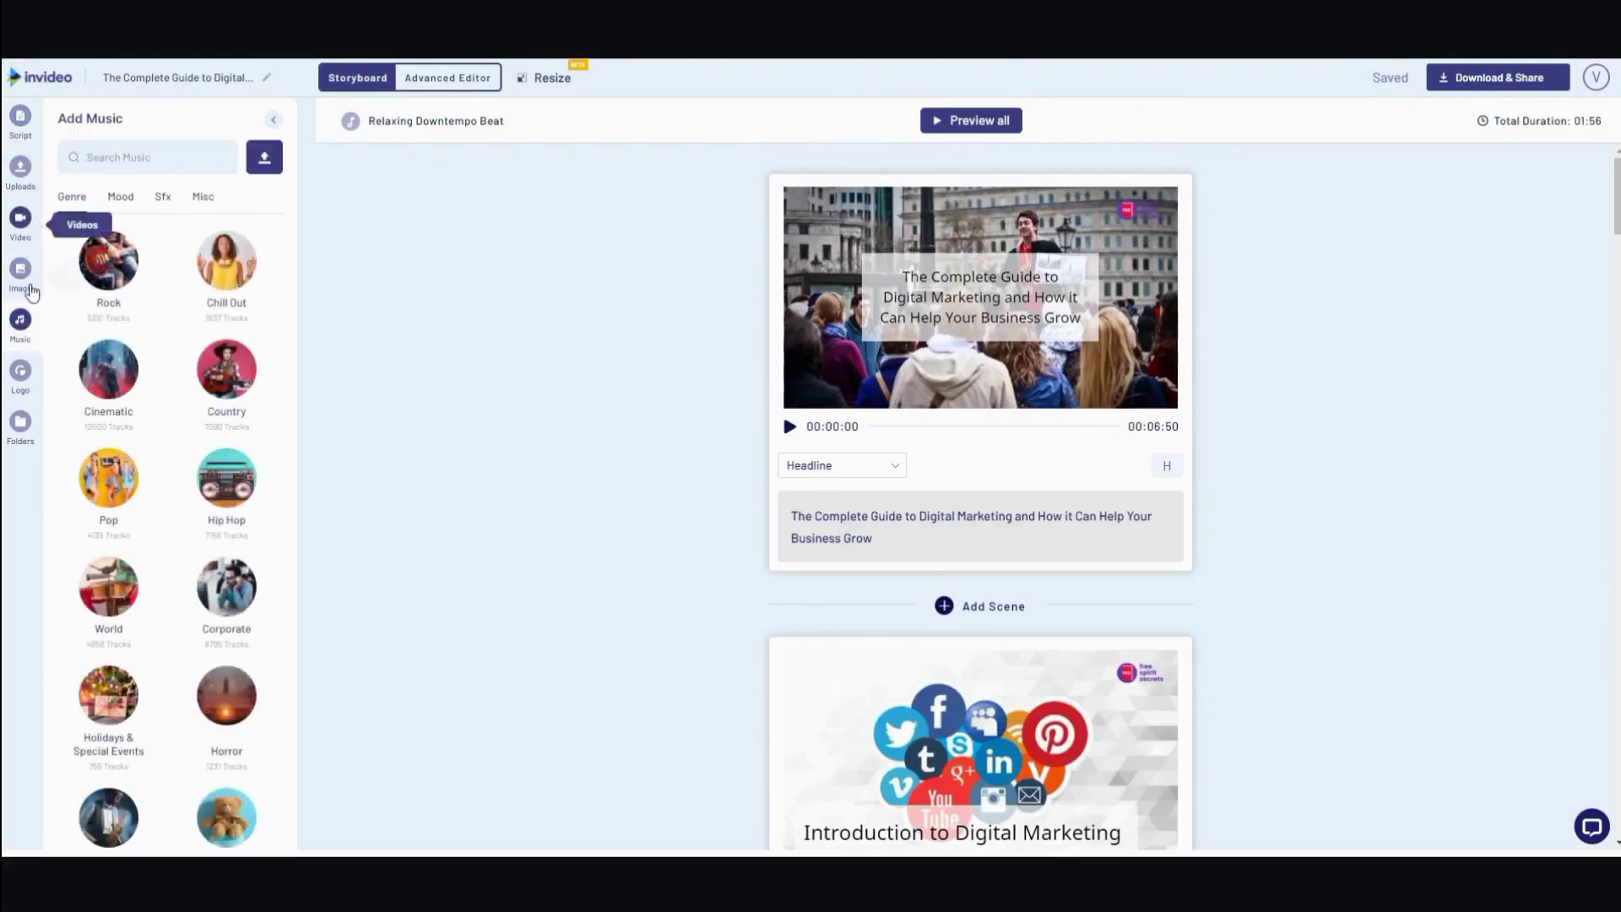
pyautogui.click(22, 221)
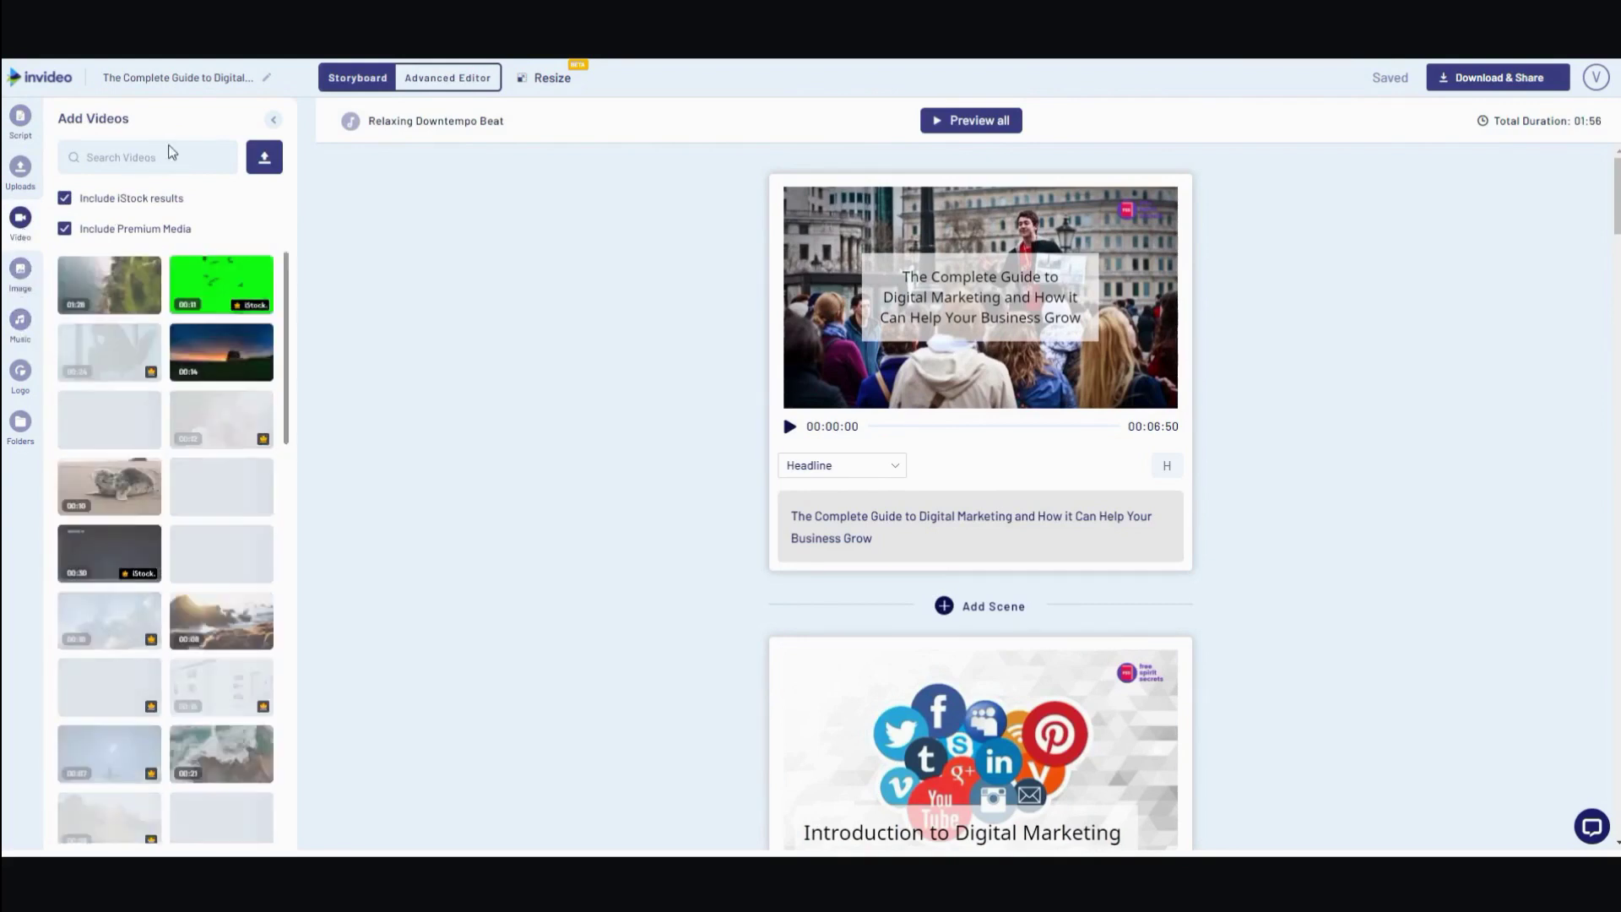
pyautogui.click(22, 123)
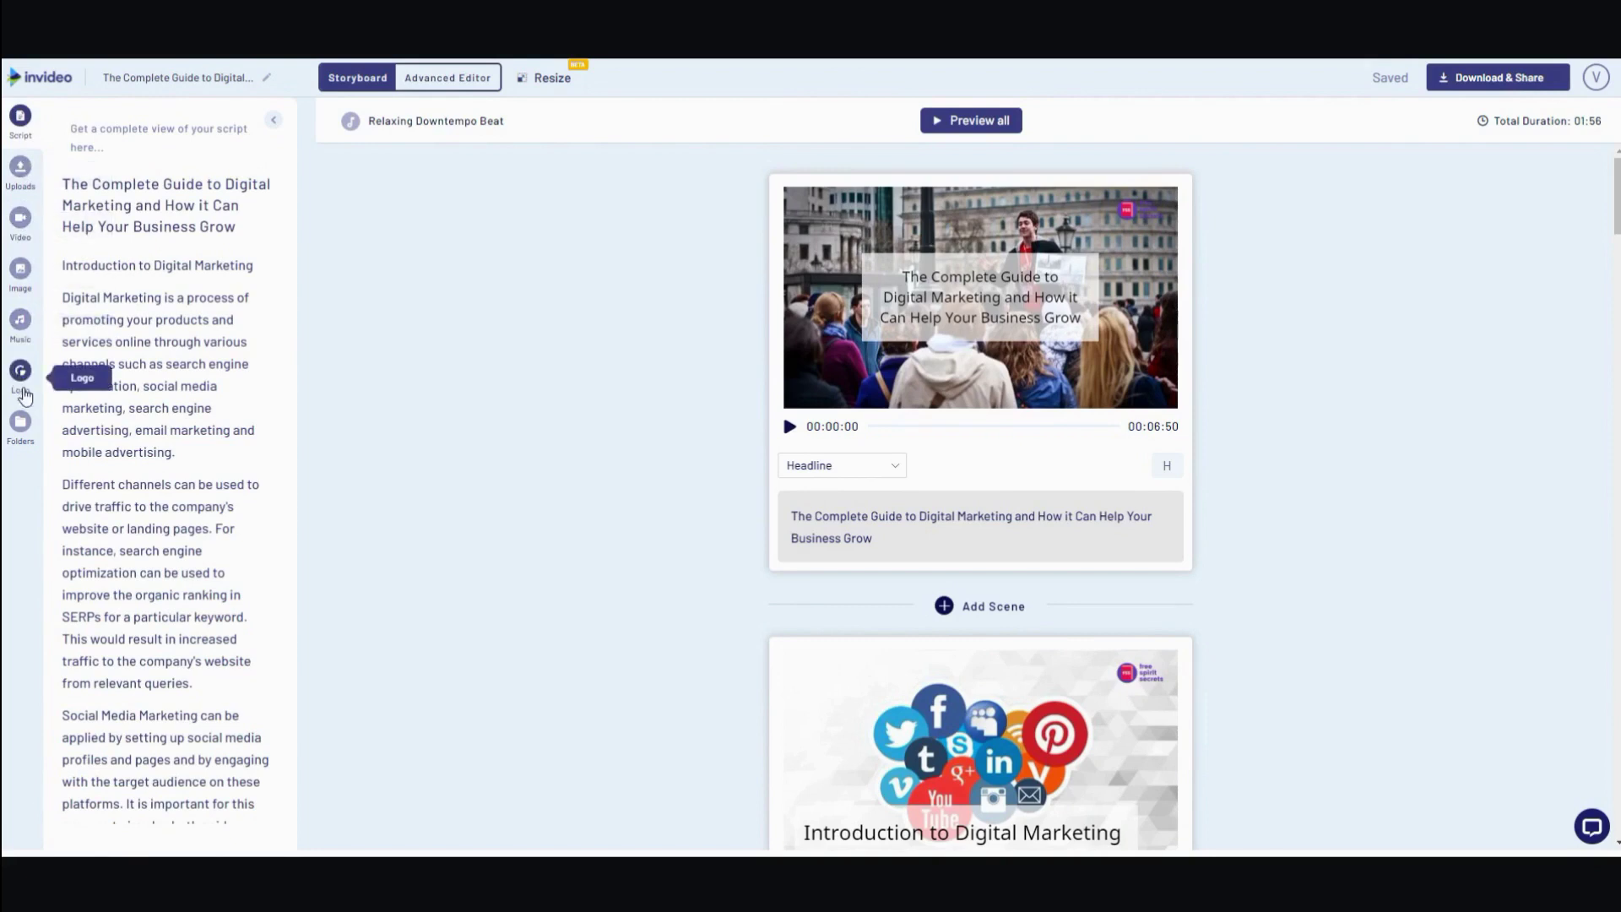
pyautogui.click(23, 324)
pyautogui.moveTo(721, 365)
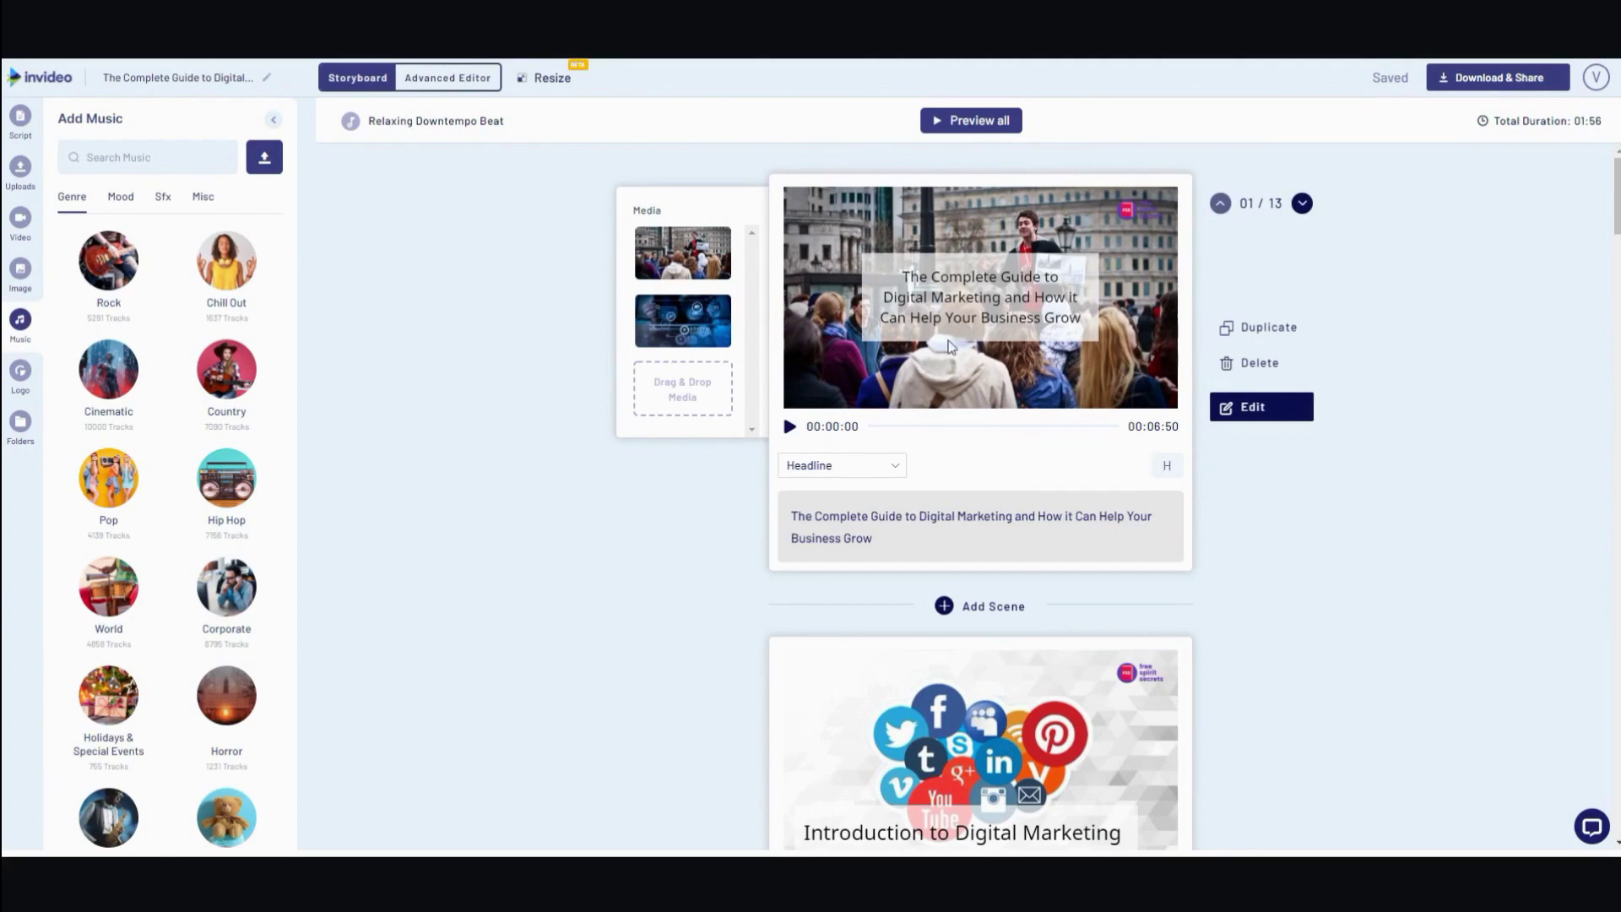
pyautogui.scroll(-1, 1037, 455)
pyautogui.scroll(1, 1032, 434)
pyautogui.scroll(-15, 877, 317)
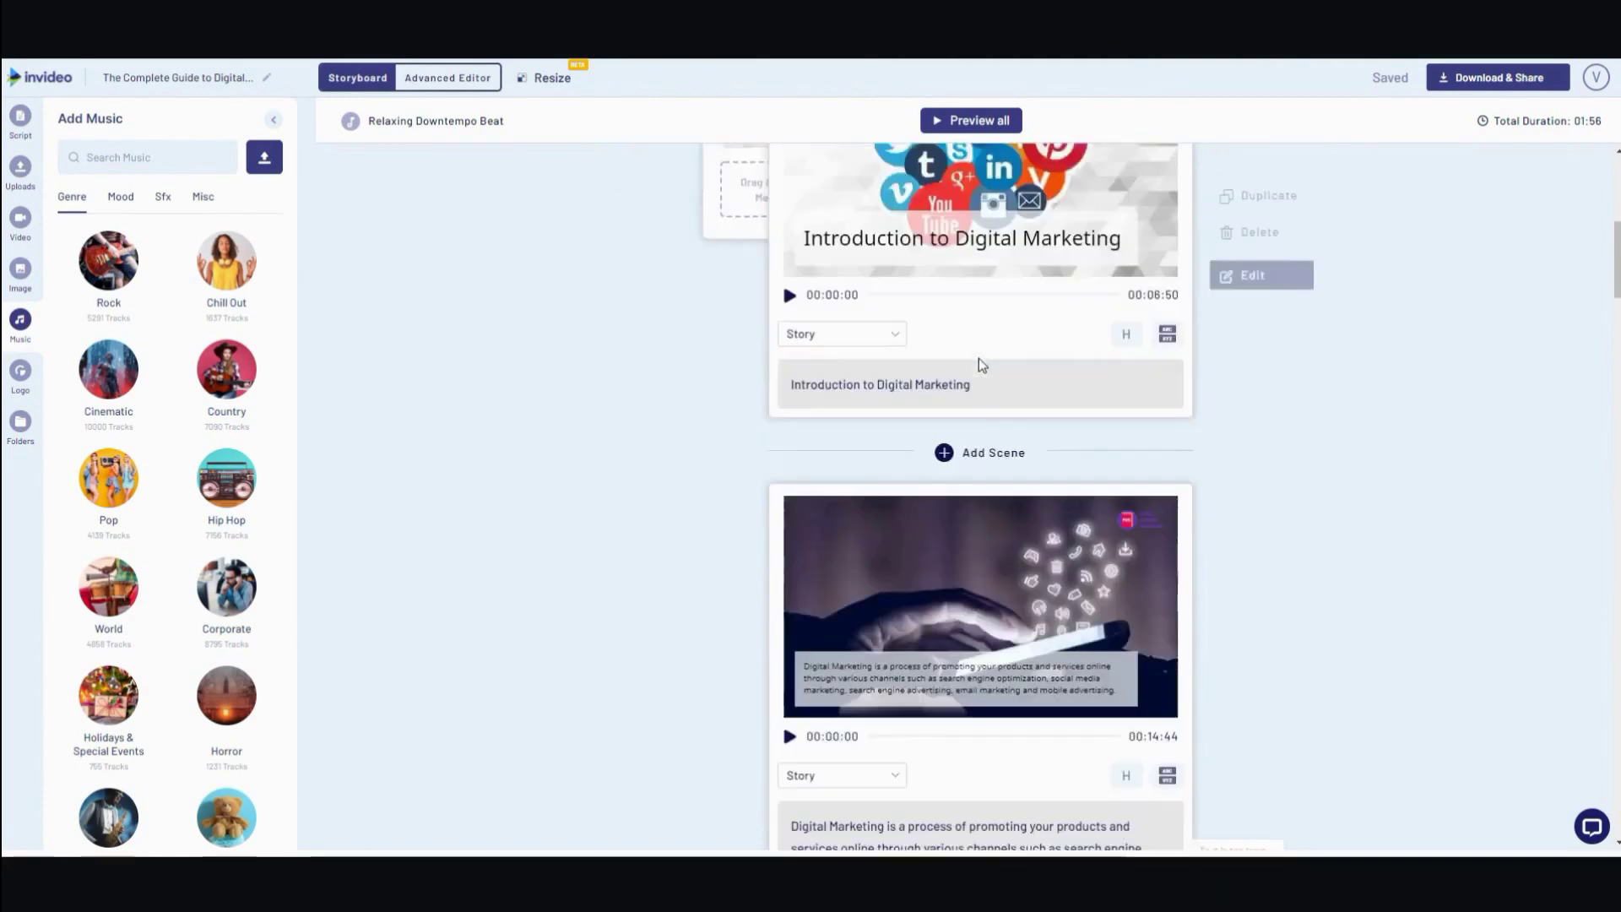
pyautogui.scroll(15, 970, 371)
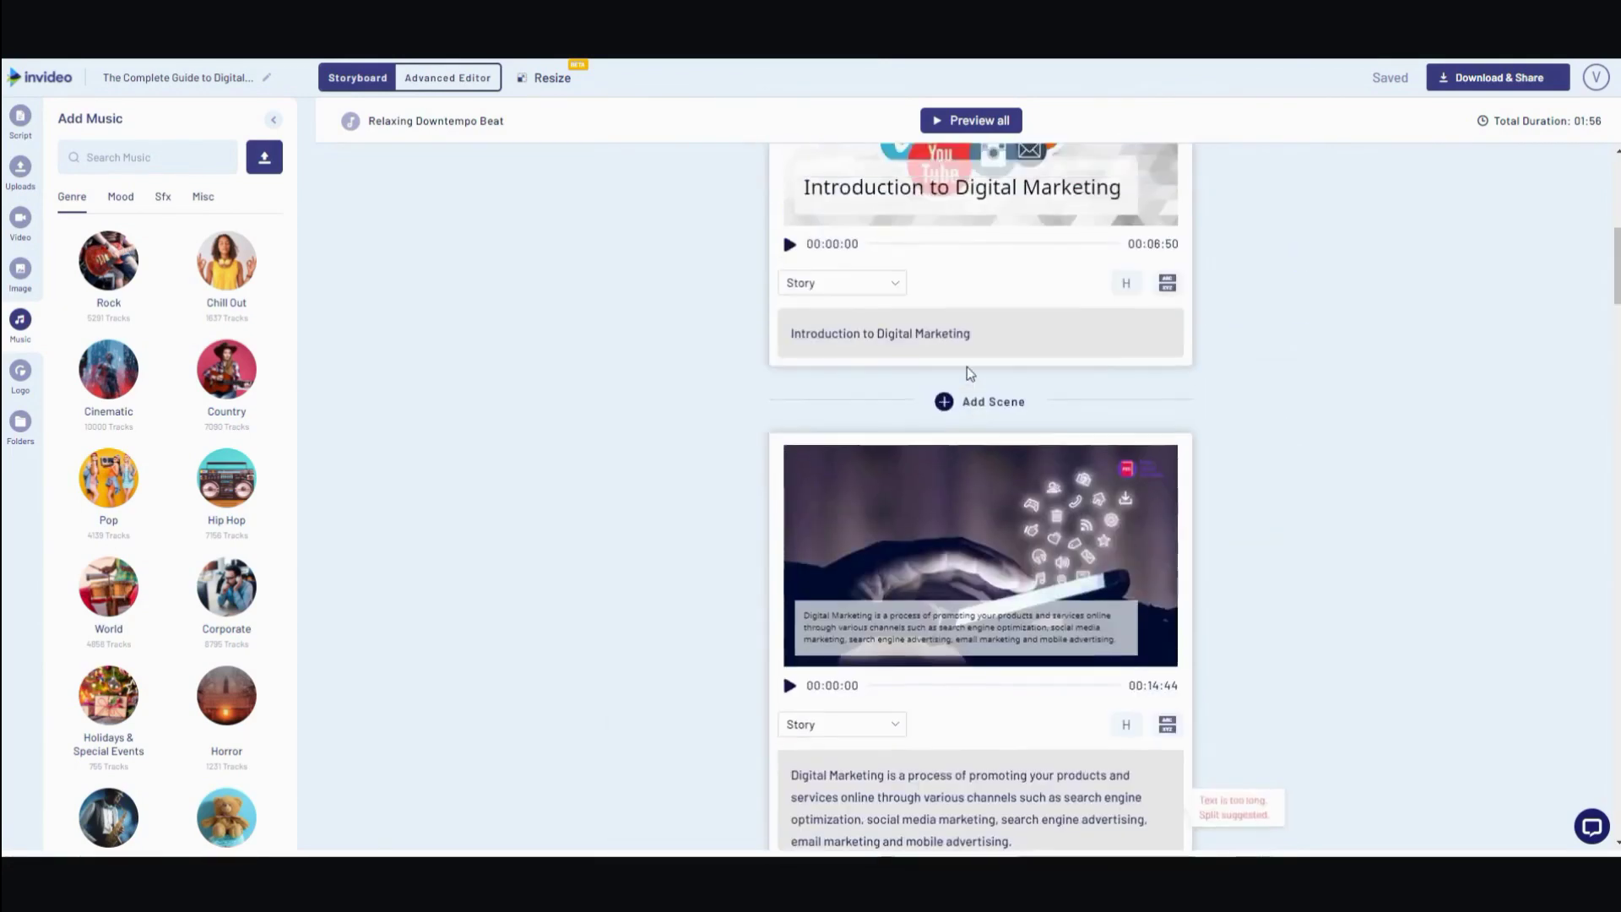